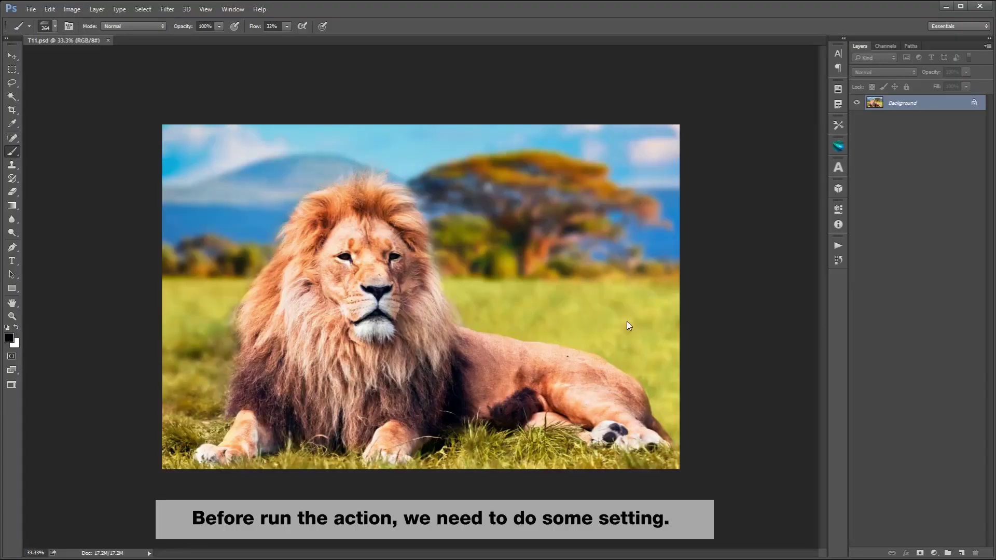
Keep the image size at 3000×2000 px and 300 ppi after checking the colour mode.
{"action": "left_click", "coordinate": [72, 9]}
{"action": "mouse_move", "coordinate": [86, 21]}
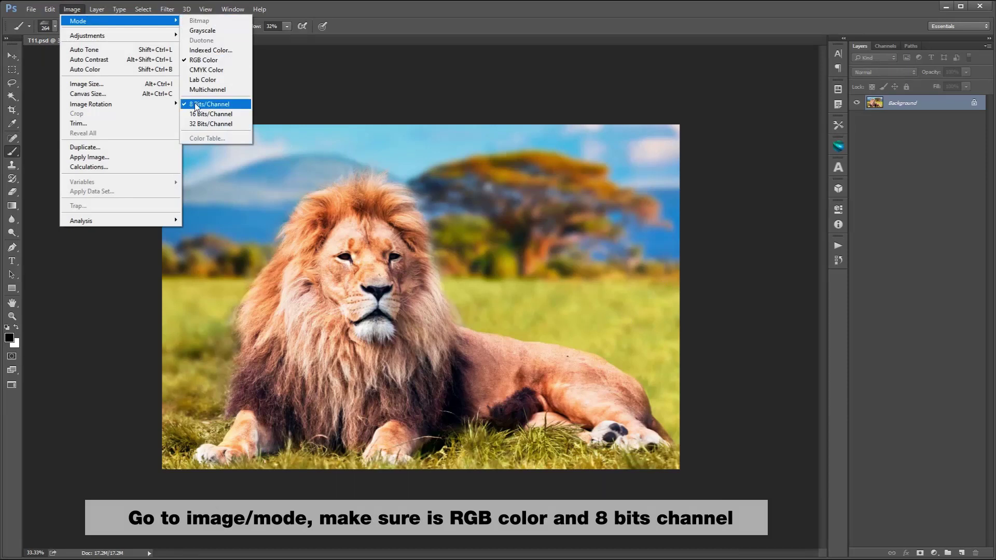
{"action": "left_click", "coordinate": [110, 83]}
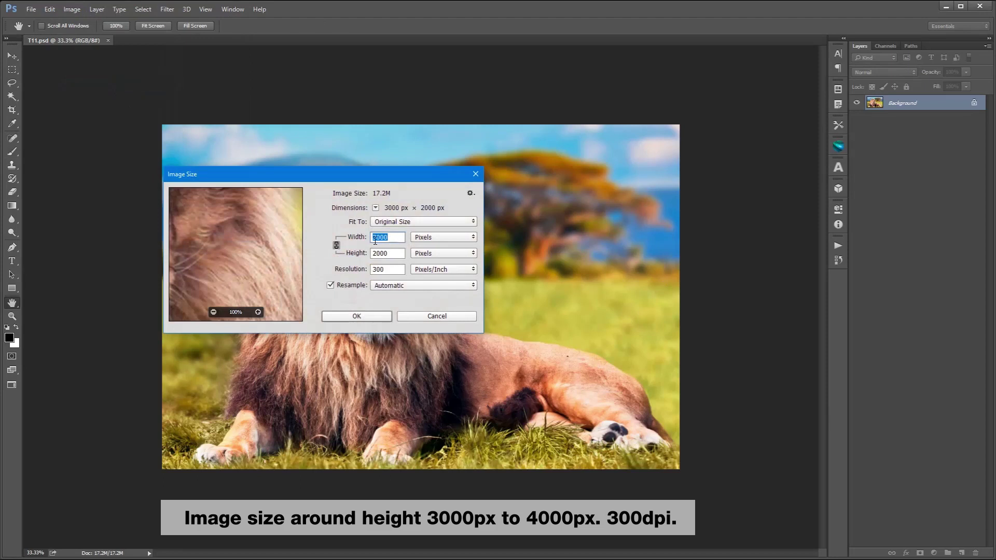
{"action": "double_click", "coordinate": [377, 237]}
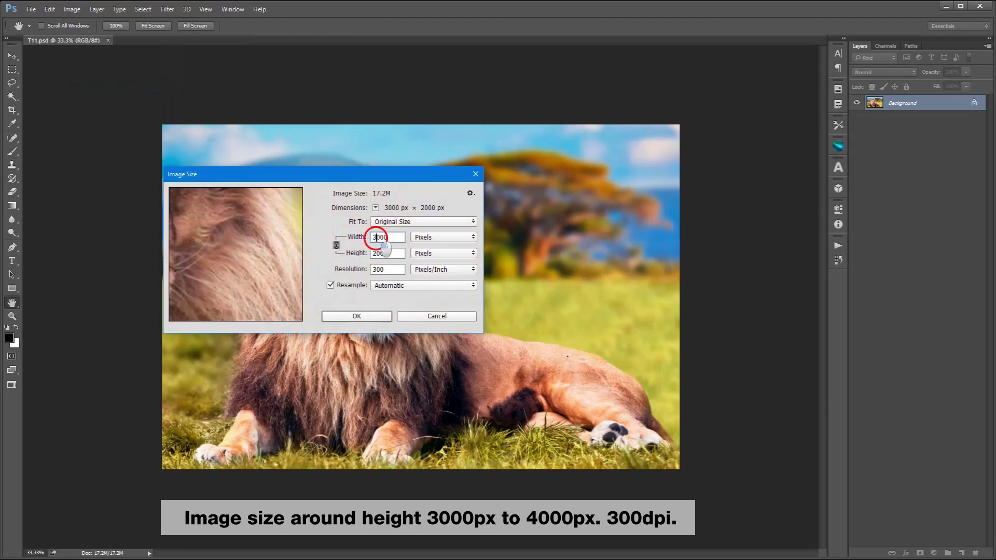
{"action": "type", "text": "4000"}
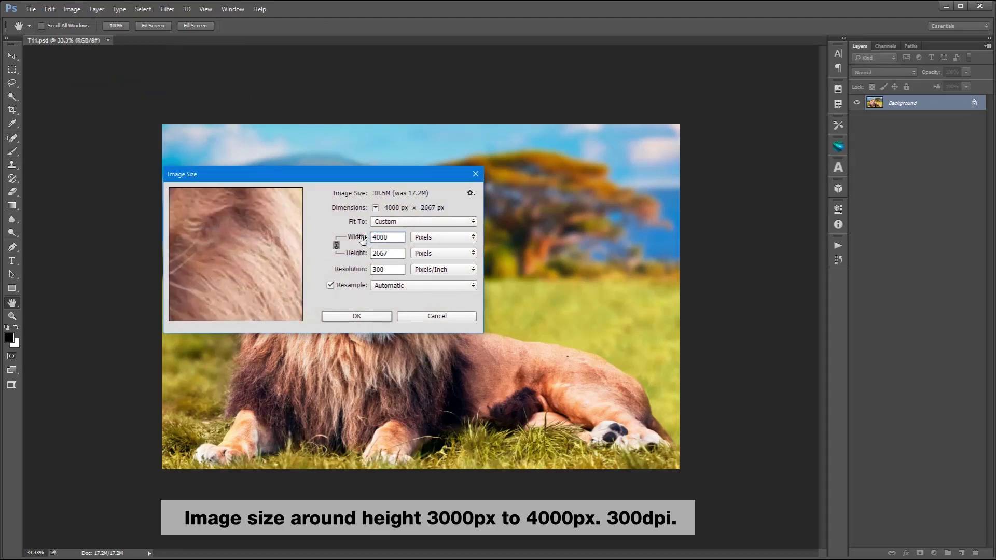
{"action": "left_click", "coordinate": [376, 238]}
{"action": "key", "text": "BackSpace"}
{"action": "type", "text": "3"}
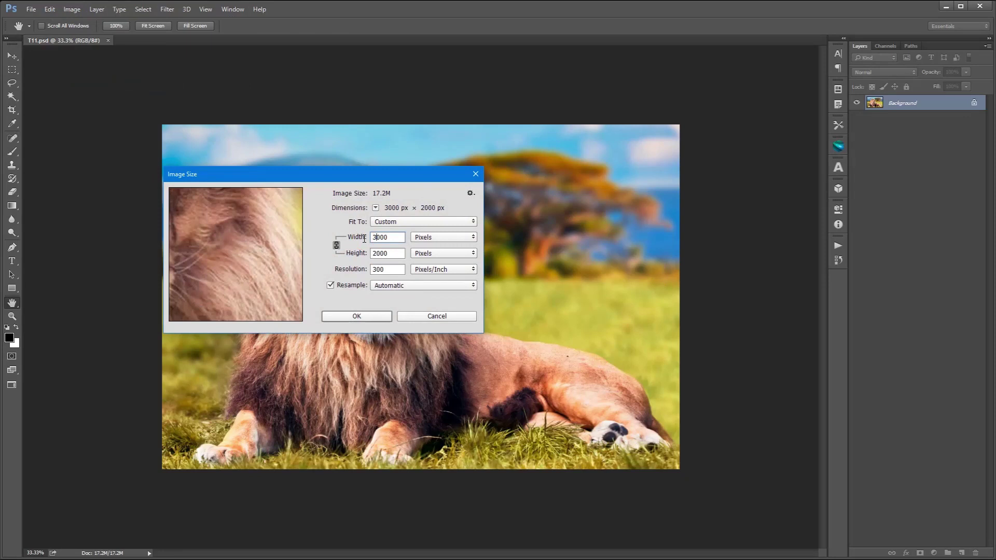
{"action": "left_click", "coordinate": [369, 314]}
{"action": "key", "text": "b"}
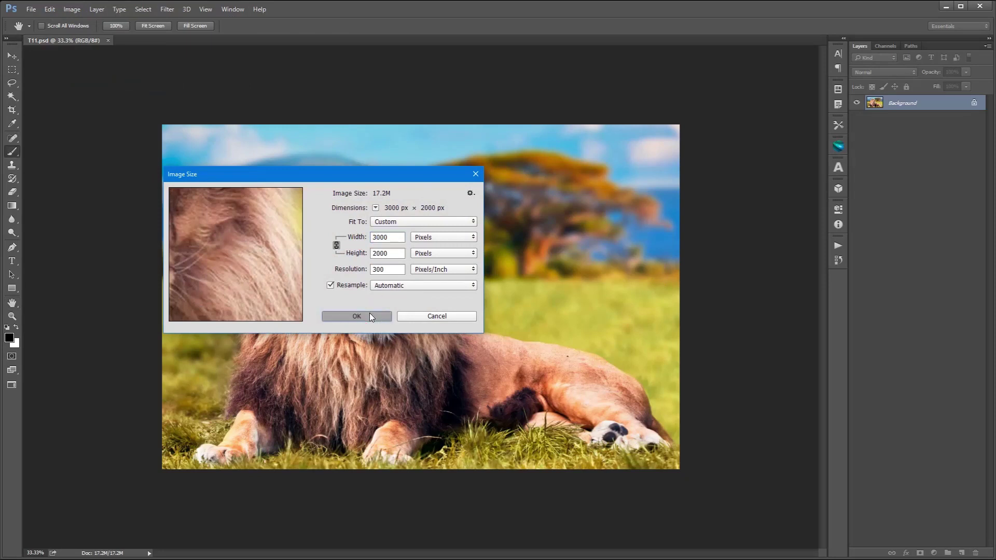
Confirm English as the interface language in the Interface preferences.
{"action": "left_click", "coordinate": [52, 8]}
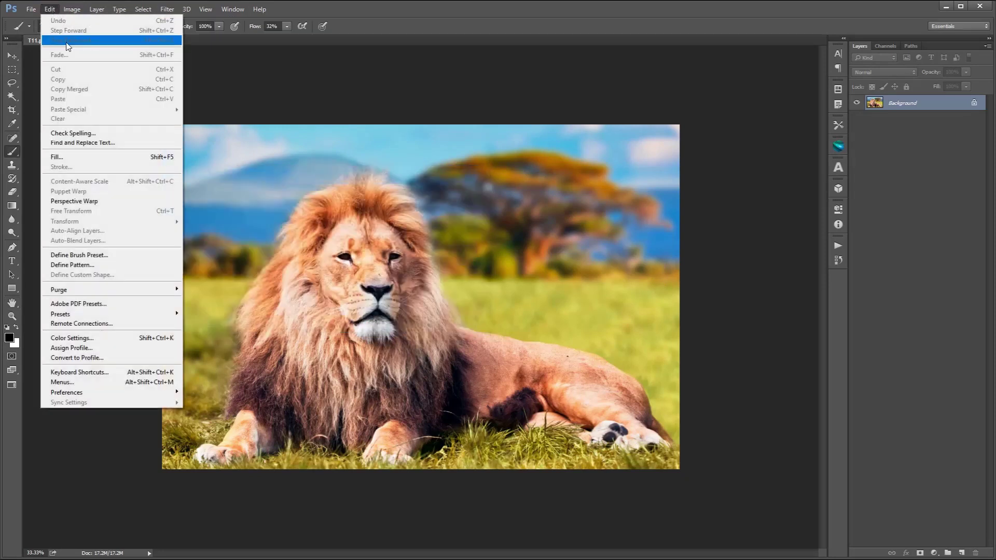
{"action": "mouse_move", "coordinate": [67, 393]}
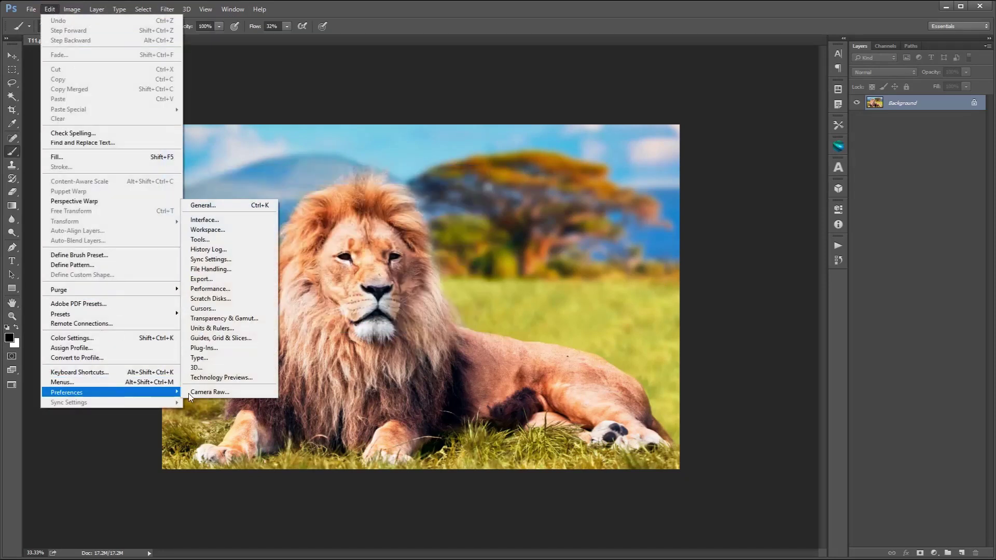
{"action": "left_click", "coordinate": [228, 223]}
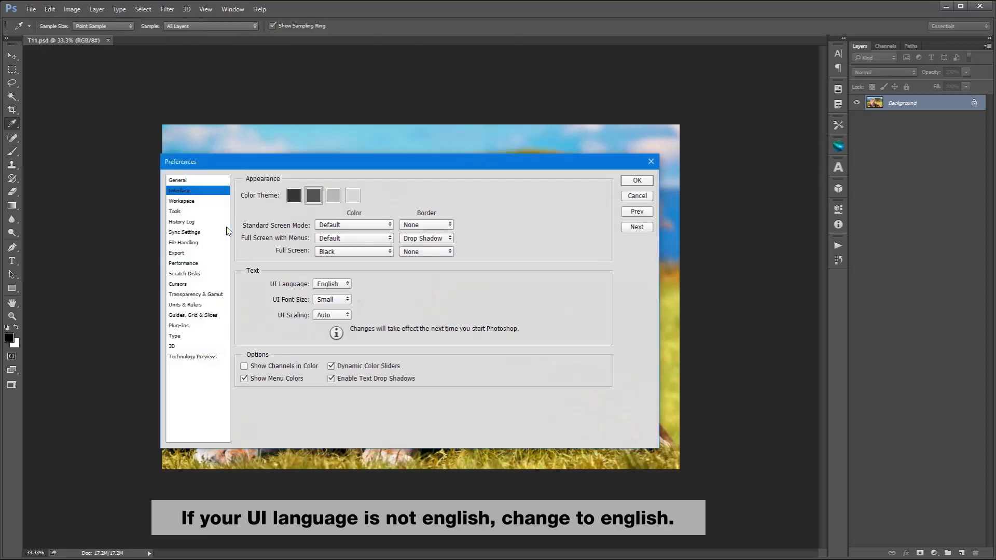
{"action": "left_click", "coordinate": [345, 285]}
{"action": "left_click", "coordinate": [321, 292]}
{"action": "left_click", "coordinate": [637, 180]}
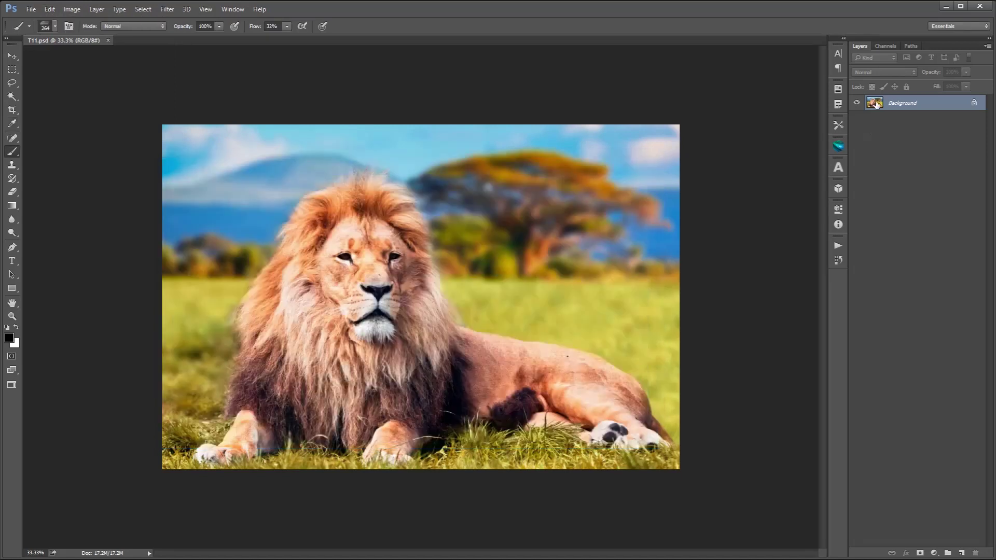
Convert the Background to Layer 0, then turn it back into the Background.
{"action": "double_click", "coordinate": [894, 105]}
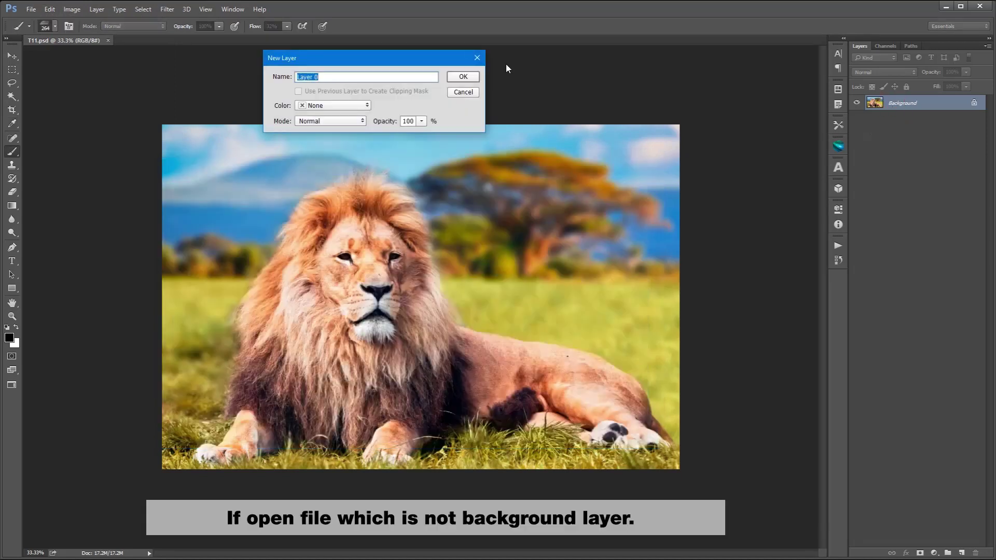
{"action": "left_click", "coordinate": [452, 77]}
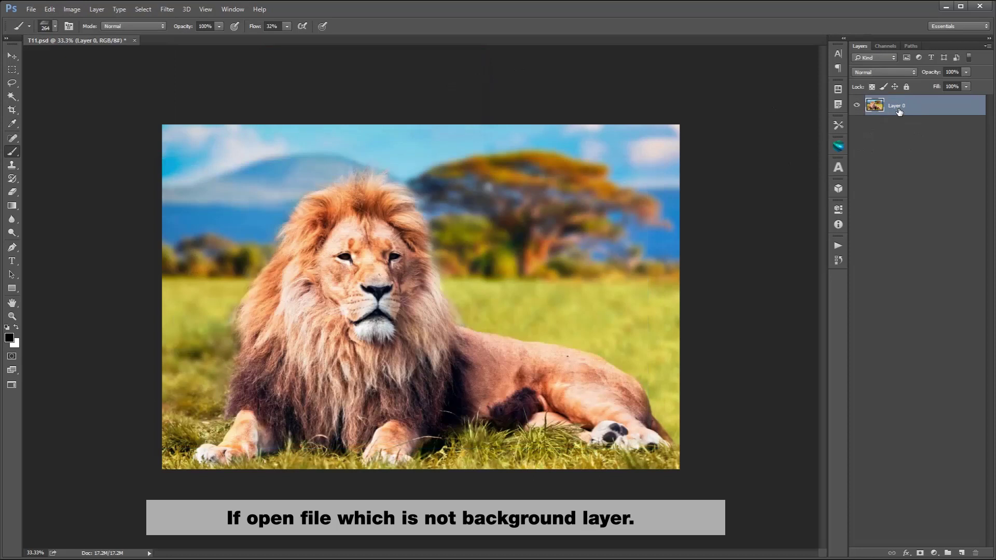
{"action": "left_click", "coordinate": [96, 9]}
{"action": "mouse_move", "coordinate": [102, 21]}
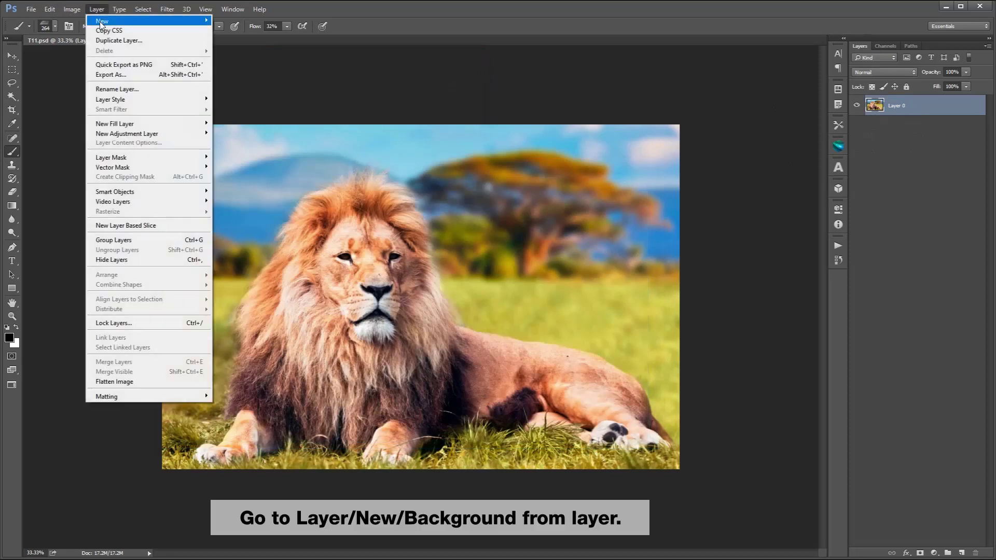
{"action": "left_click", "coordinate": [244, 31]}
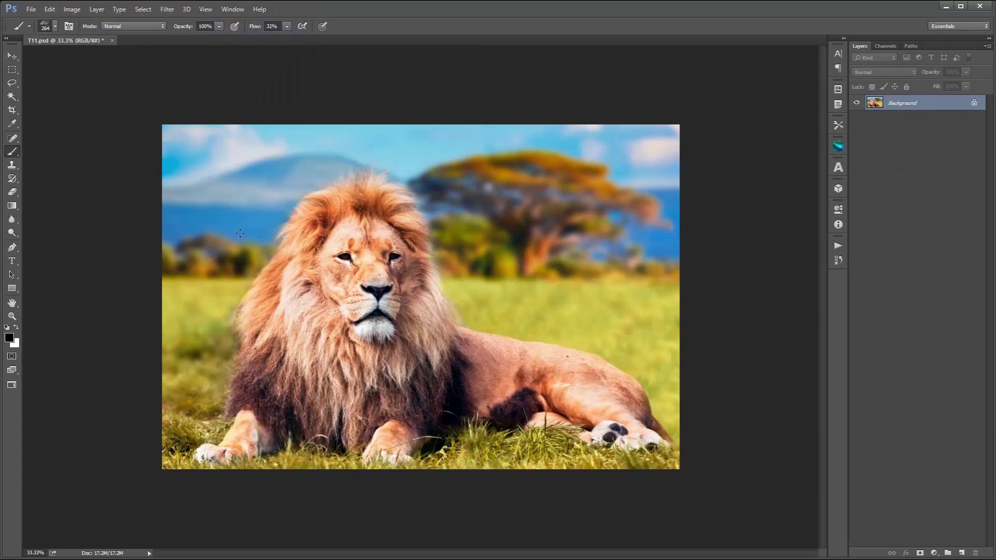
Load the Art Paint 2.abr brushes through the Preset Manager.
{"action": "right_click", "coordinate": [237, 213]}
{"action": "left_click", "coordinate": [400, 188]}
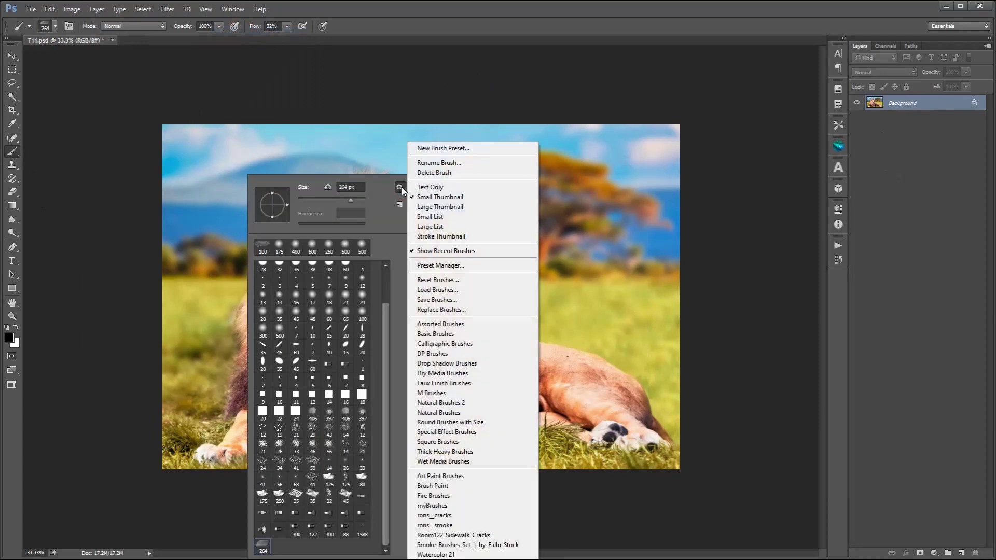
{"action": "left_click", "coordinate": [437, 264]}
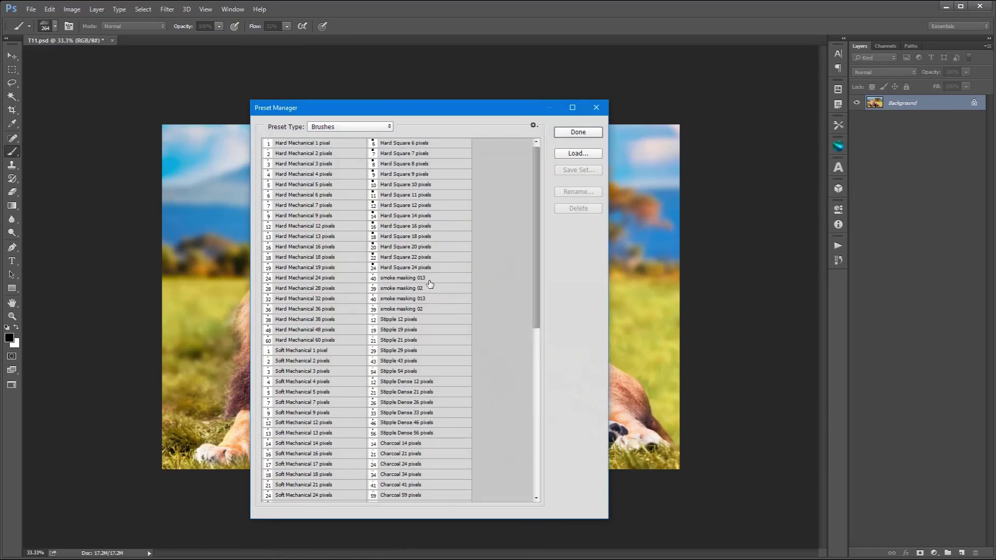
{"action": "left_click", "coordinate": [583, 154]}
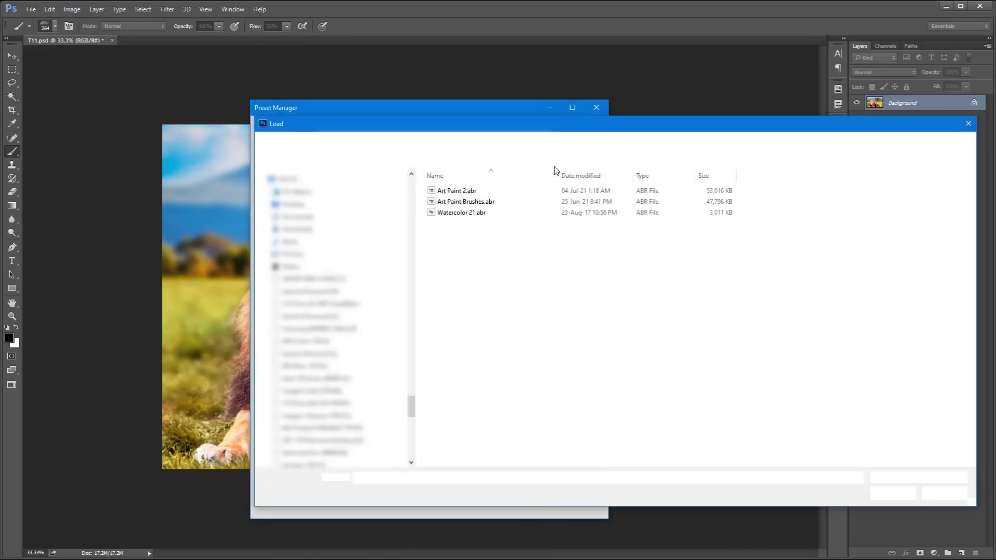
{"action": "left_click", "coordinate": [456, 192]}
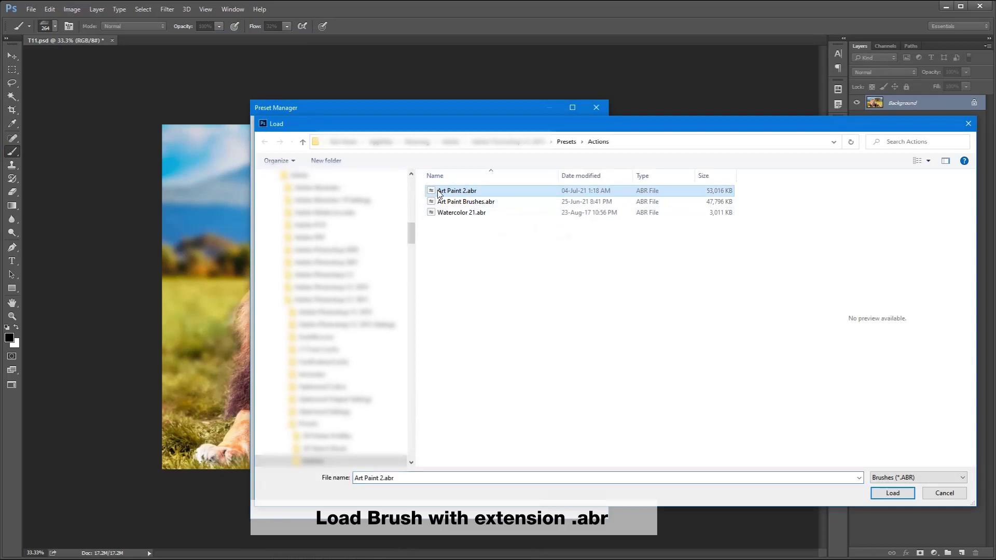
{"action": "left_click", "coordinate": [944, 493]}
Load the Art Paint 2 pattern.pat file into the pattern presets.
{"action": "left_click", "coordinate": [341, 127]}
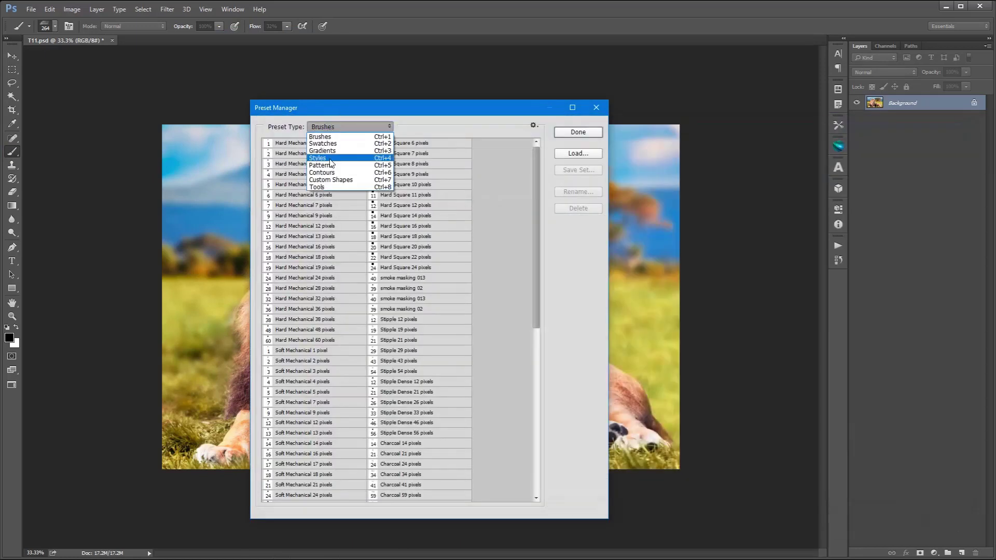
{"action": "left_click", "coordinate": [329, 163]}
{"action": "left_click", "coordinate": [567, 155]}
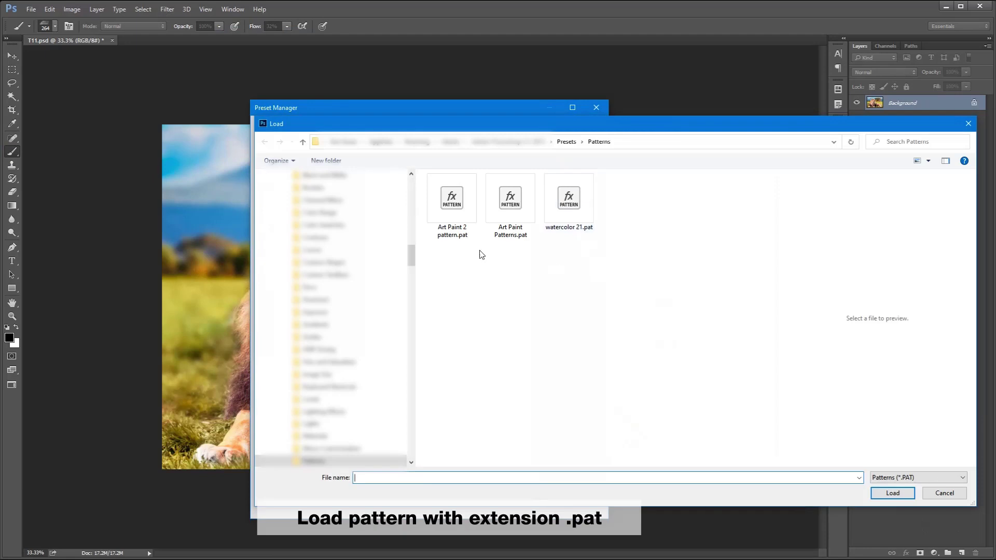
{"action": "left_click", "coordinate": [460, 241]}
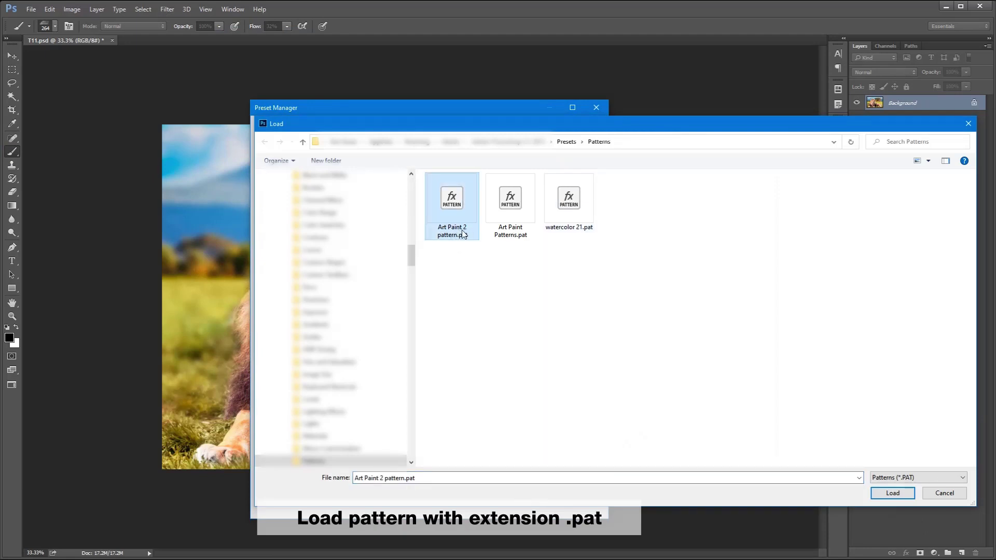
{"action": "left_click", "coordinate": [892, 492]}
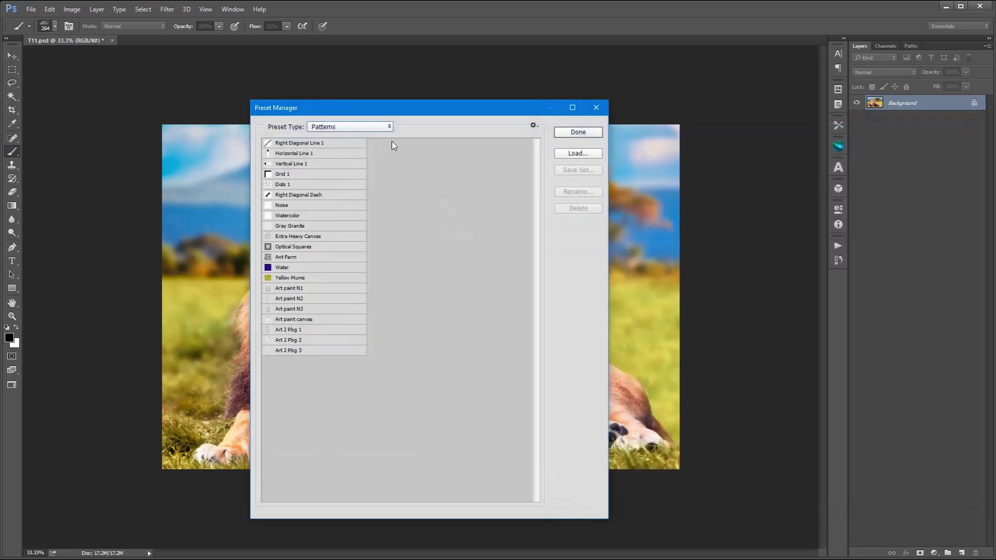
Load the Art Paint 2 Tool.tpl tool presets and close the Preset Manager.
{"action": "left_click", "coordinate": [342, 127]}
{"action": "left_click", "coordinate": [336, 188]}
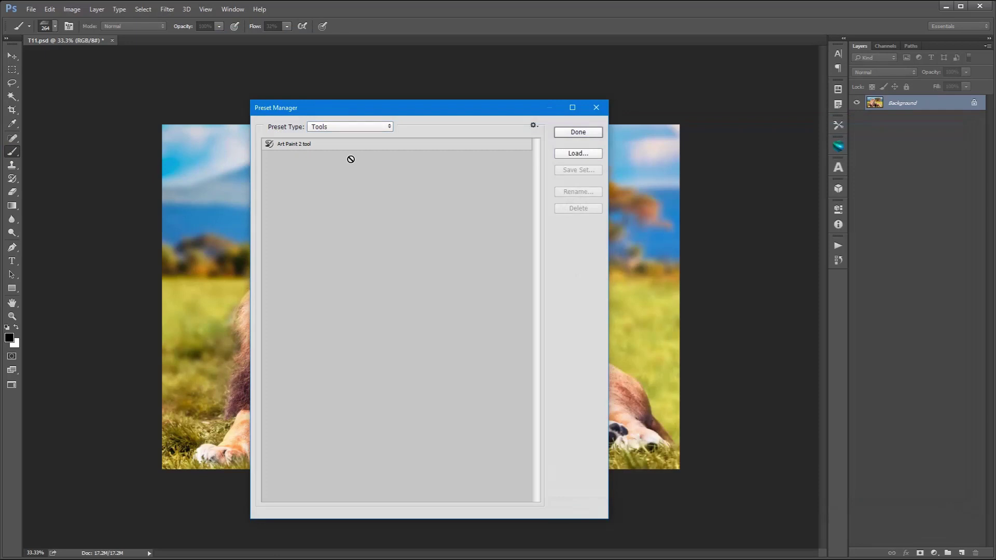
{"action": "left_click", "coordinate": [585, 154]}
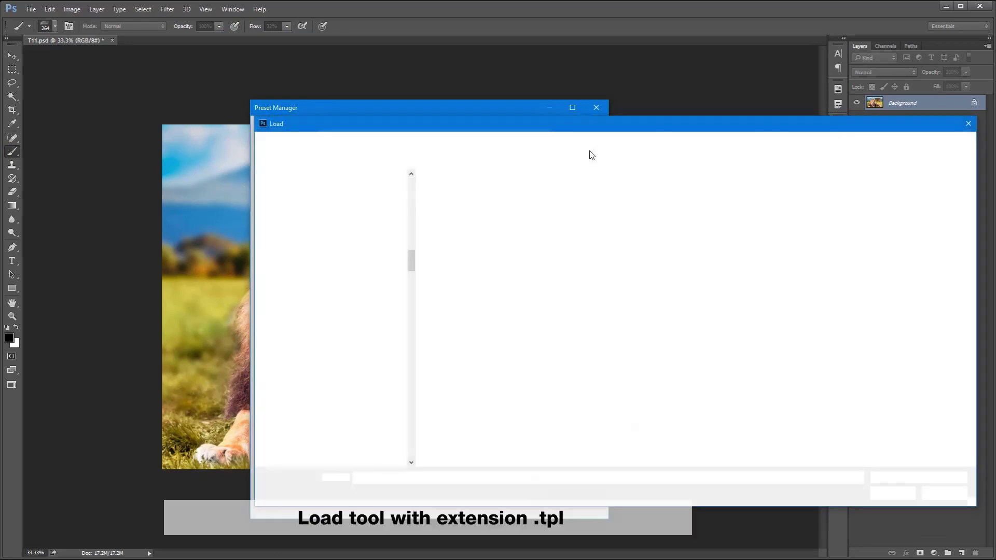
{"action": "left_click", "coordinate": [459, 190]}
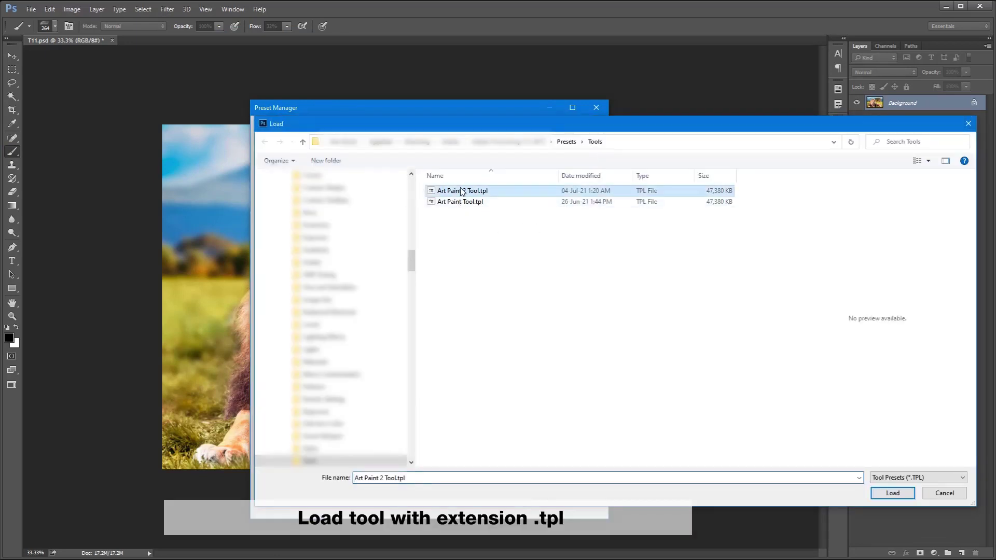
{"action": "left_click", "coordinate": [944, 494]}
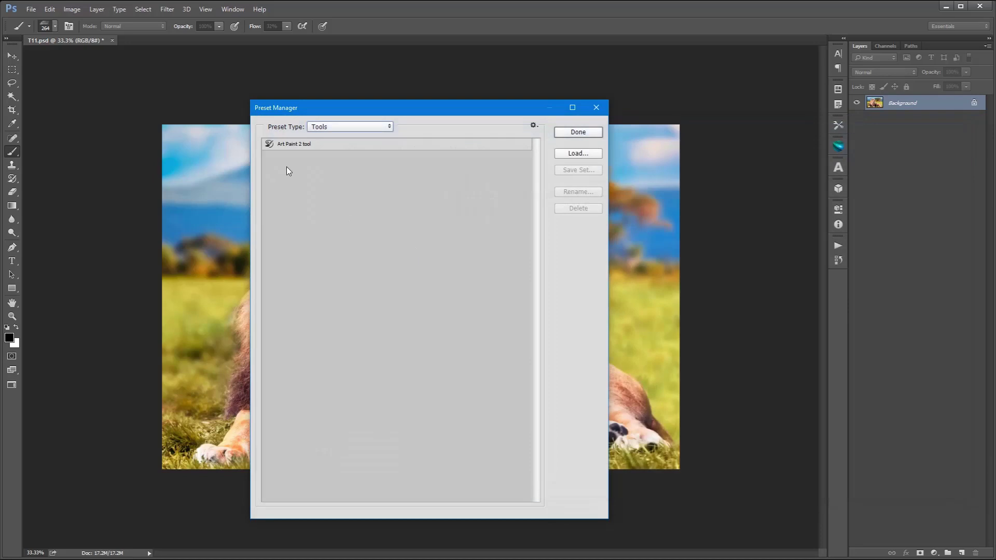
{"action": "left_click", "coordinate": [574, 132]}
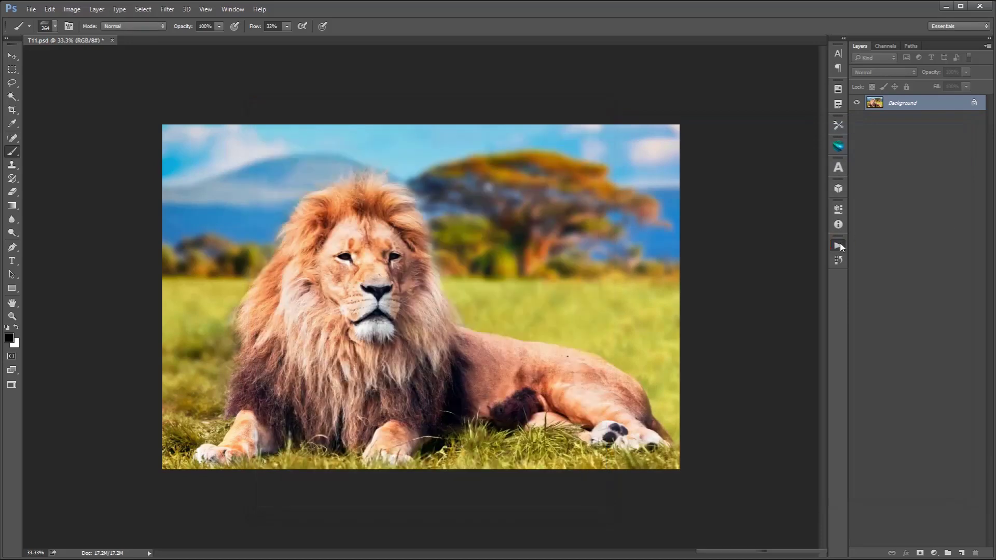
Add the Art Paint 2 action set, delete its duplicate copy, and expand the remaining set.
{"action": "left_click", "coordinate": [840, 244]}
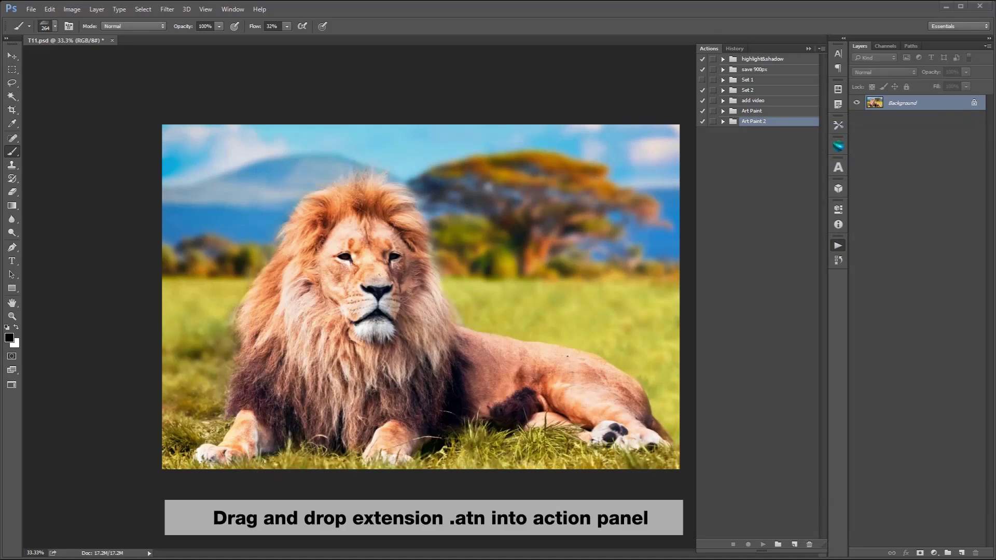
{"action": "left_click_drag", "start_coordinate": [889, 204], "coordinate": [751, 156]}
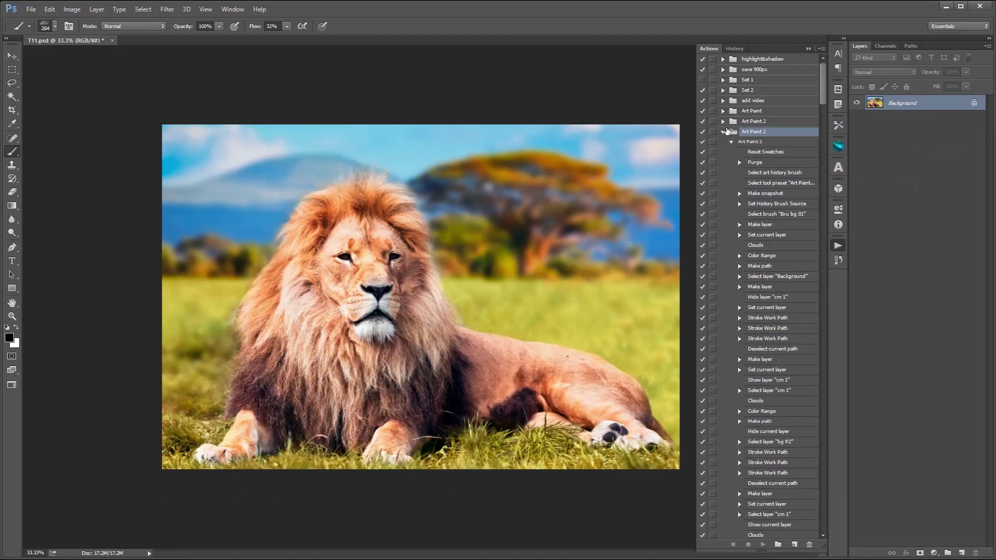
{"action": "left_click", "coordinate": [809, 545]}
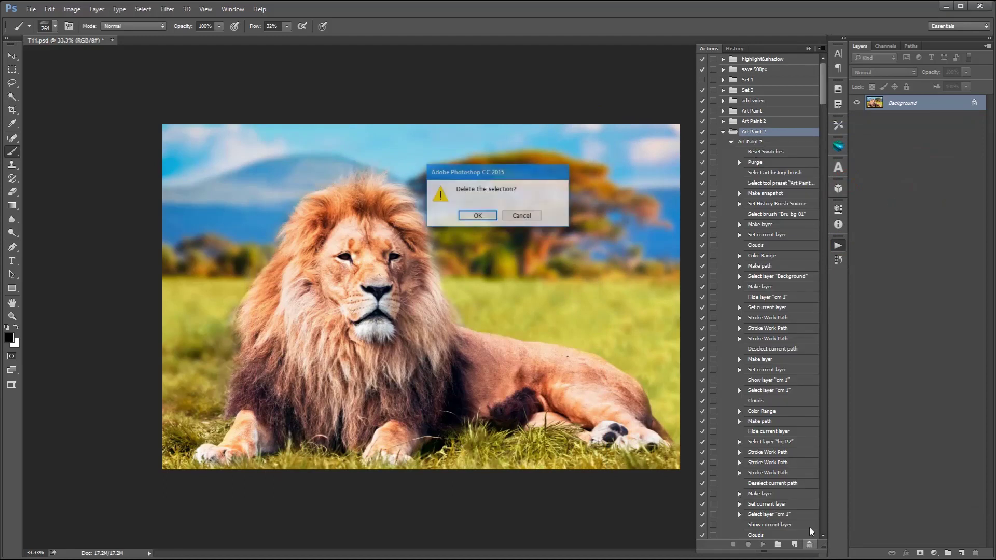
{"action": "left_click", "coordinate": [470, 213]}
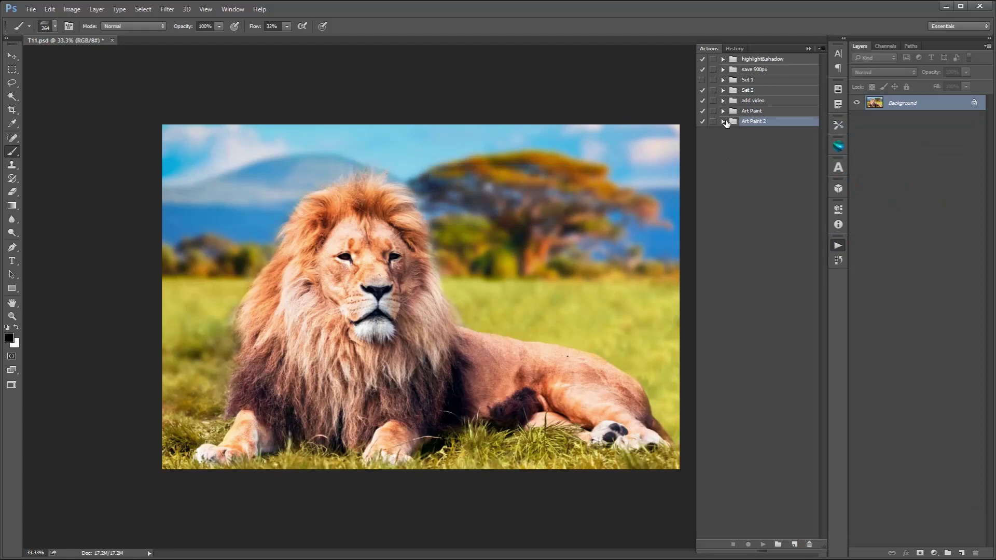
{"action": "left_click", "coordinate": [722, 121]}
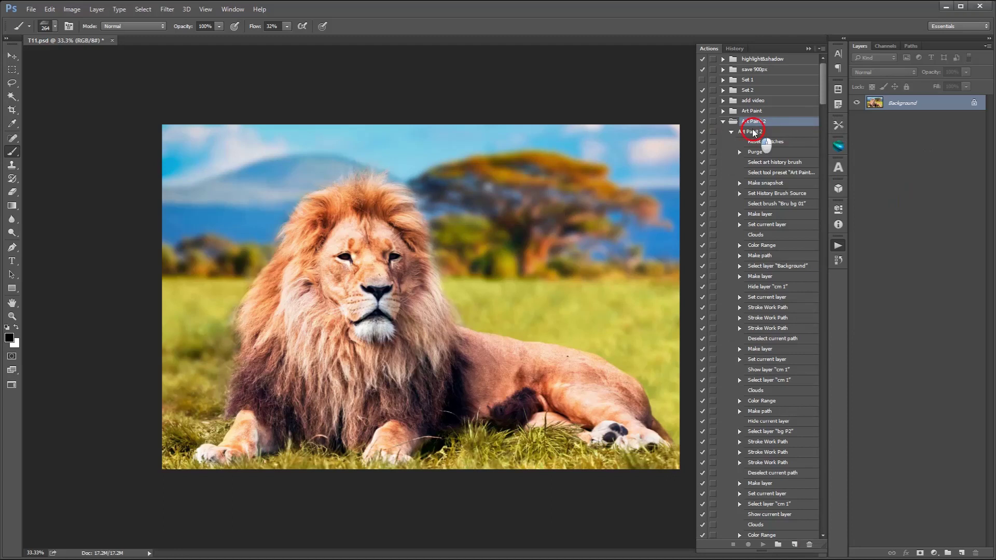
Select the Art Paint 2 action and play it on the lion photo.
{"action": "left_click", "coordinate": [752, 133]}
{"action": "left_click", "coordinate": [762, 545]}
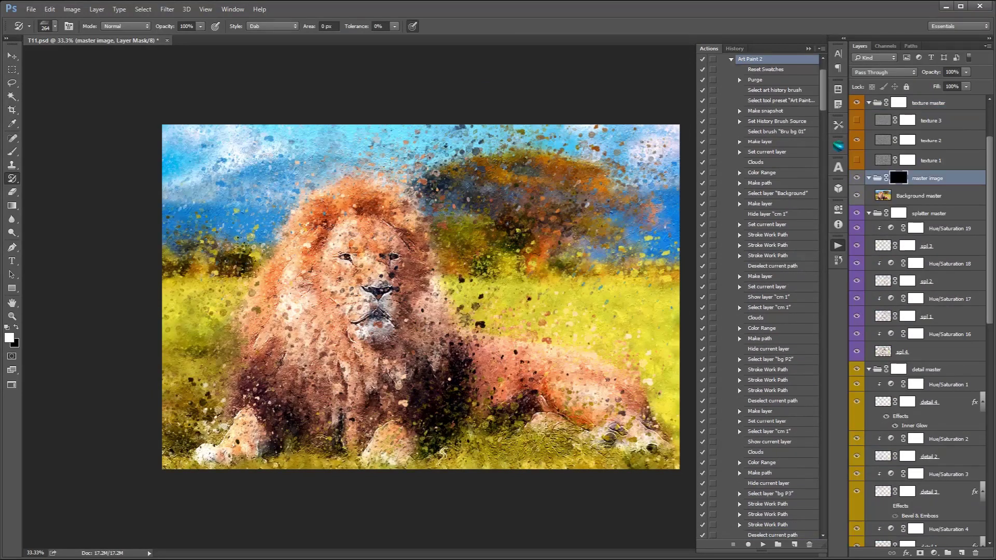
Close the Actions panel and pan around the zoomed painting to inspect the splatters.
{"action": "left_click", "coordinate": [808, 49]}
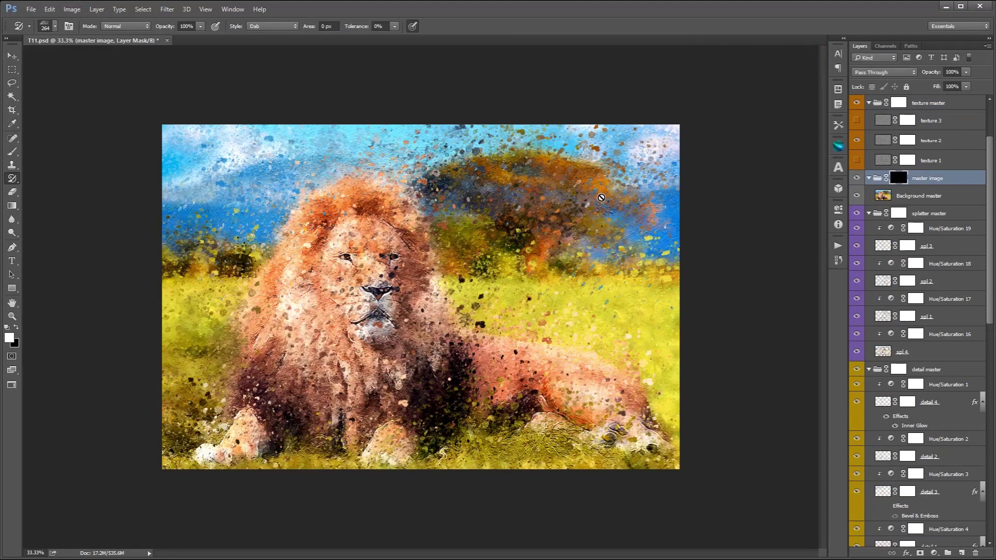
{"action": "key", "text": "ctrl+0"}
{"action": "left_click", "coordinate": [10, 71]}
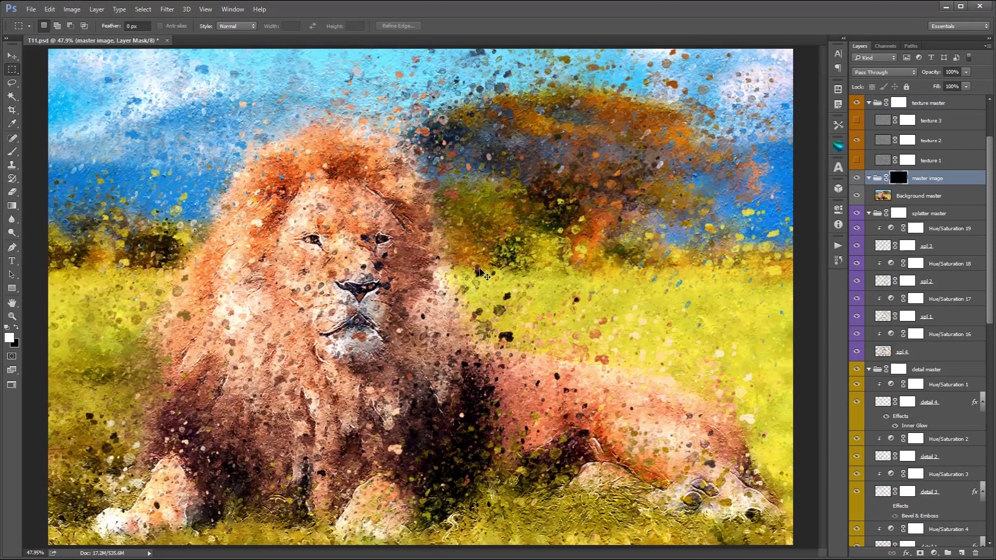
{"action": "key", "text": "ctrl+plus"}
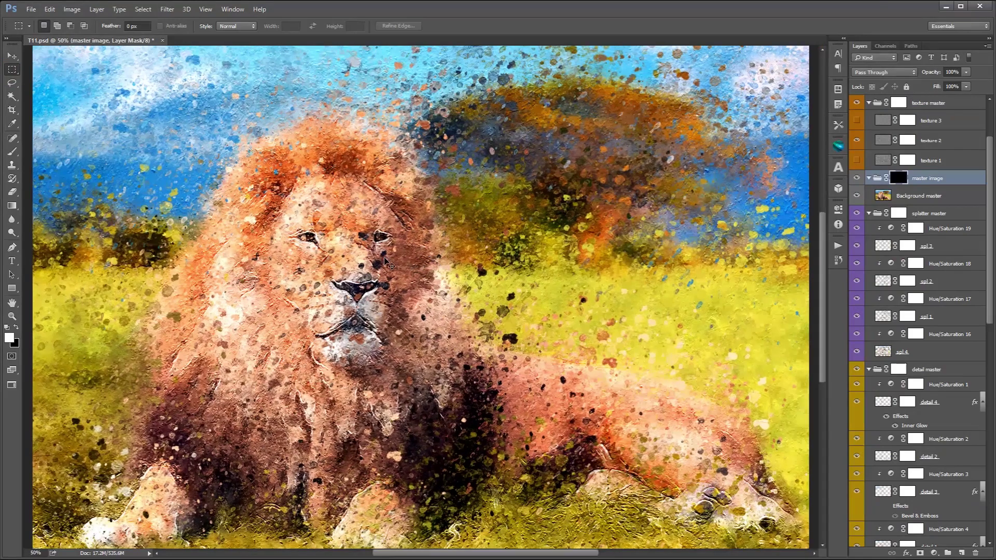
{"action": "scroll", "coordinate": [390, 265], "scroll_direction": "up", "scroll_amount": 2}
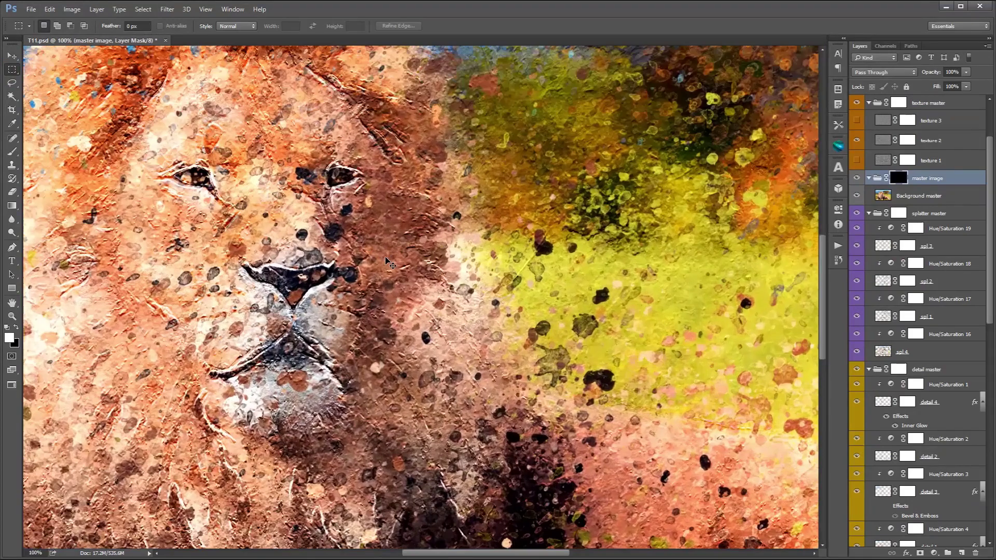
{"action": "left_click_drag", "start_coordinate": [386, 257], "coordinate": [517, 470]}
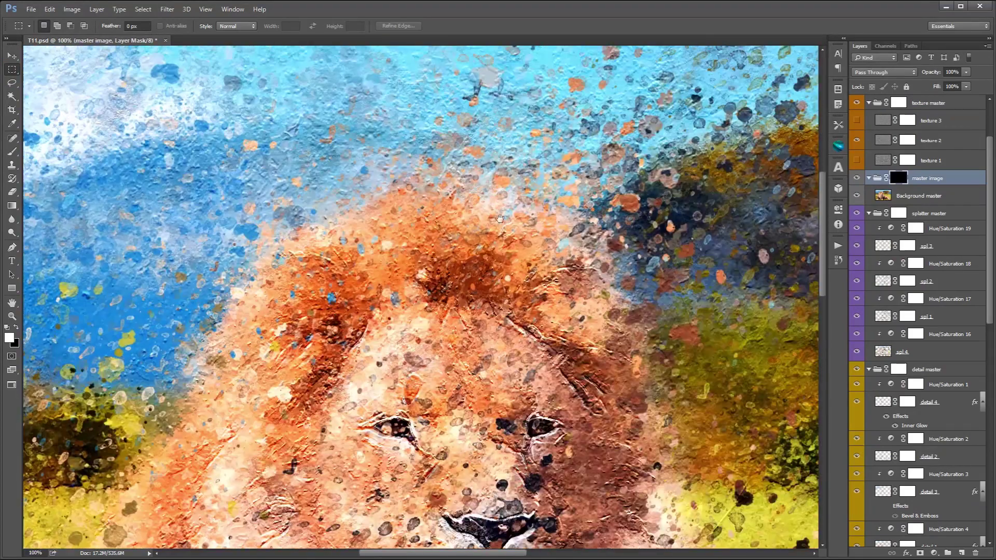
{"action": "mouse_move", "coordinate": [509, 220]}
{"action": "left_mouse_down"}
{"action": "mouse_move", "coordinate": [638, 329]}
{"action": "mouse_move", "coordinate": [650, 240]}
{"action": "left_mouse_up"}
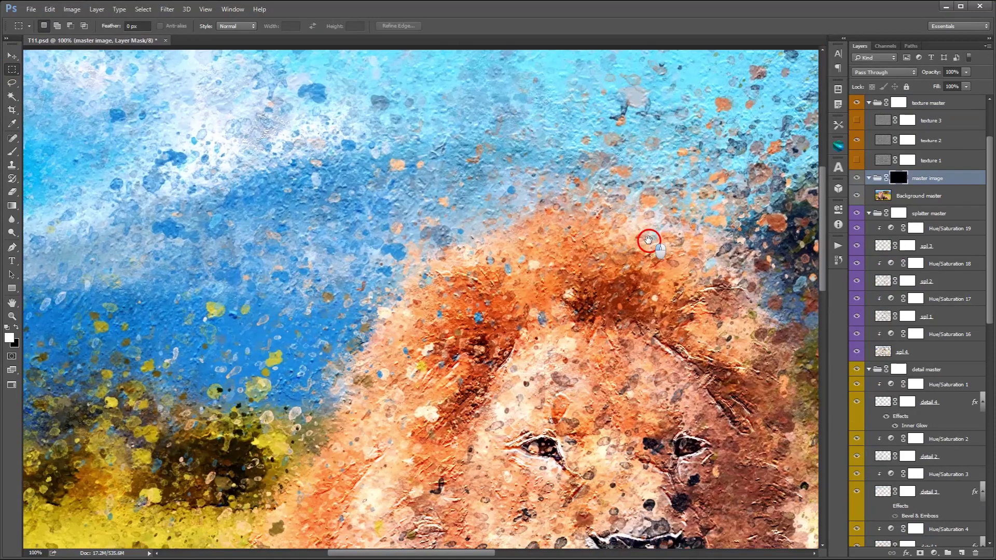
{"action": "left_click_drag", "start_coordinate": [512, 305], "coordinate": [501, 260]}
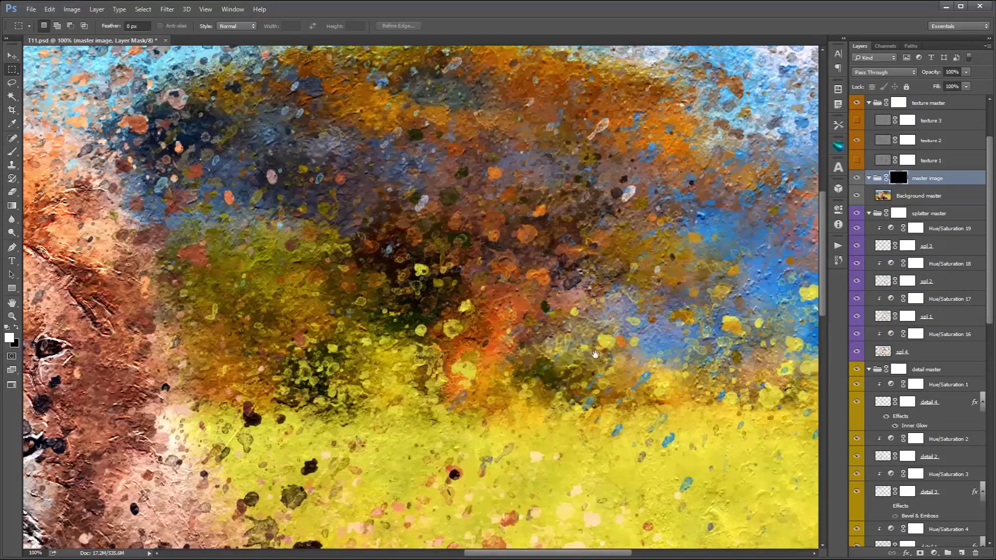
{"action": "mouse_move", "coordinate": [322, 278]}
{"action": "left_mouse_down"}
{"action": "mouse_move", "coordinate": [510, 289]}
{"action": "mouse_move", "coordinate": [373, 240]}
{"action": "left_mouse_up"}
{"action": "mouse_move", "coordinate": [283, 327]}
{"action": "left_mouse_down"}
{"action": "mouse_move", "coordinate": [320, 211]}
{"action": "mouse_move", "coordinate": [574, 260]}
{"action": "left_mouse_up"}
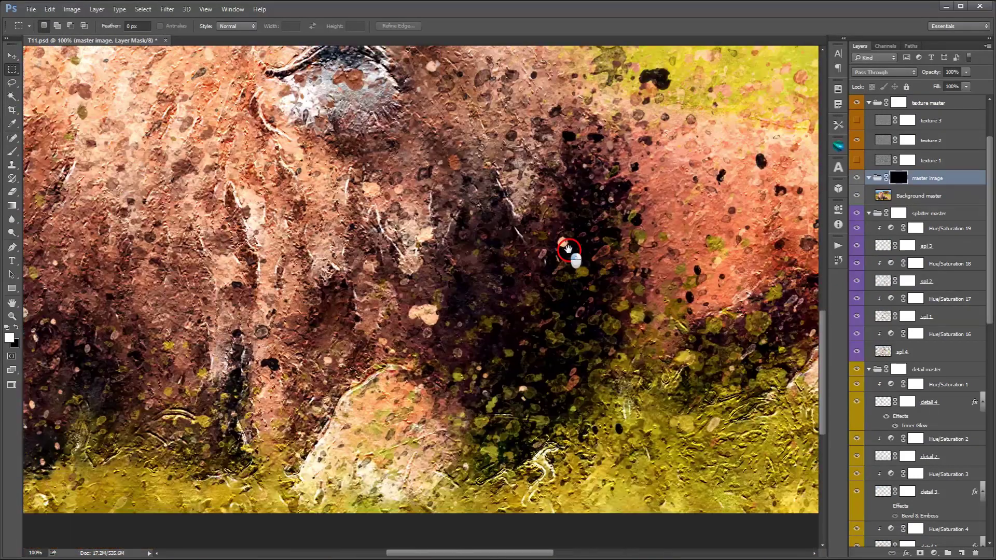
{"action": "left_click_drag", "start_coordinate": [363, 243], "coordinate": [544, 244]}
{"action": "key", "text": "ctrl+0"}
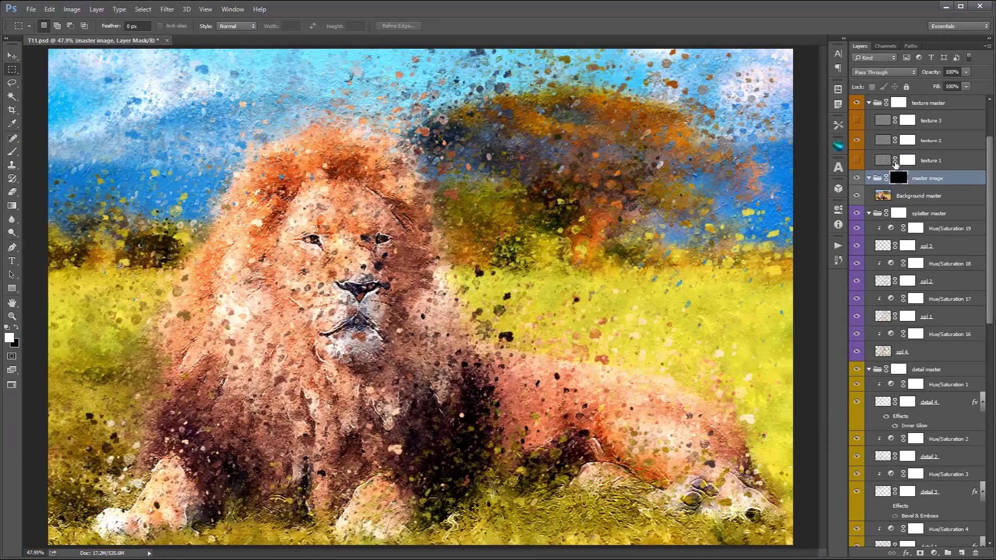
Collapse all layer groups and toggle overall tone and overall bump texture to compare.
{"action": "left_click", "coordinate": [868, 105], "text": "ctrl"}
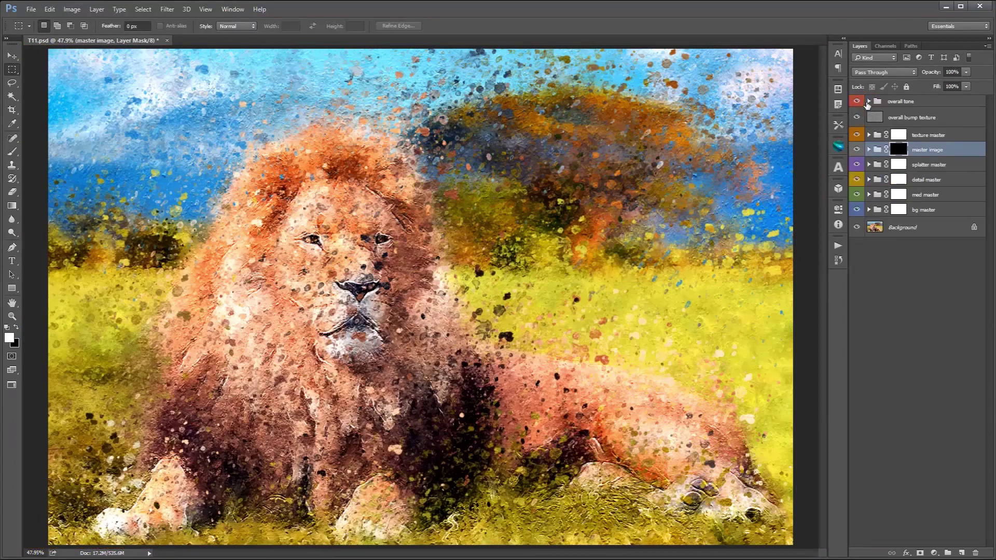
{"action": "left_click", "coordinate": [895, 103]}
{"action": "left_click", "coordinate": [856, 102]}
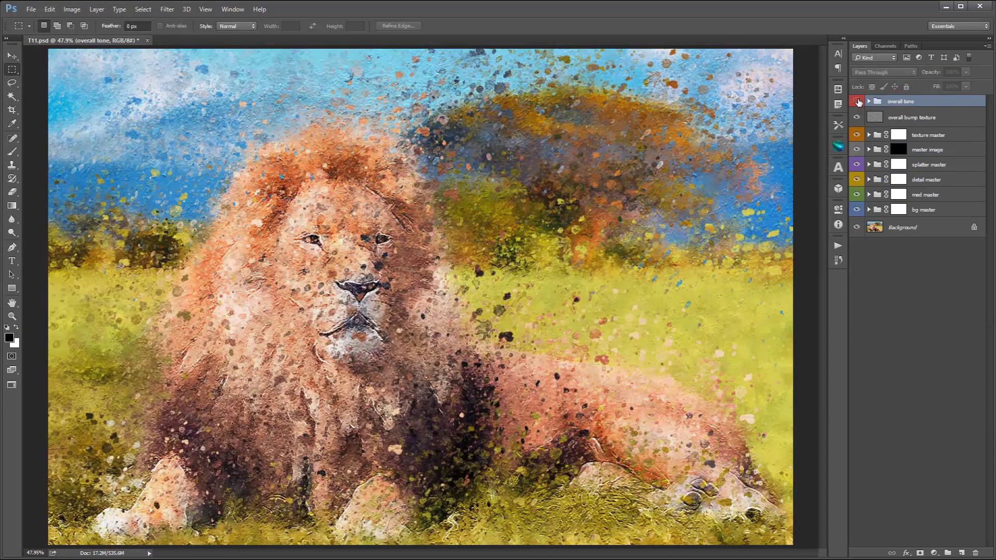
{"action": "left_click", "coordinate": [857, 102]}
{"action": "left_click", "coordinate": [857, 118]}
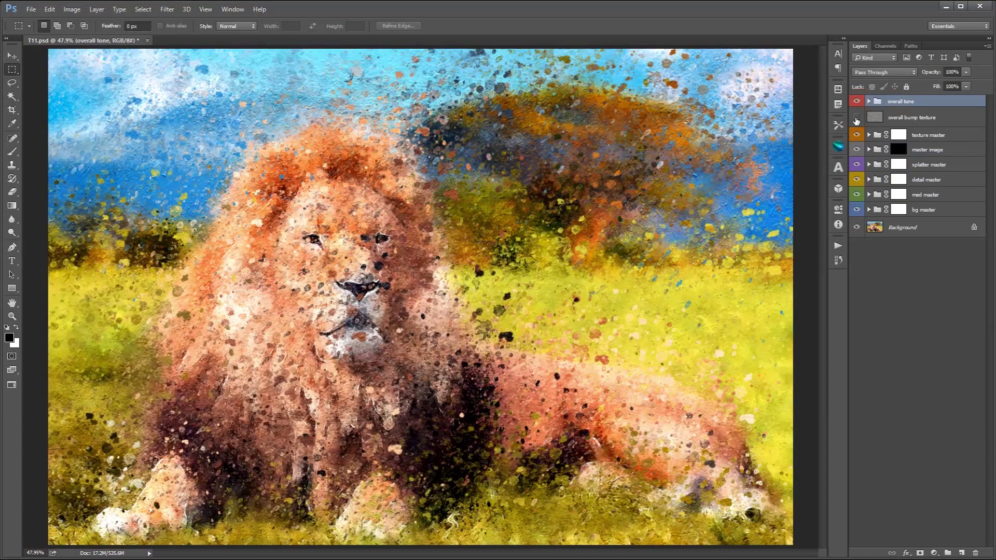
{"action": "left_click", "coordinate": [856, 117]}
{"action": "key", "text": "ctrl+1"}
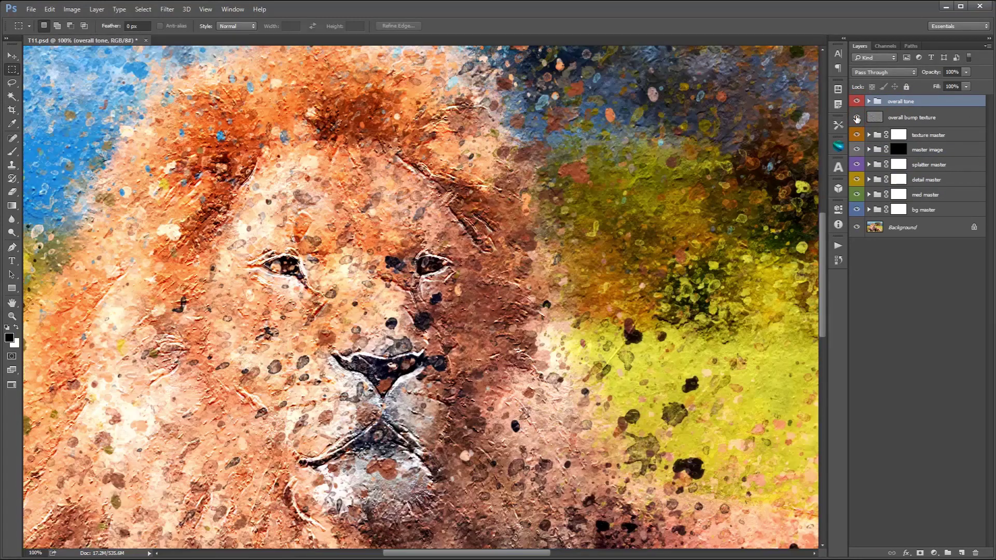
Hide the master image, splatter, detail, med and bg master groups after comparing textures.
{"action": "left_click", "coordinate": [856, 118]}
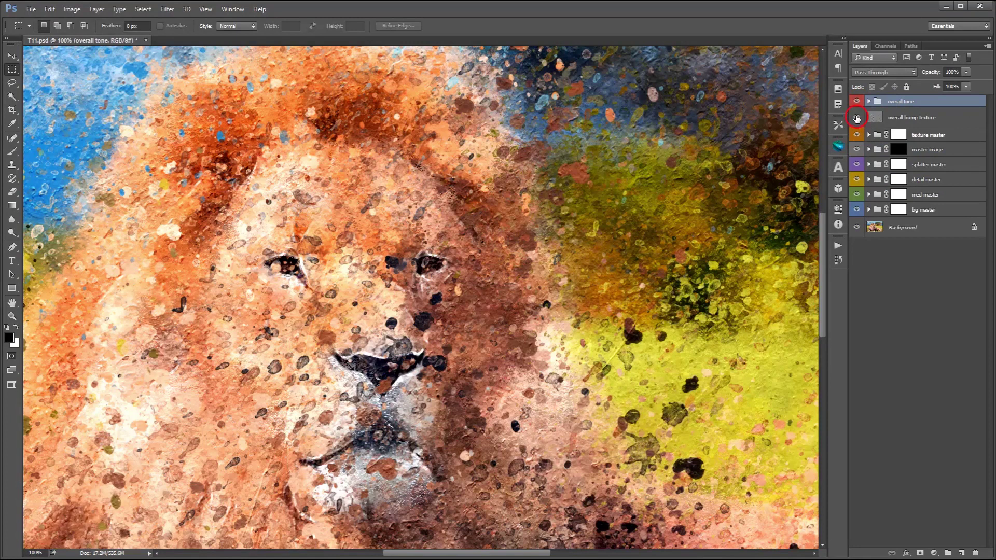
{"action": "left_click", "coordinate": [857, 118]}
{"action": "left_click", "coordinate": [898, 135]}
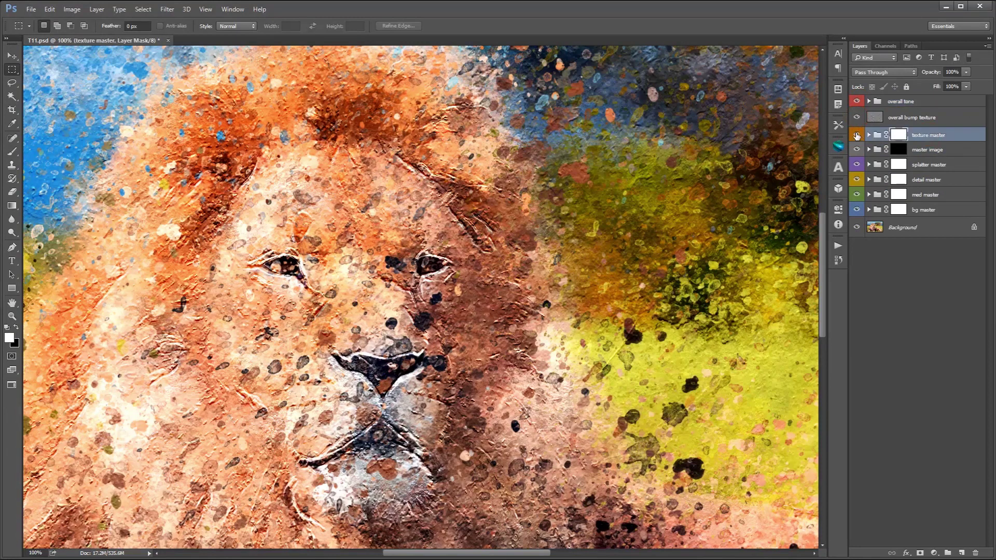
{"action": "left_click", "coordinate": [856, 135]}
{"action": "left_click", "coordinate": [856, 135]}
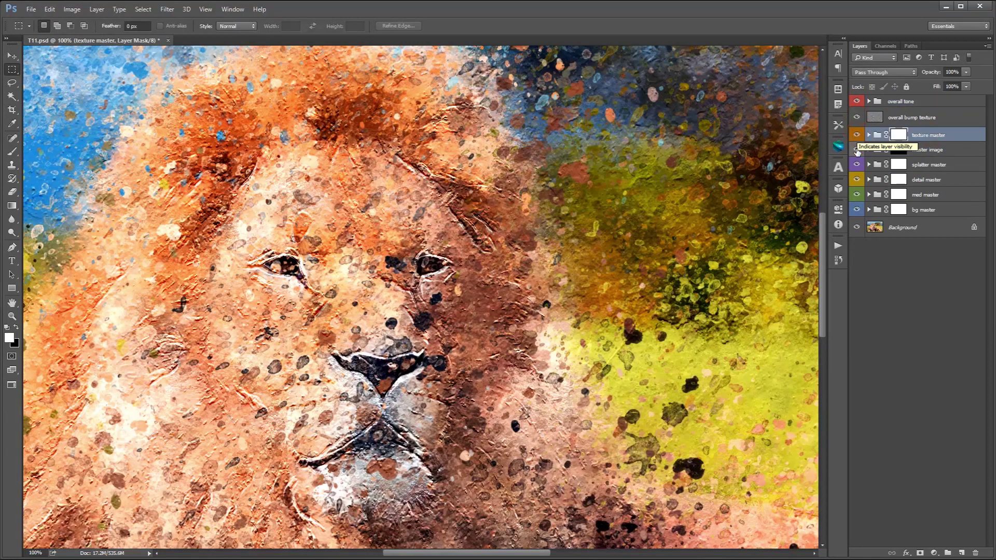
{"action": "left_click_drag", "start_coordinate": [857, 150], "coordinate": [857, 209]}
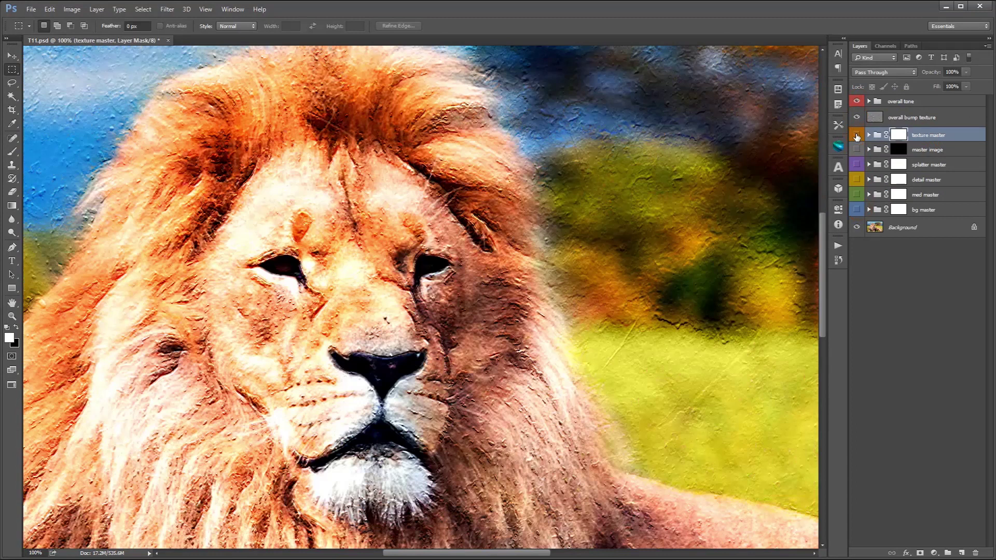
Hide overall tone and overall bump texture, leaving only texture master visible.
{"action": "left_click", "coordinate": [856, 135]}
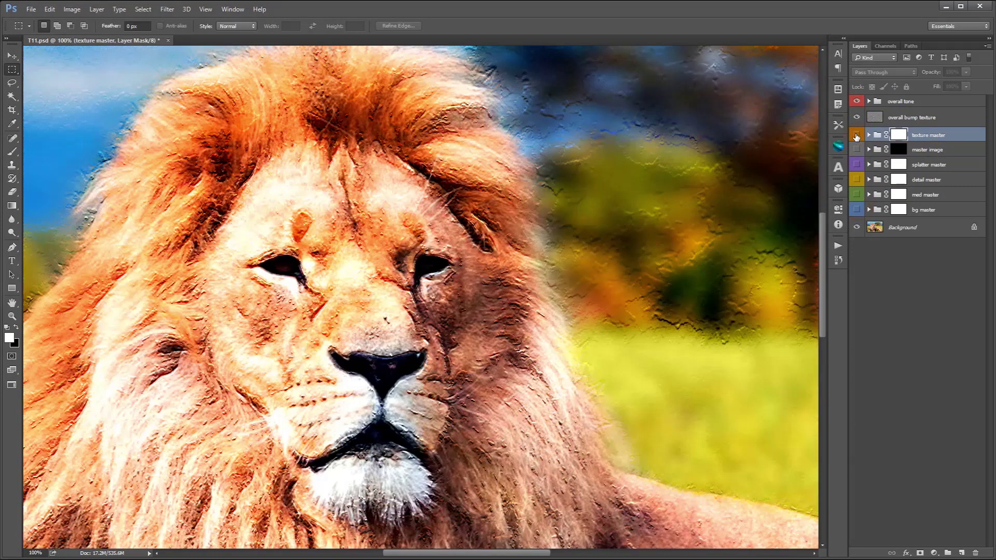
{"action": "left_click", "coordinate": [856, 102]}
{"action": "left_click", "coordinate": [856, 117]}
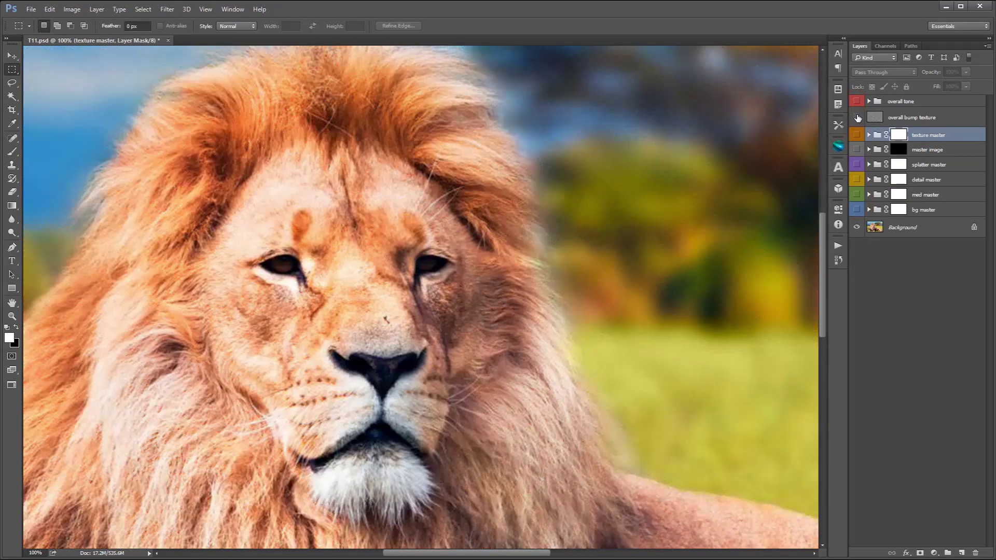
{"action": "left_click", "coordinate": [856, 136]}
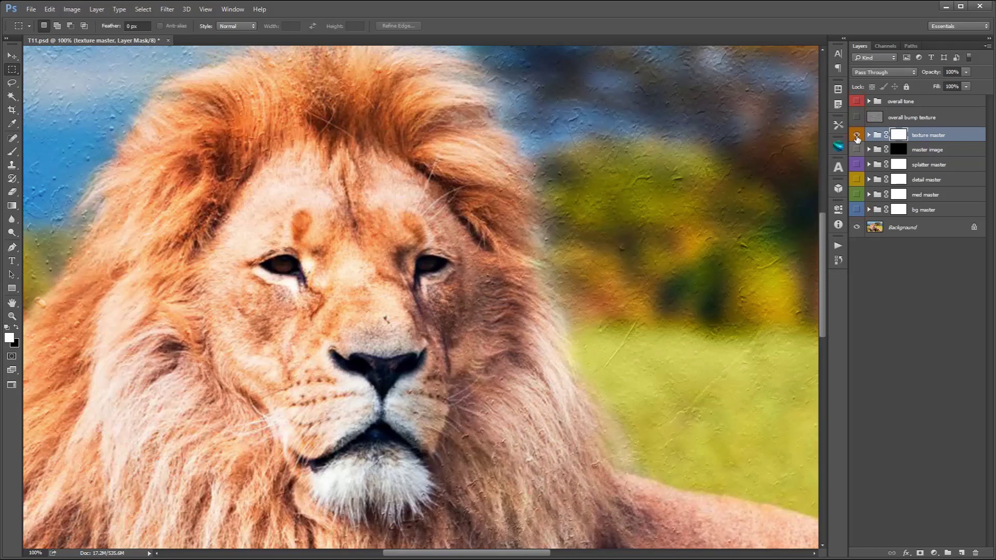
{"action": "key", "text": "ctrl+minus"}
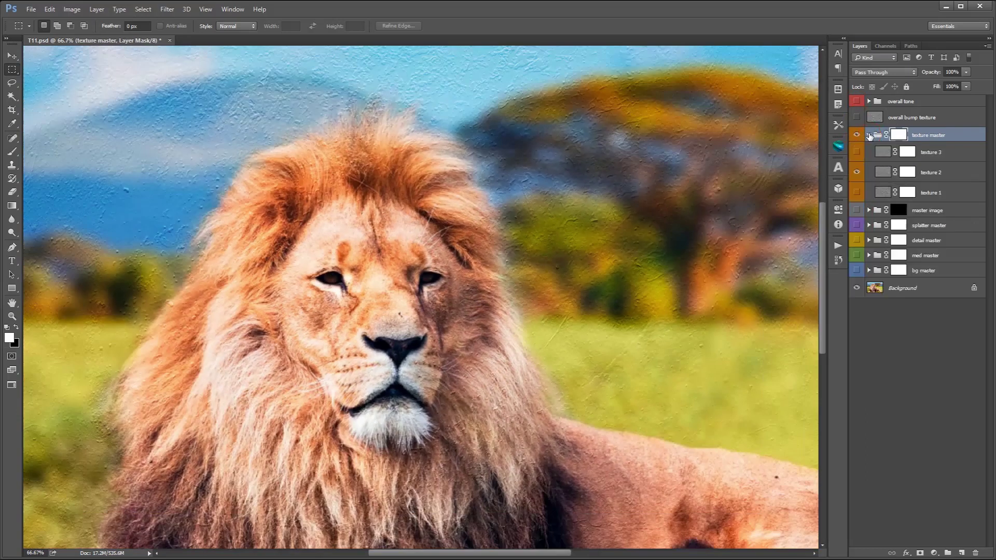
Expand texture master and toggle texture 3 and texture 2 to compare their grain.
{"action": "left_click", "coordinate": [869, 135]}
{"action": "key", "text": "ctrl+0"}
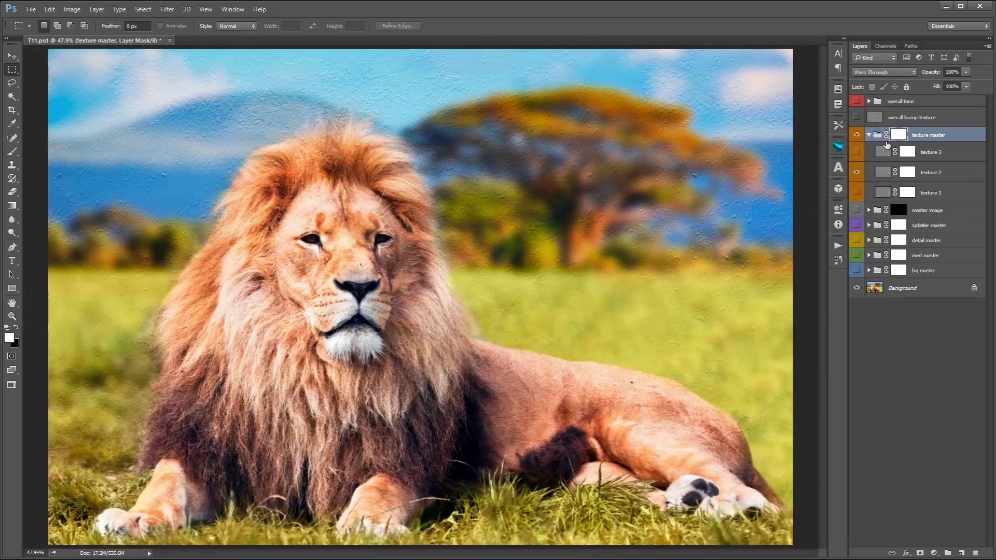
{"action": "left_click", "coordinate": [882, 173]}
{"action": "left_click", "coordinate": [857, 172]}
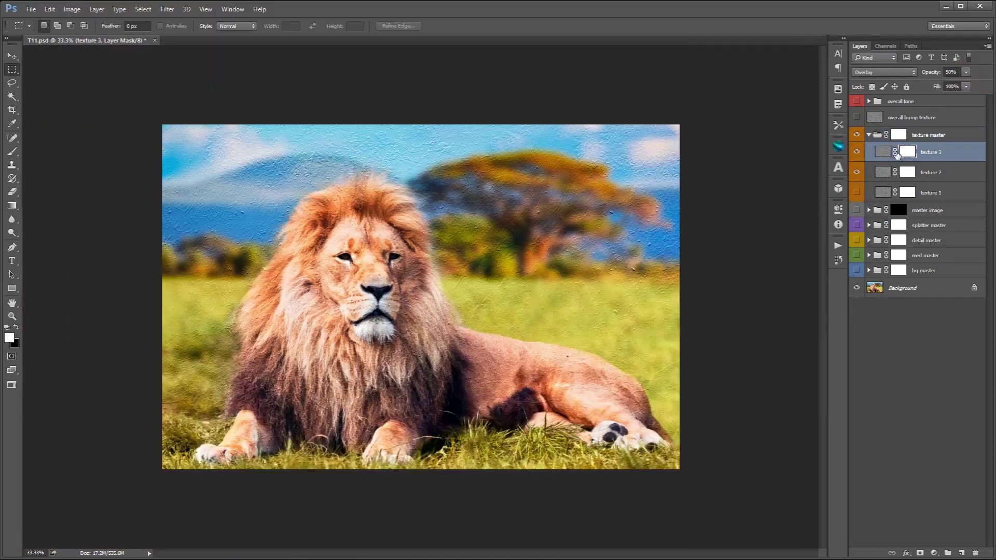
{"action": "key", "text": "ctrl+0"}
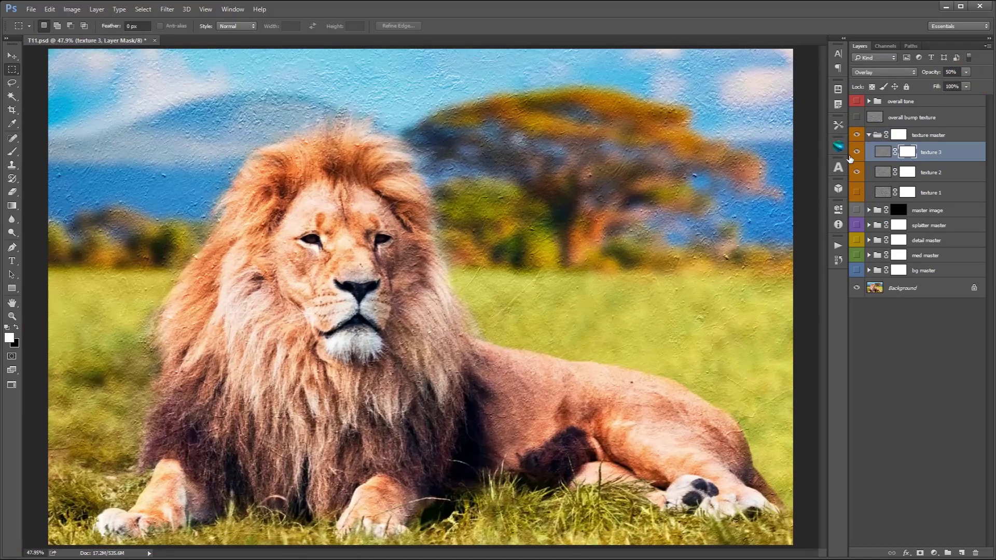
{"action": "left_click", "coordinate": [856, 154]}
{"action": "left_click", "coordinate": [856, 152]}
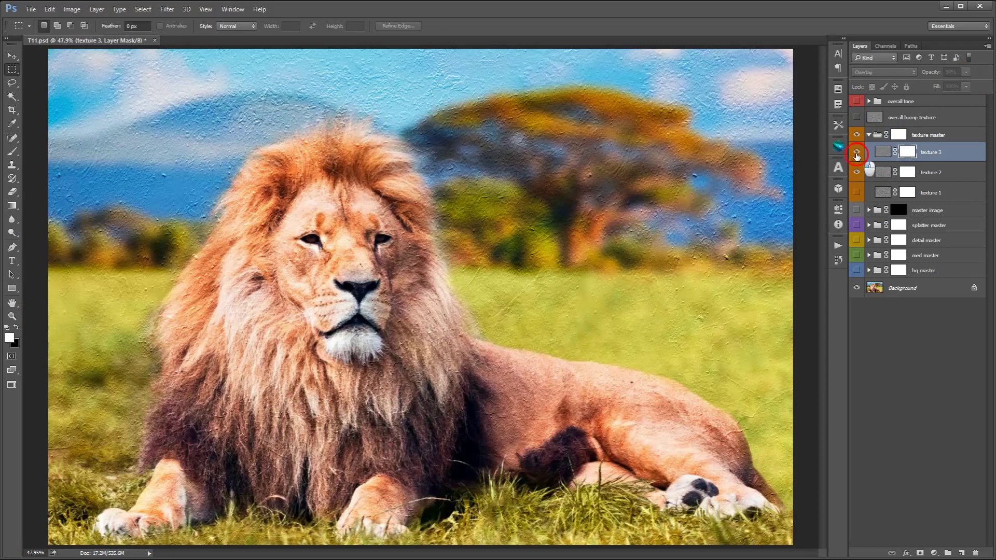
{"action": "left_click", "coordinate": [856, 172]}
Set texture 3 to 100% opacity, show overall bump texture, hide textures 1 and 2, and collapse texture master.
{"action": "left_click", "coordinate": [966, 68]}
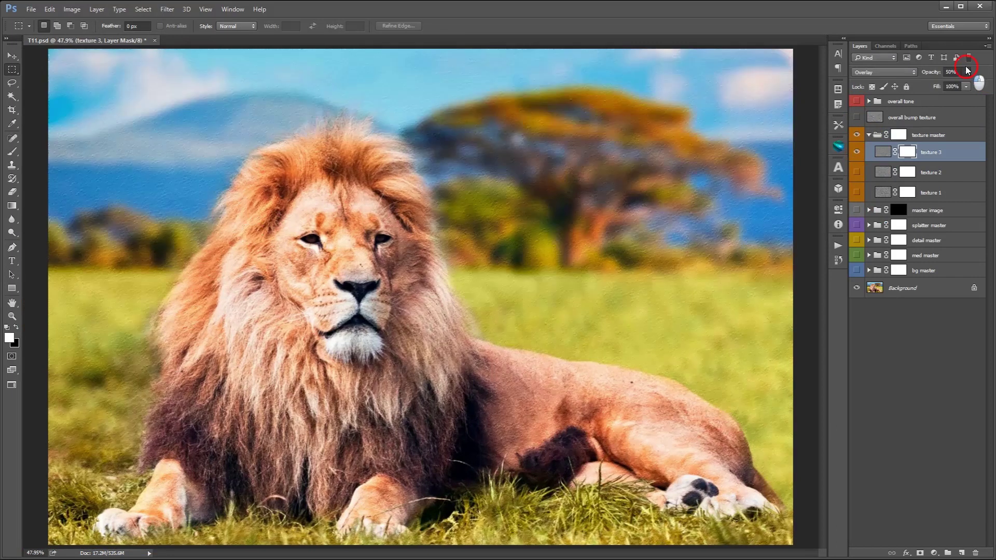
{"action": "left_click", "coordinate": [989, 81]}
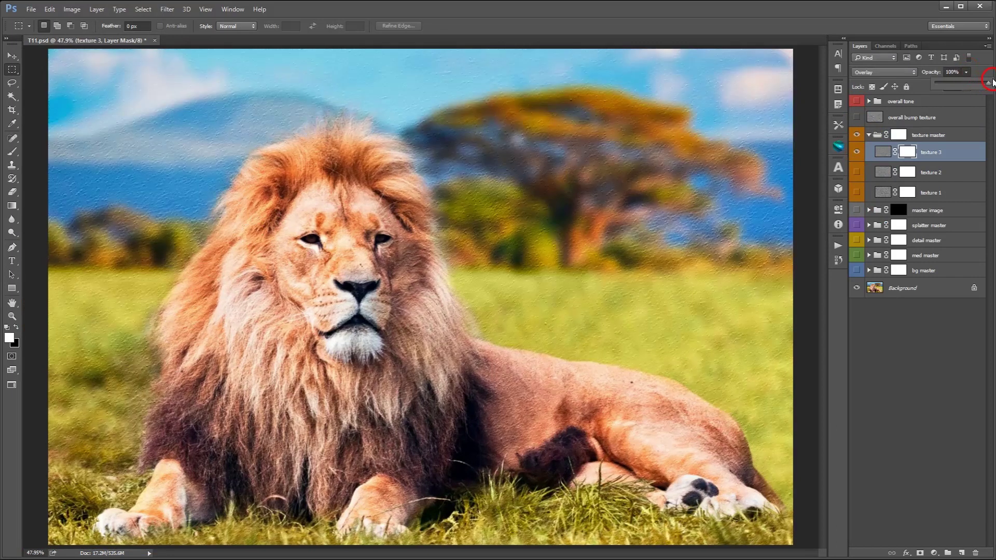
{"action": "left_click", "coordinate": [856, 172]}
{"action": "left_click", "coordinate": [856, 192]}
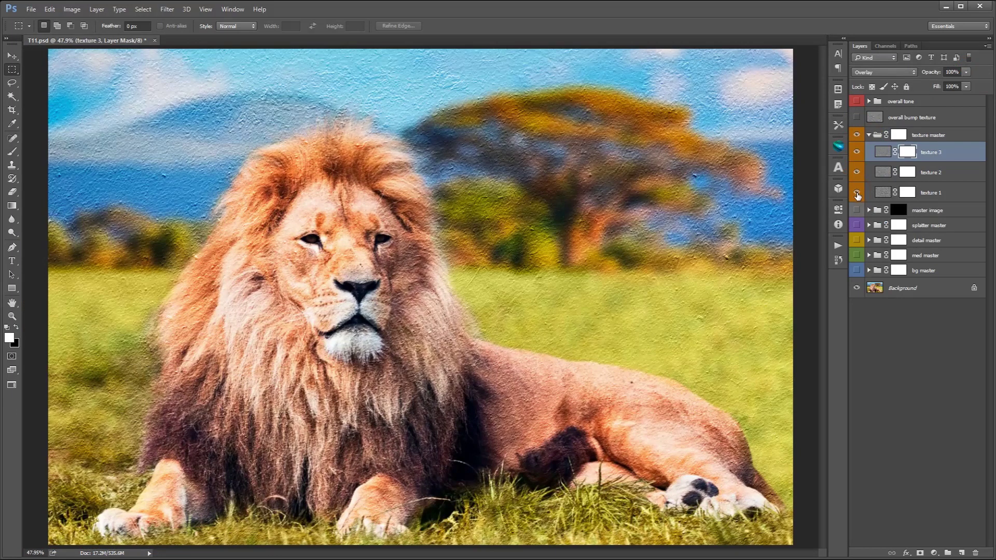
{"action": "left_click", "coordinate": [857, 118]}
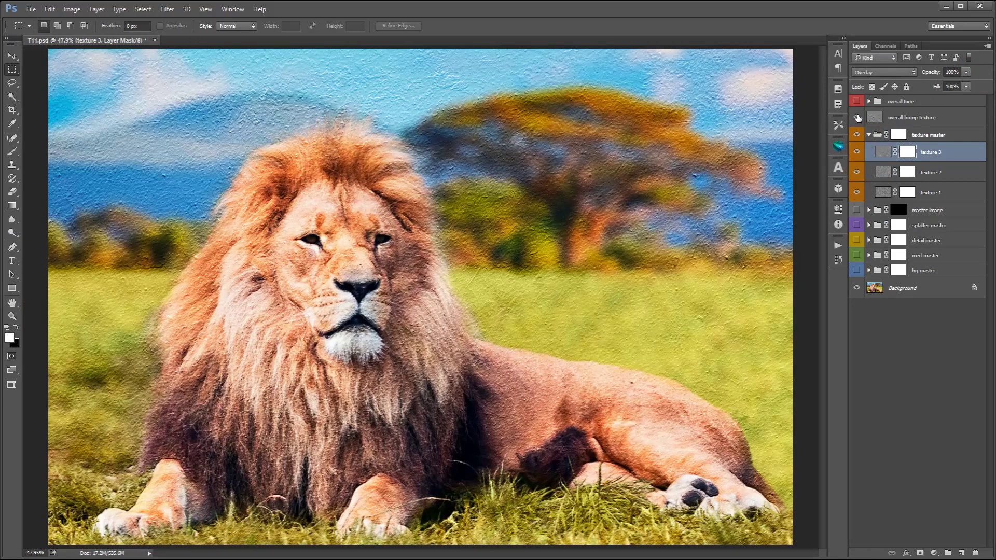
{"action": "left_click", "coordinate": [857, 172]}
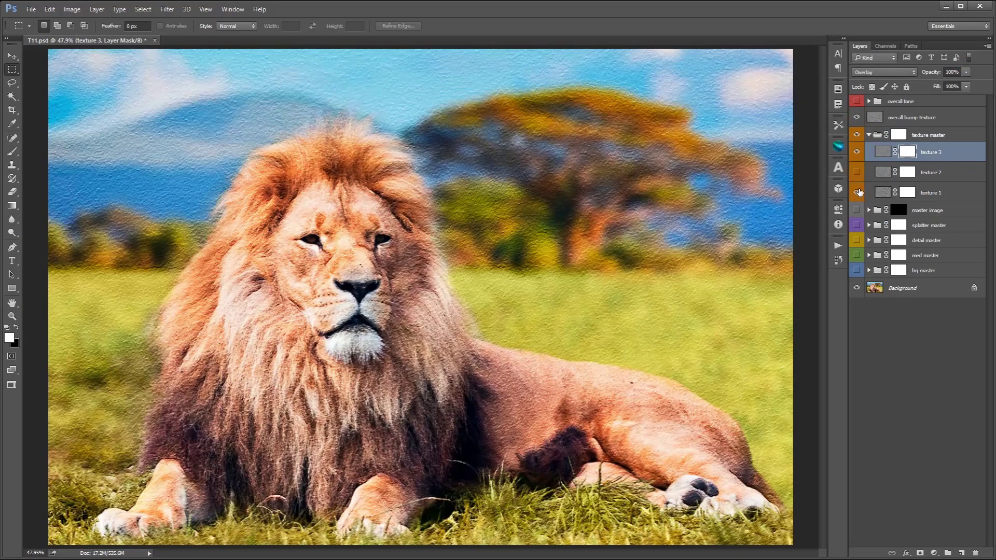
{"action": "left_click", "coordinate": [856, 192]}
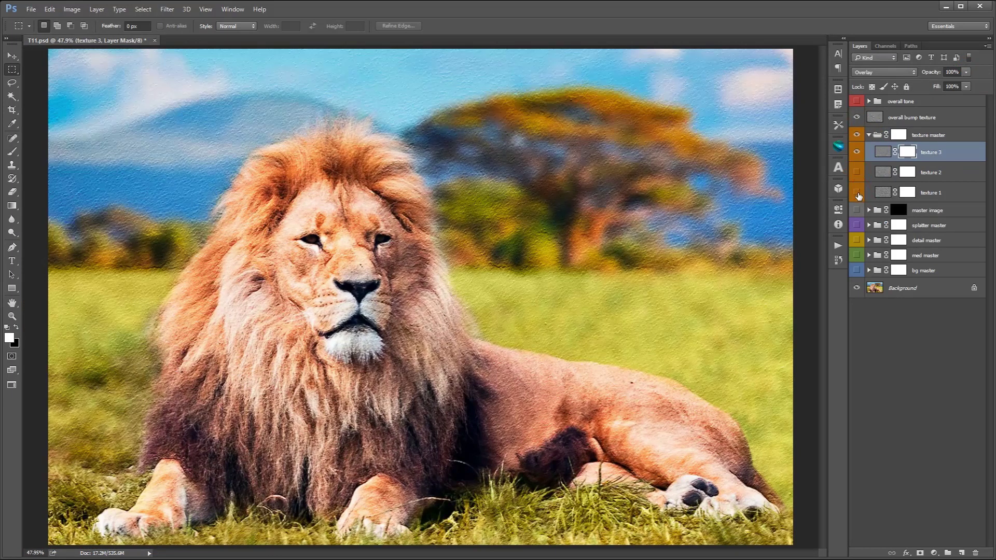
{"action": "left_click", "coordinate": [856, 152]}
{"action": "left_click", "coordinate": [856, 152]}
{"action": "left_click", "coordinate": [868, 135]}
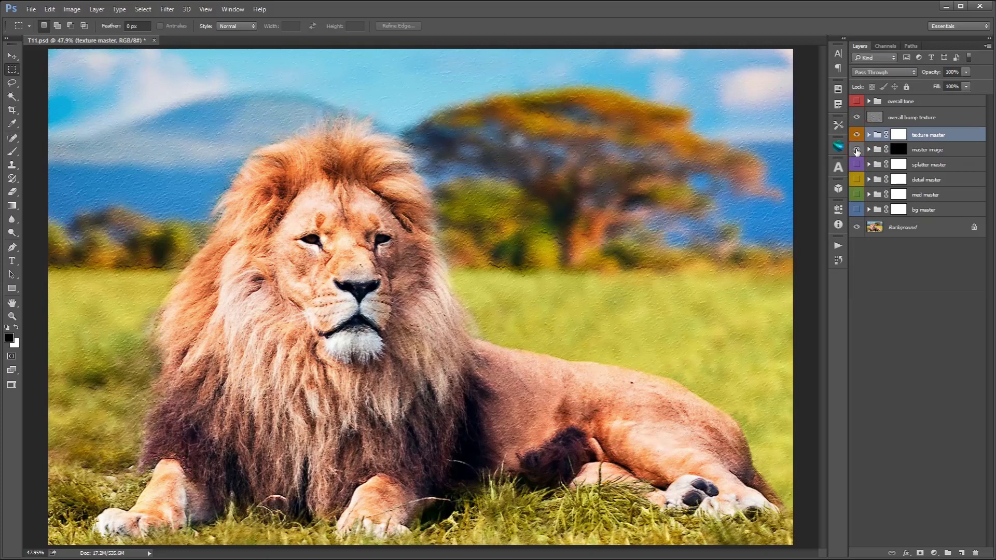
Show the splatter, detail, med and bg master groups and expand splatter master.
{"action": "left_click_drag", "start_coordinate": [854, 166], "coordinate": [856, 210]}
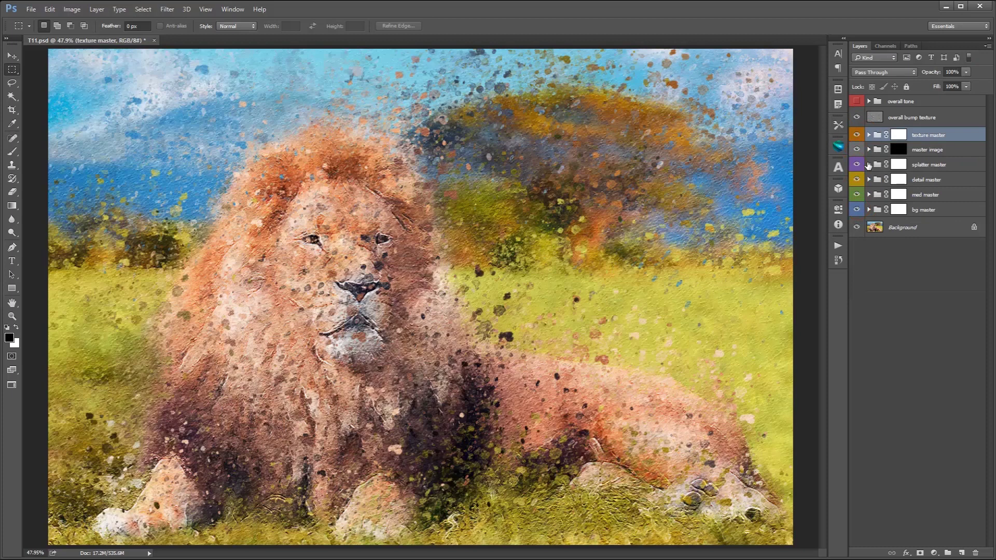
{"action": "left_click", "coordinate": [914, 169]}
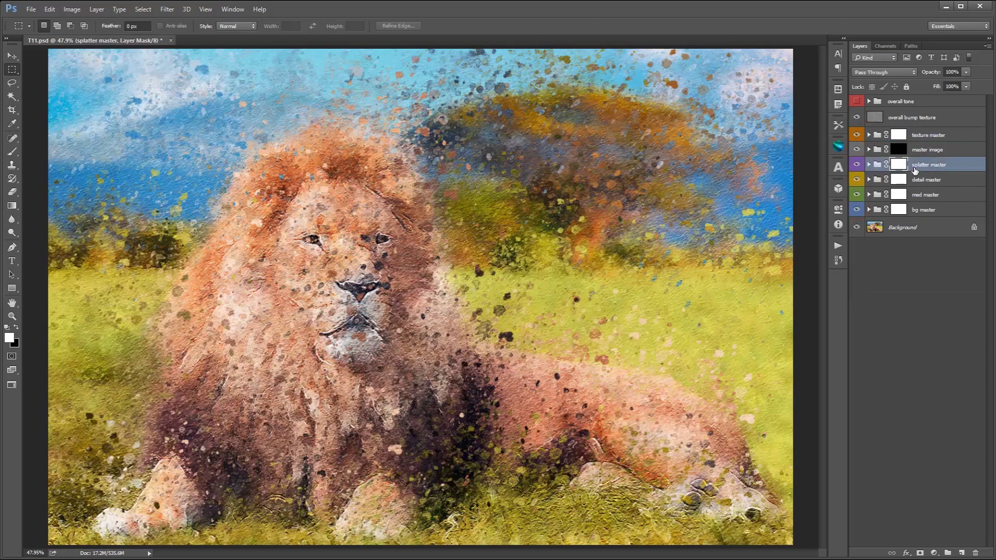
{"action": "left_click", "coordinate": [856, 166]}
{"action": "left_click", "coordinate": [857, 166]}
{"action": "left_click", "coordinate": [868, 165]}
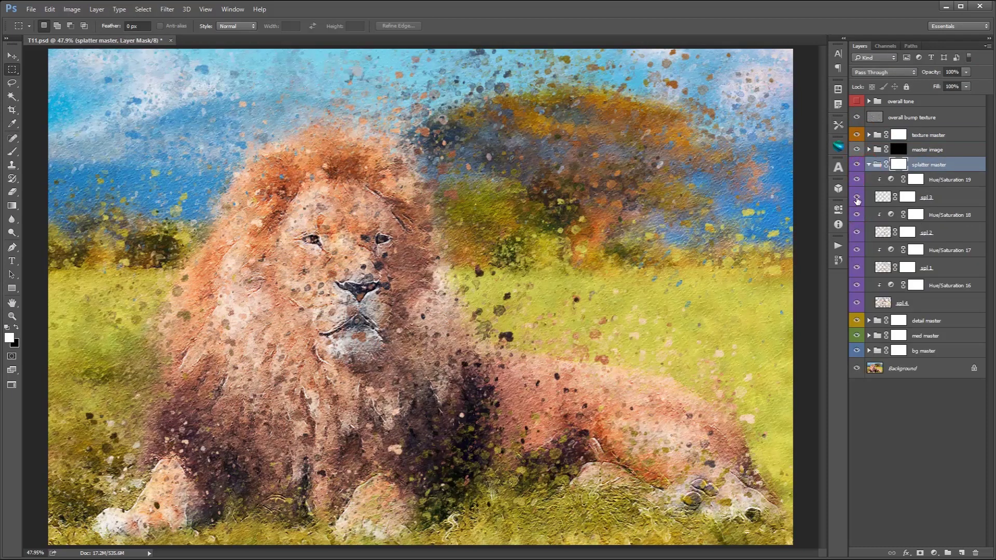
Toggle spl 1, 2 and 4 to compare, then turn on spl 3 so all splatters show.
{"action": "left_click", "coordinate": [856, 232]}
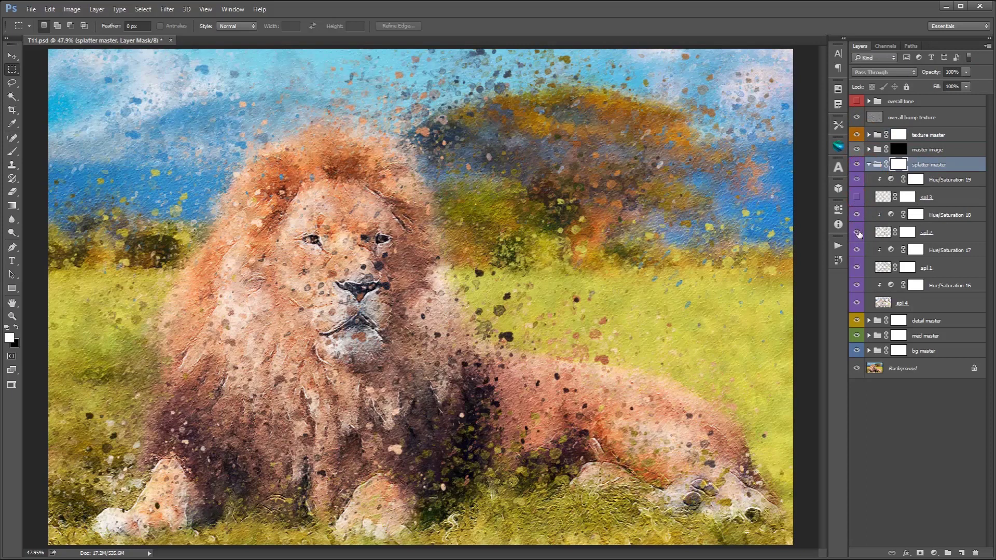
{"action": "left_click", "coordinate": [856, 268]}
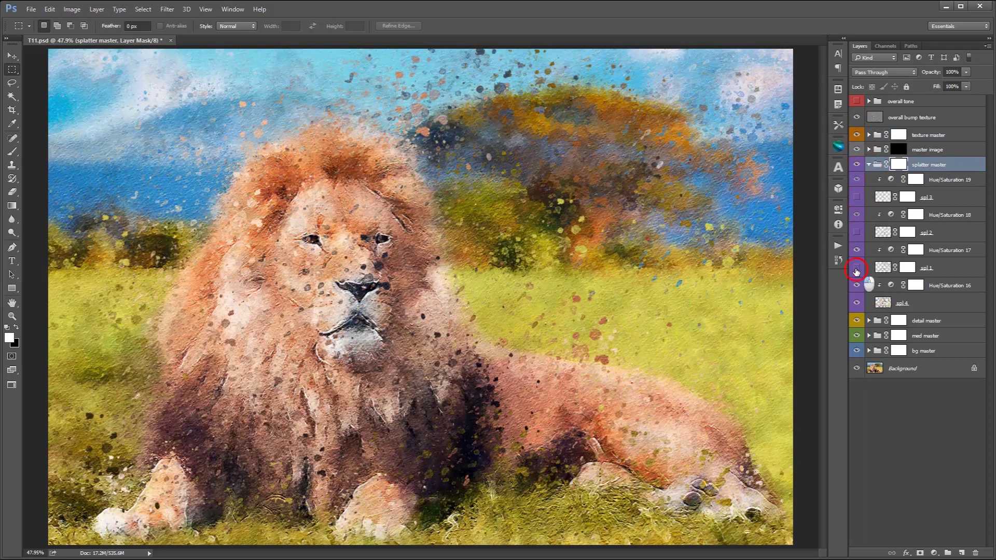
{"action": "left_click", "coordinate": [856, 302]}
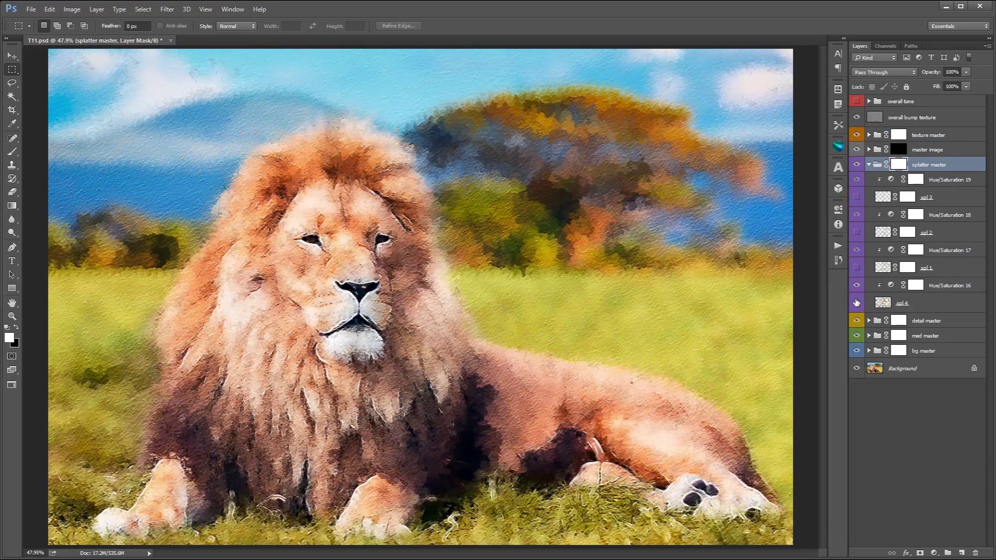
{"action": "left_click", "coordinate": [857, 302]}
{"action": "left_click", "coordinate": [856, 268]}
{"action": "left_click", "coordinate": [856, 232]}
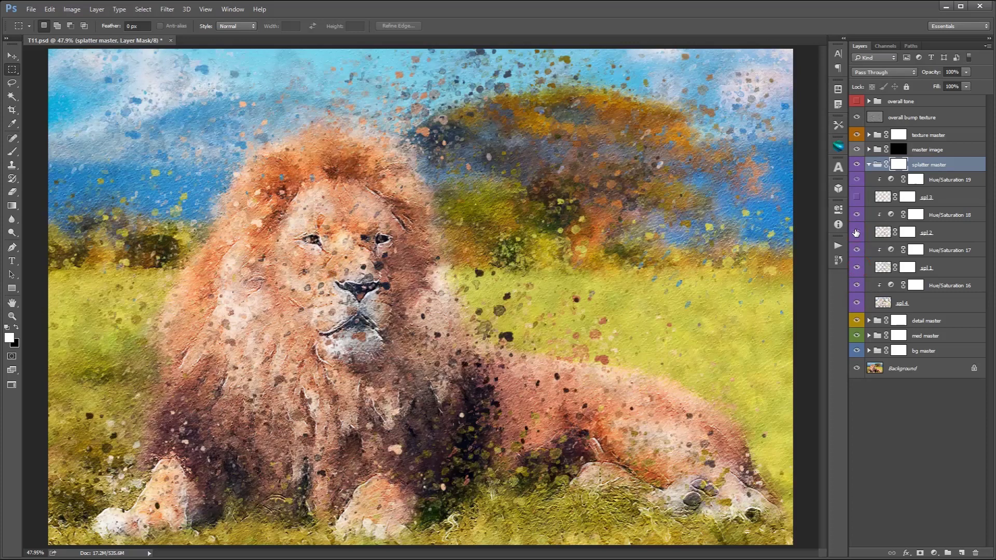
{"action": "left_click", "coordinate": [856, 197]}
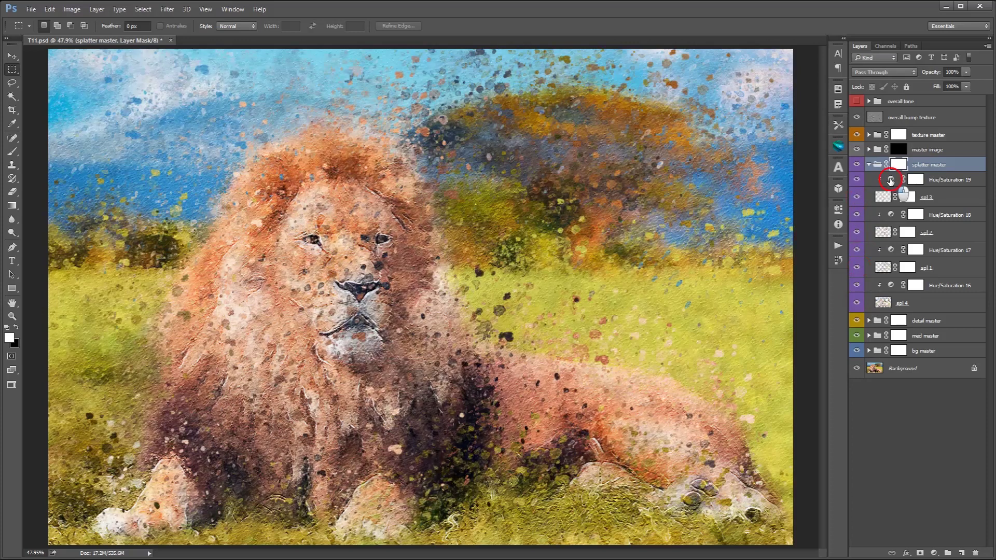
{"action": "double_click", "coordinate": [890, 179]}
Shift Hue/Saturation 19's hue to -9 and Hue/Saturation 18's hue to +24.
{"action": "left_click_drag", "start_coordinate": [749, 270], "coordinate": [744, 270]}
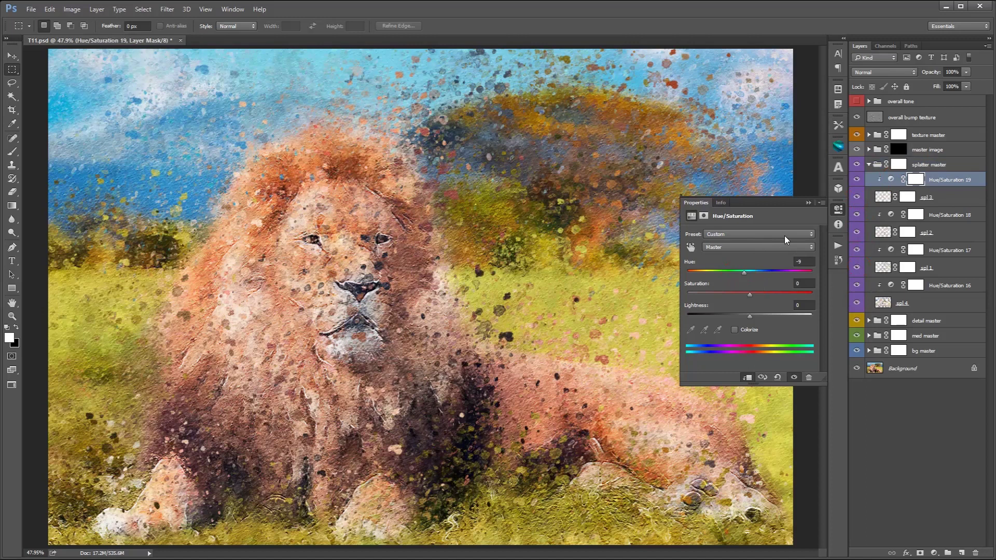
{"action": "left_click", "coordinate": [807, 202]}
{"action": "double_click", "coordinate": [888, 214]}
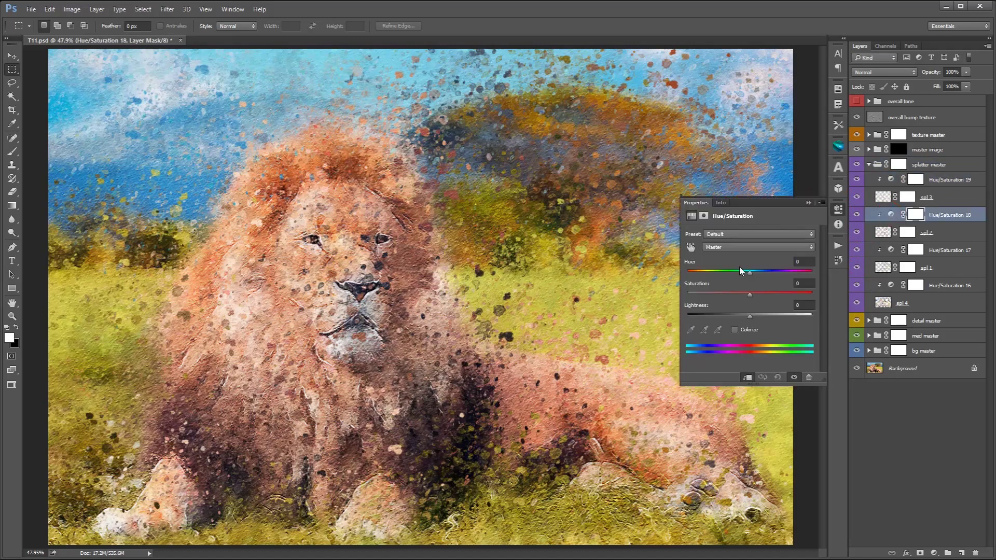
{"action": "mouse_move", "coordinate": [747, 274]}
{"action": "left_mouse_down"}
{"action": "mouse_move", "coordinate": [729, 275]}
{"action": "mouse_move", "coordinate": [765, 273]}
{"action": "left_mouse_up"}
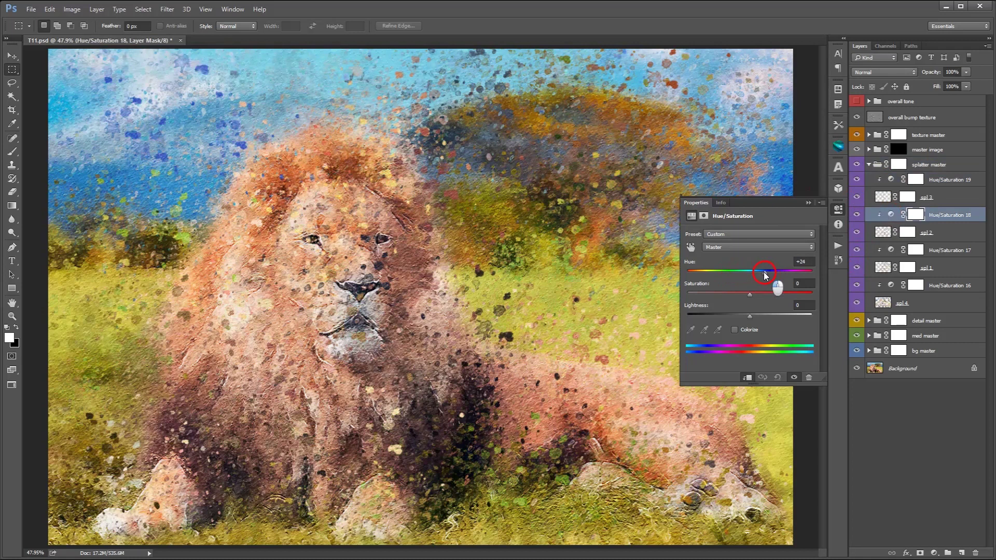
{"action": "left_click", "coordinate": [807, 203]}
{"action": "left_click", "coordinate": [902, 165]}
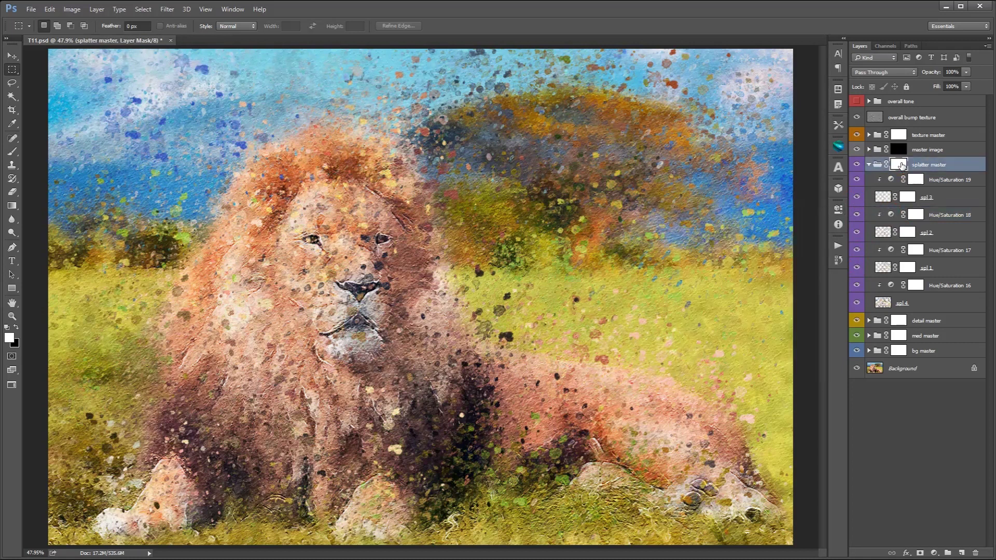
Paint black with a 500 px brush on the splatter master mask over the lion's face.
{"action": "key", "text": "b"}
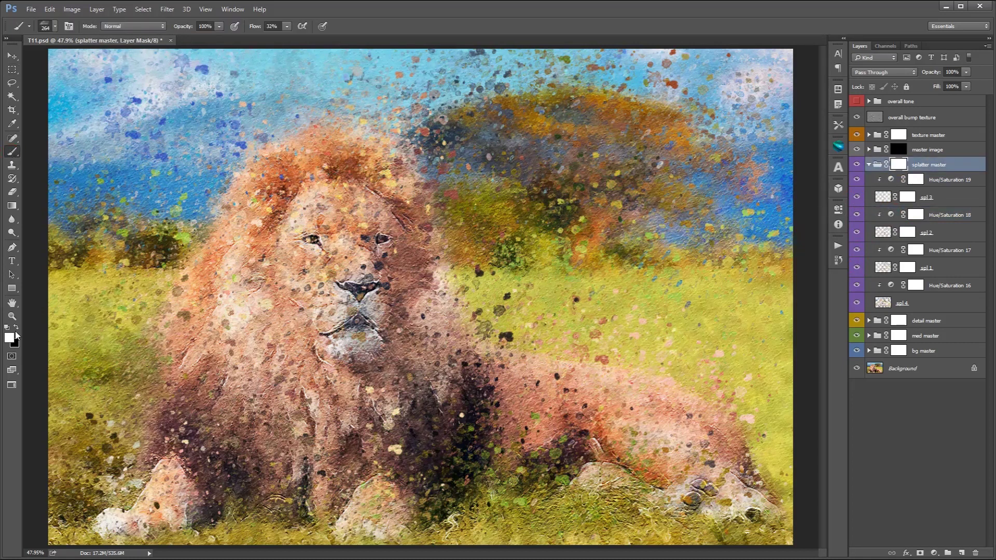
{"action": "left_click", "coordinate": [16, 327]}
{"action": "right_click", "coordinate": [317, 250]}
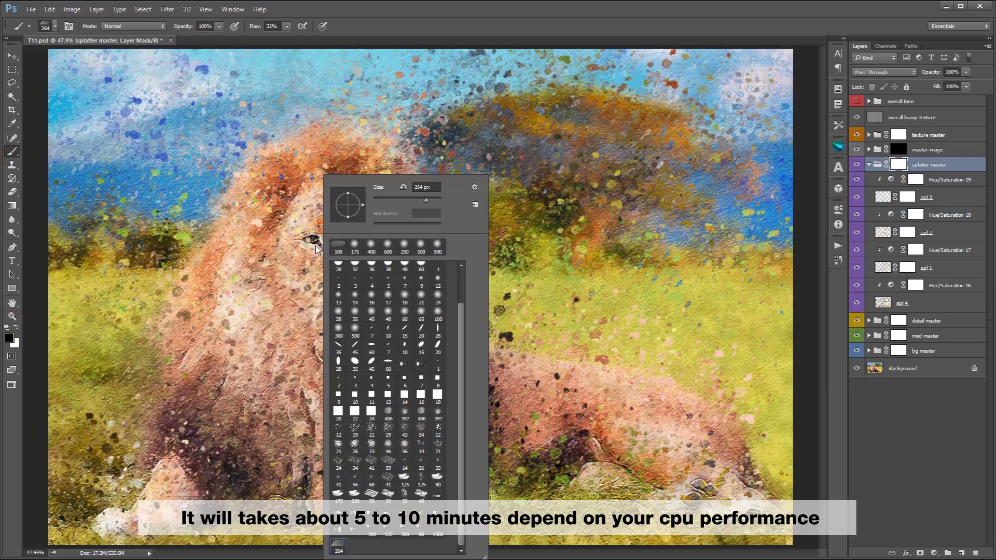
{"action": "left_click", "coordinate": [438, 244]}
{"action": "key", "text": "Return"}
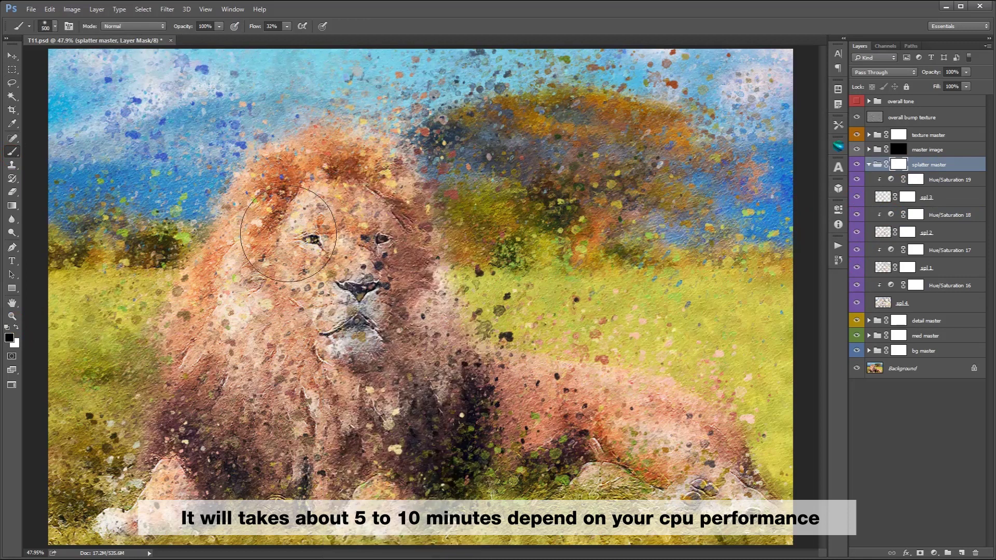
{"action": "mouse_move", "coordinate": [308, 250]}
{"action": "left_mouse_down"}
{"action": "mouse_move", "coordinate": [362, 345]}
{"action": "mouse_move", "coordinate": [364, 423]}
{"action": "mouse_move", "coordinate": [321, 340]}
{"action": "mouse_move", "coordinate": [465, 425]}
{"action": "left_mouse_up"}
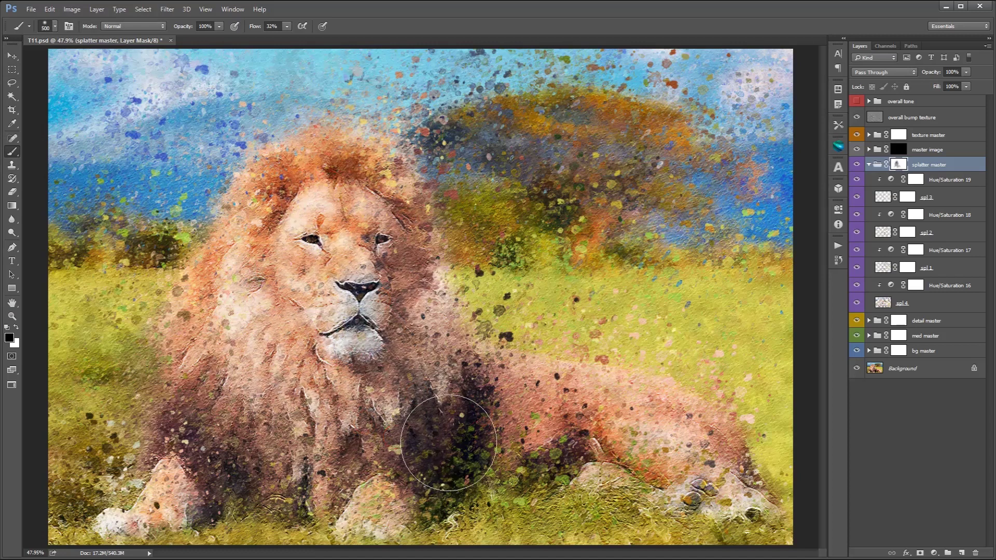
{"action": "left_click", "coordinate": [881, 151]}
{"action": "left_click", "coordinate": [869, 149]}
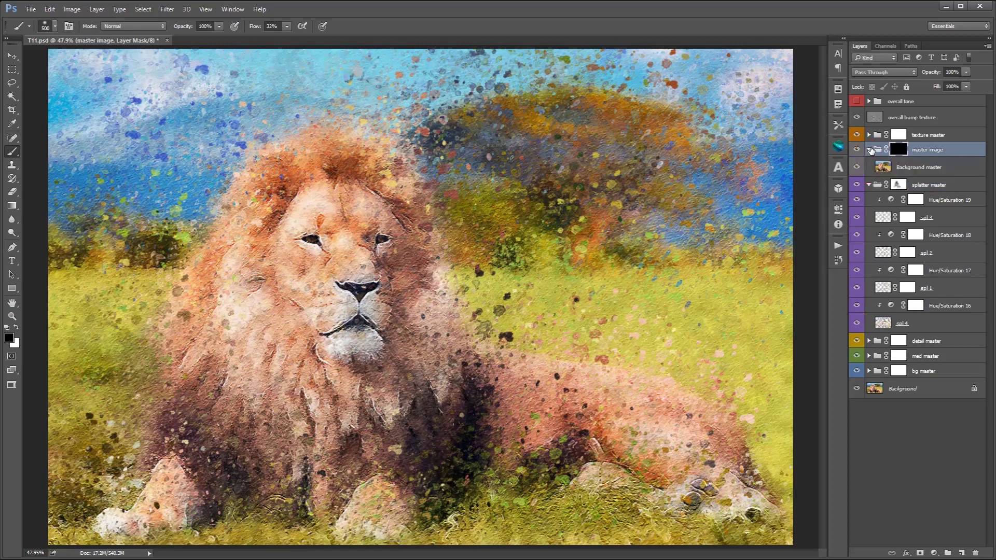
Paint white on the master image mask to restore detail on the face, nose and upper mane.
{"action": "left_click", "coordinate": [899, 151], "text": "shift"}
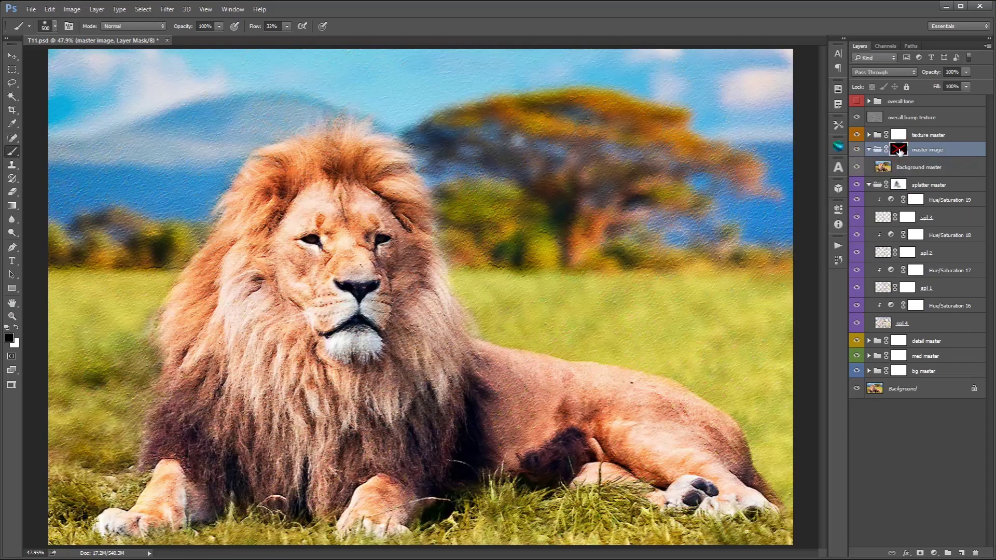
{"action": "left_click", "coordinate": [898, 150], "text": "shift"}
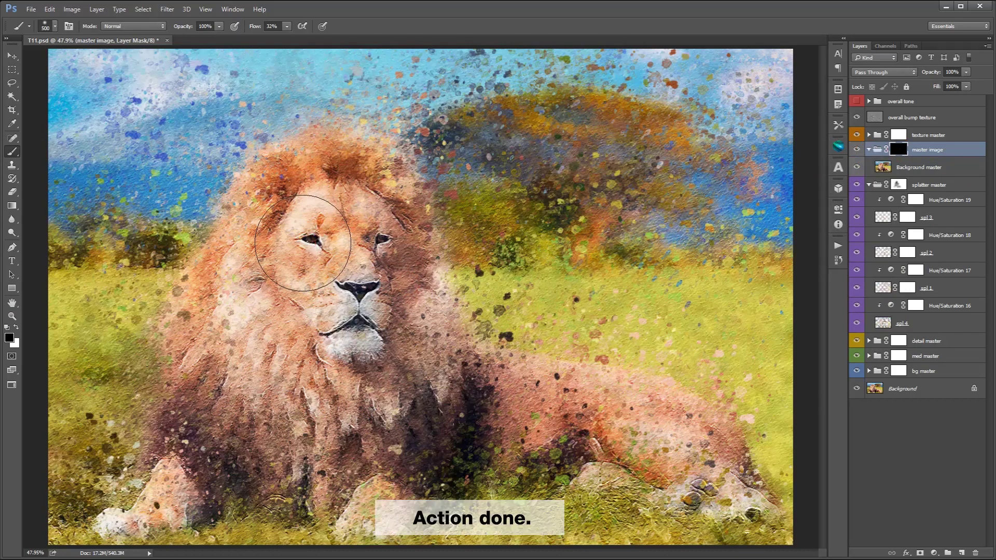
{"action": "left_click", "coordinate": [17, 327]}
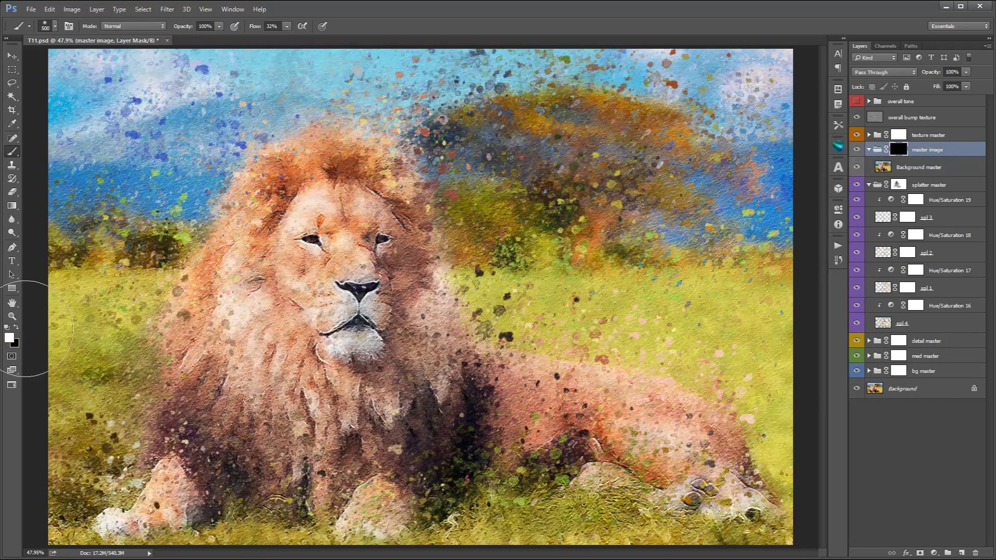
{"action": "left_click_drag", "start_coordinate": [327, 217], "coordinate": [365, 308]}
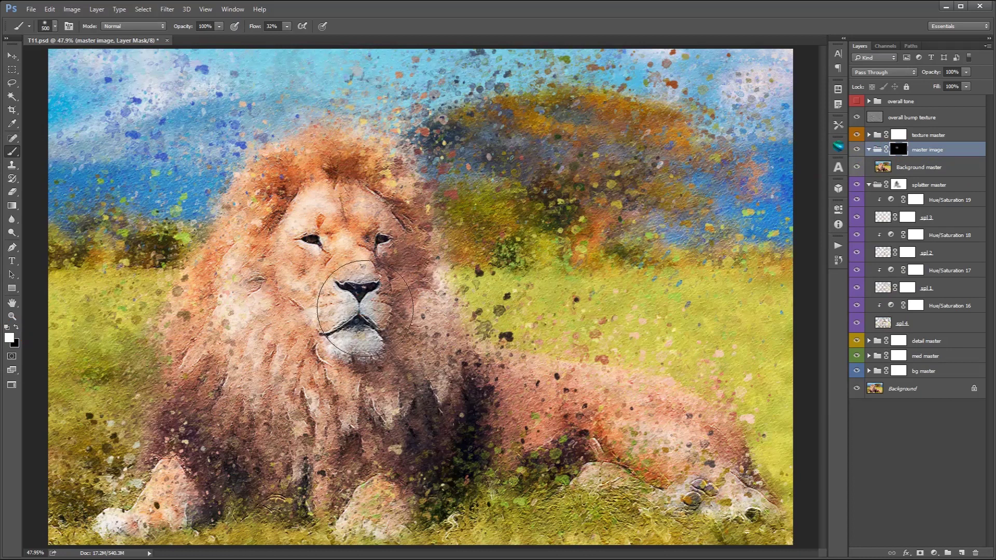
{"action": "left_click_drag", "start_coordinate": [365, 308], "coordinate": [269, 393]}
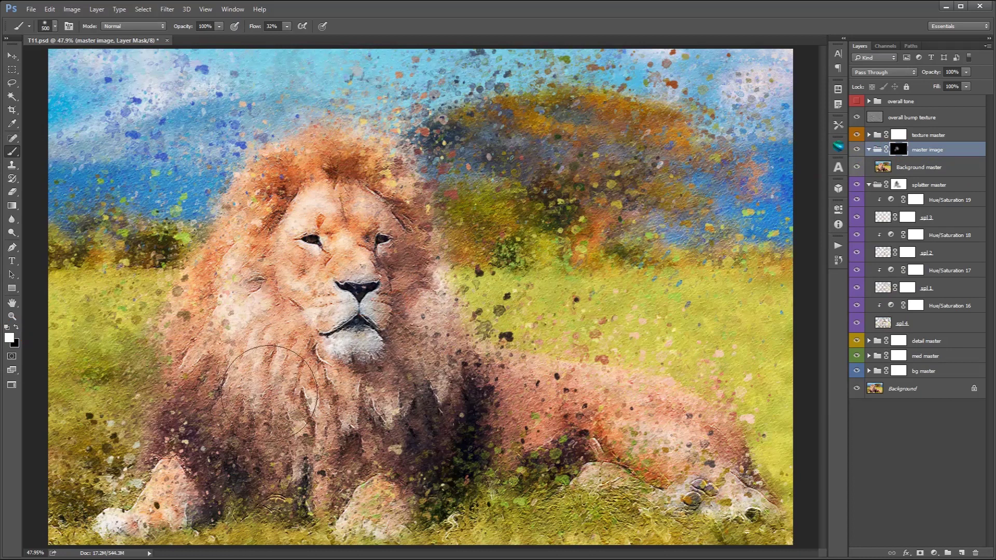
{"action": "left_click", "coordinate": [12, 69]}
{"action": "key", "text": "ctrl+minus"}
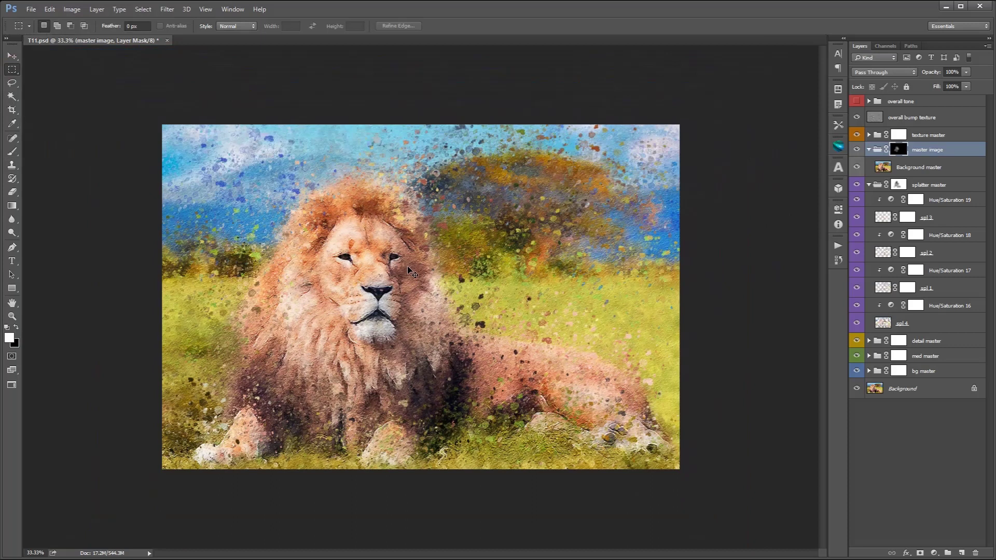
{"action": "key", "text": "ctrl+plus"}
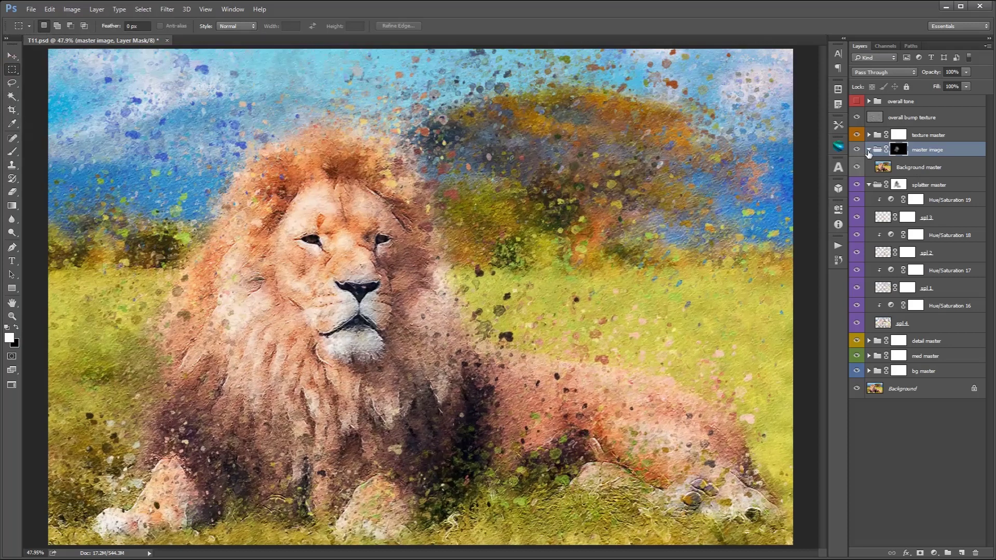
{"action": "left_click", "coordinate": [868, 150]}
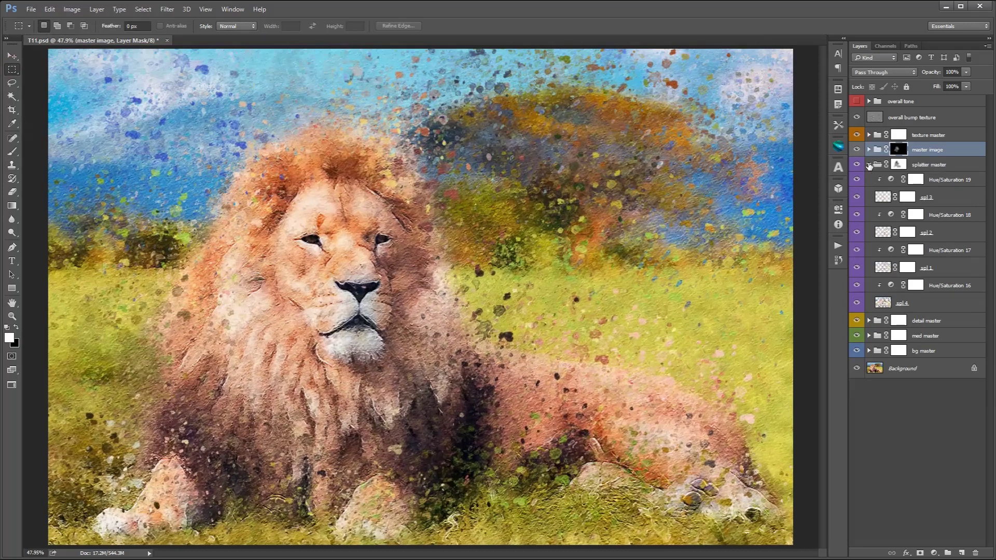
{"action": "left_click", "coordinate": [856, 322]}
Hide the splatter master group and expand the detail master group.
{"action": "left_click", "coordinate": [857, 337]}
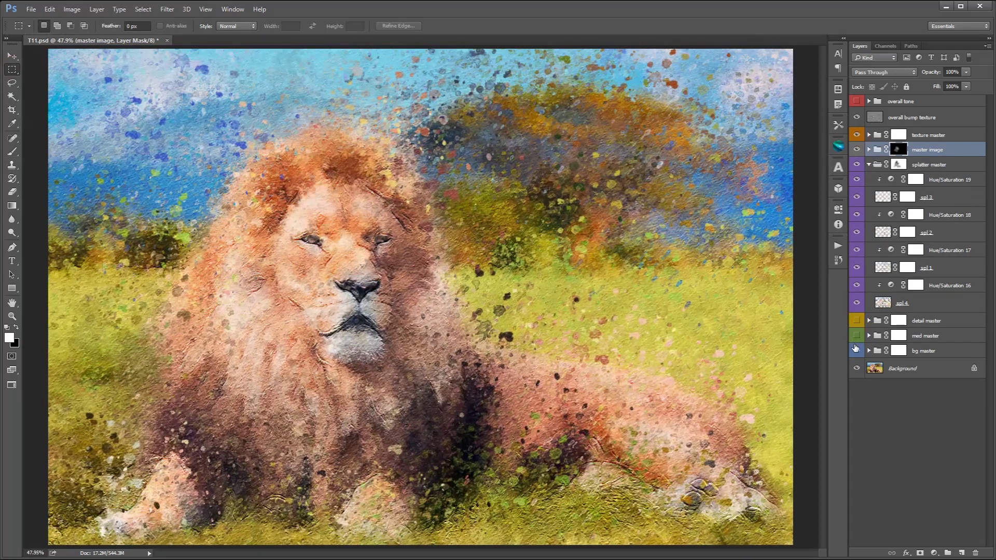
{"action": "left_click", "coordinate": [869, 164]}
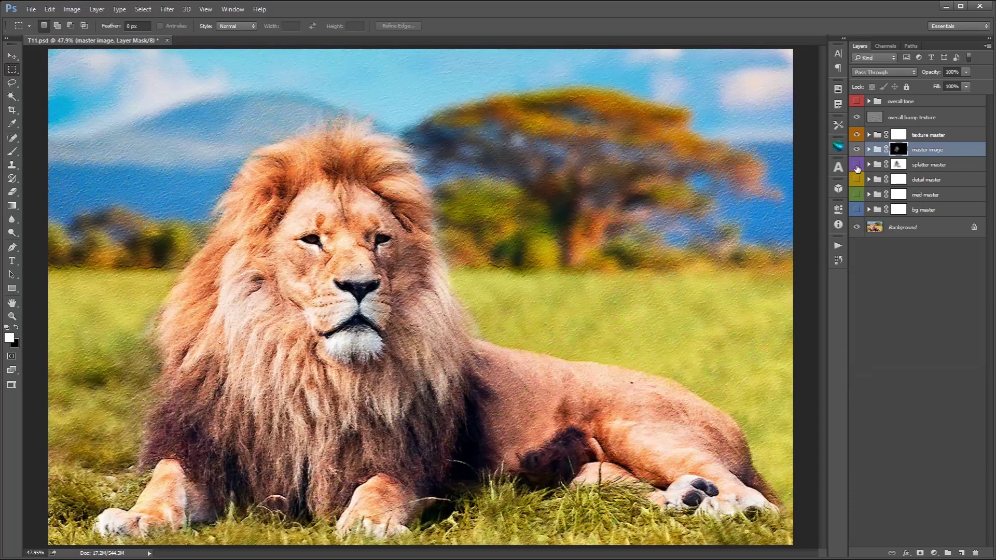
{"action": "left_click", "coordinate": [857, 165]}
{"action": "left_click", "coordinate": [856, 179]}
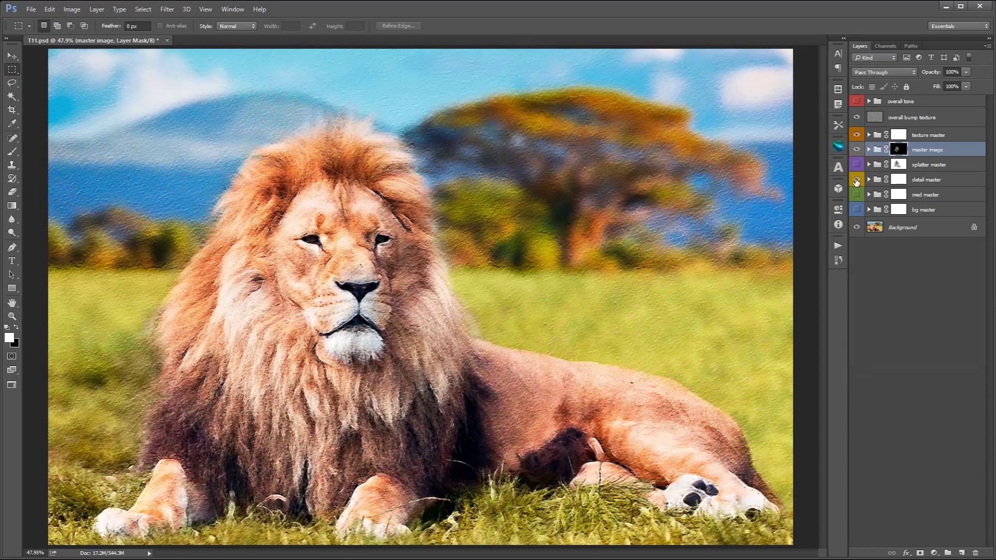
{"action": "left_click", "coordinate": [869, 180]}
Show detail 4's effect list, including Inner Glow, and select the detail 4 layer.
{"action": "left_click", "coordinate": [857, 212]}
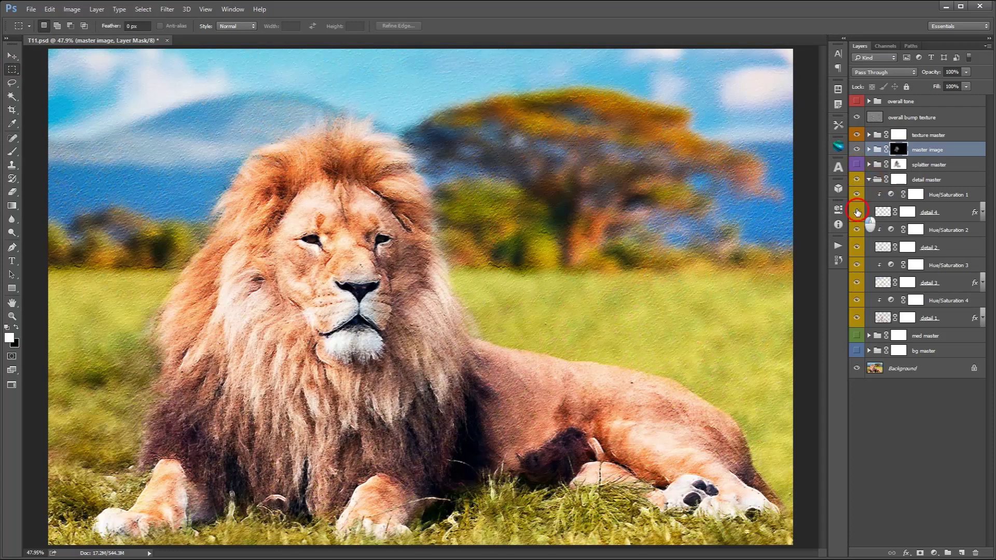
{"action": "left_click", "coordinate": [857, 212]}
{"action": "left_click", "coordinate": [982, 212]}
{"action": "left_click", "coordinate": [885, 228]}
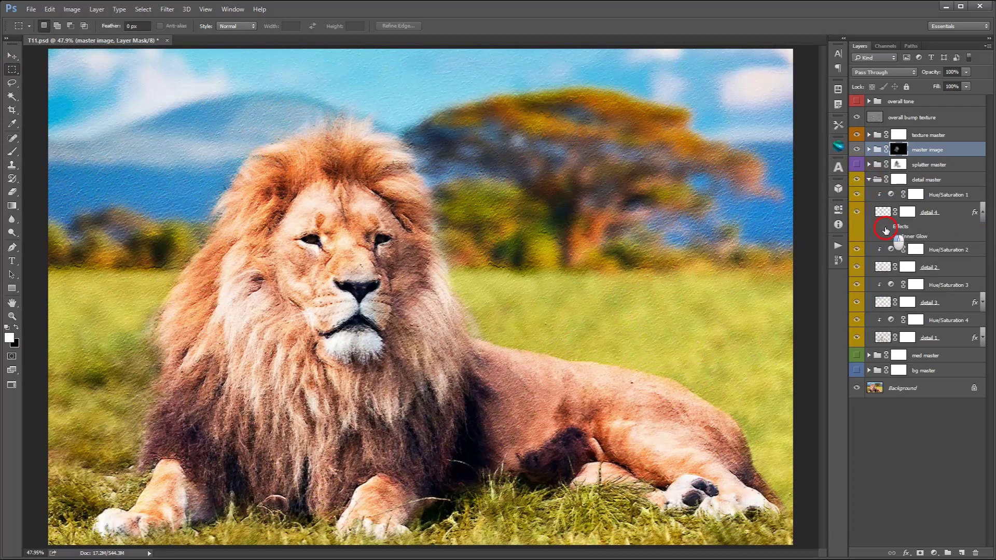
{"action": "left_click", "coordinate": [915, 241]}
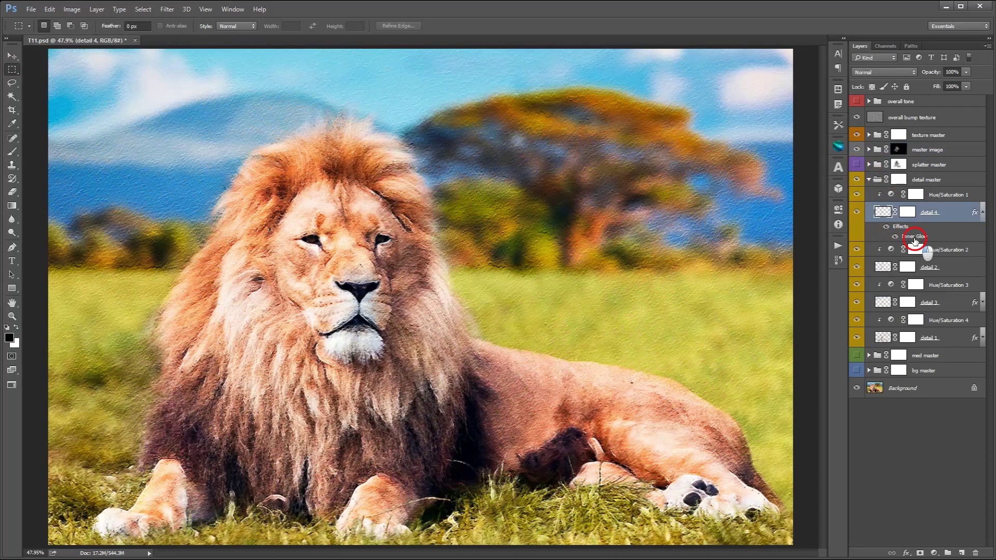
{"action": "double_click", "coordinate": [914, 240]}
{"action": "left_click_drag", "start_coordinate": [441, 5], "coordinate": [716, 150]}
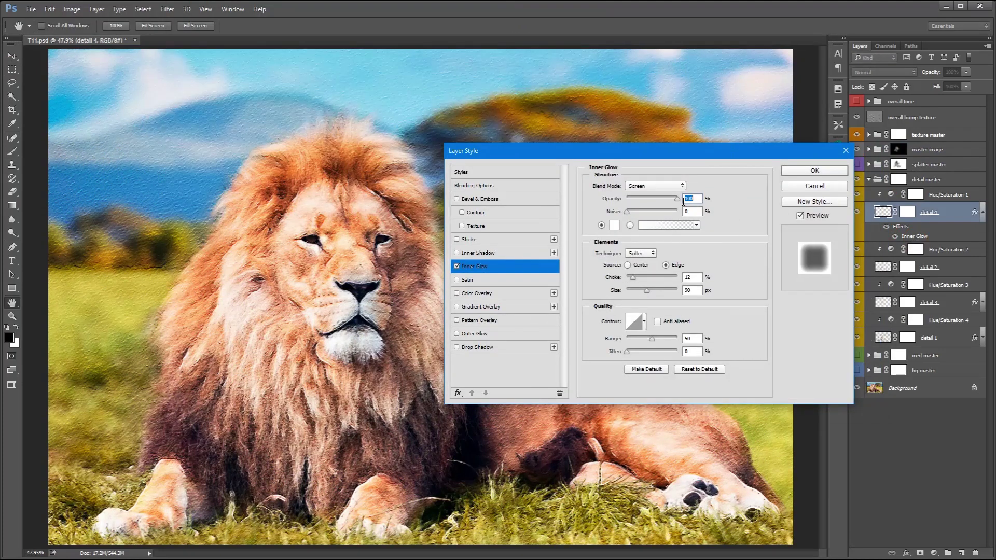
{"action": "left_click_drag", "start_coordinate": [651, 288], "coordinate": [635, 291]}
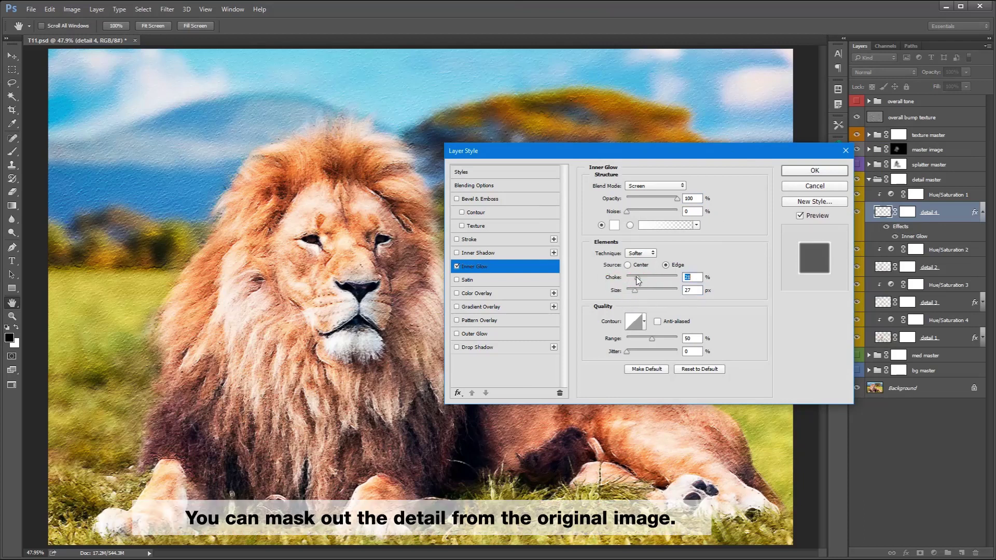
{"action": "left_click_drag", "start_coordinate": [636, 276], "coordinate": [629, 277]}
{"action": "left_click", "coordinate": [457, 200]}
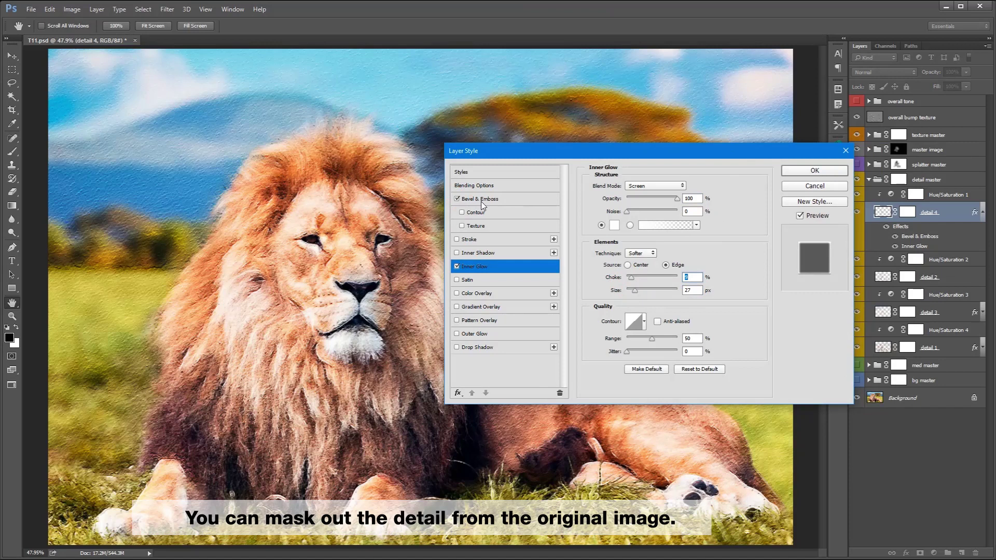
{"action": "left_click", "coordinate": [481, 199]}
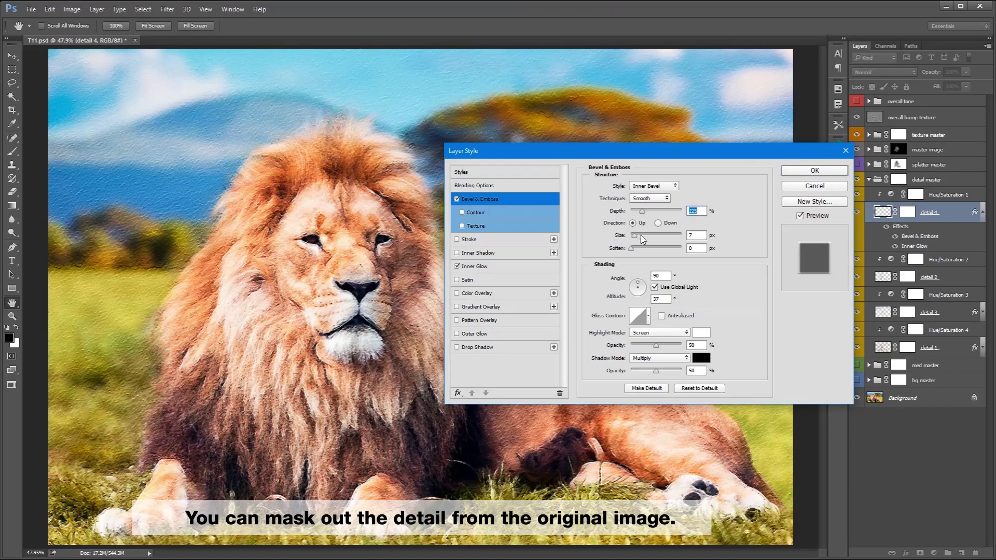
{"action": "left_click_drag", "start_coordinate": [634, 236], "coordinate": [645, 237]}
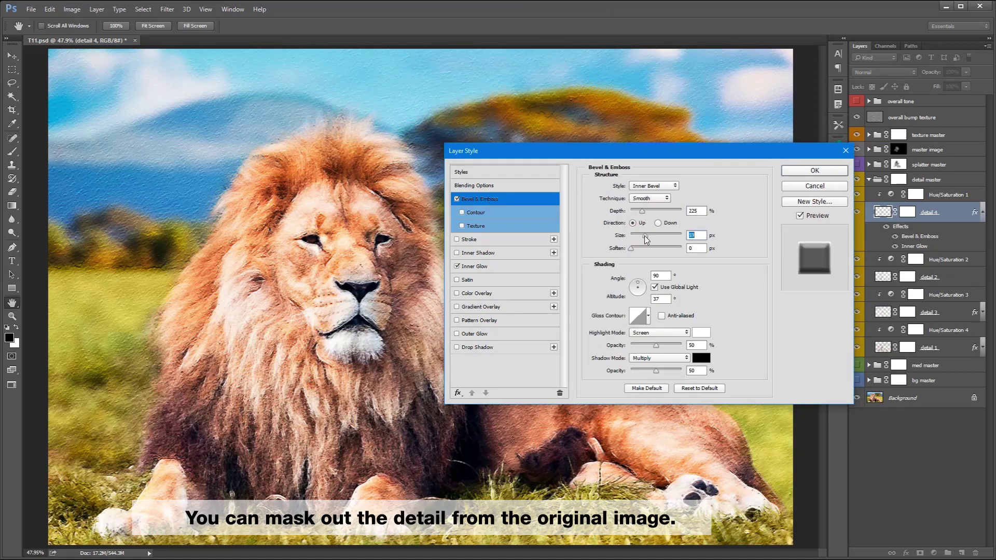
{"action": "mouse_move", "coordinate": [656, 345]}
{"action": "left_mouse_down"}
{"action": "mouse_move", "coordinate": [681, 345]}
{"action": "mouse_move", "coordinate": [663, 371]}
{"action": "left_mouse_up"}
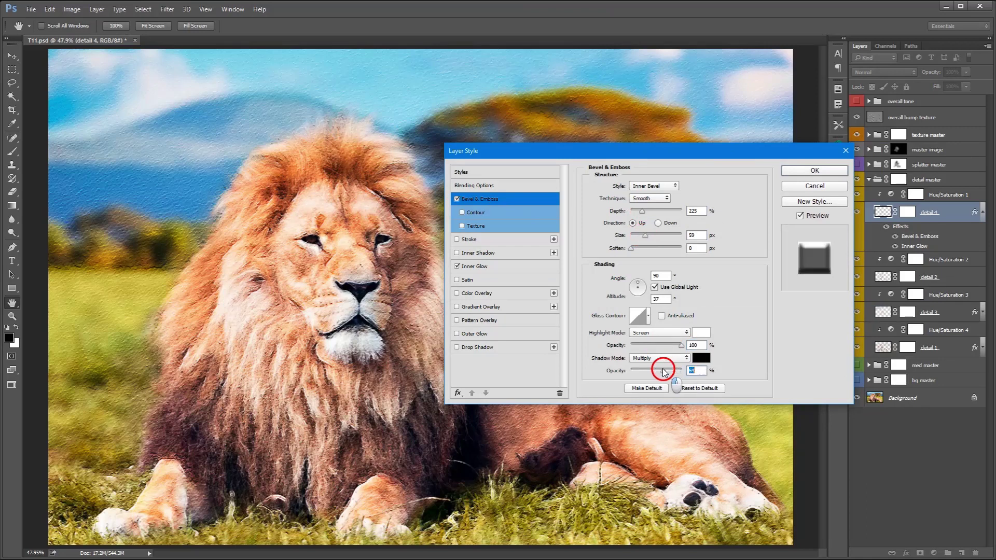
Discard detail 4's style changes, then expand and select detail 3's effects.
{"action": "left_click", "coordinate": [815, 185]}
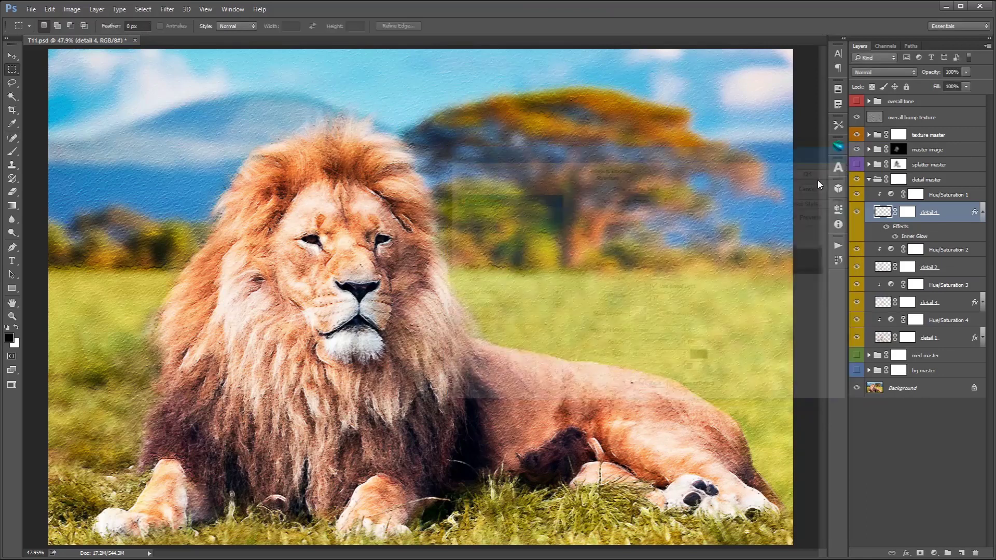
{"action": "left_click", "coordinate": [981, 303]}
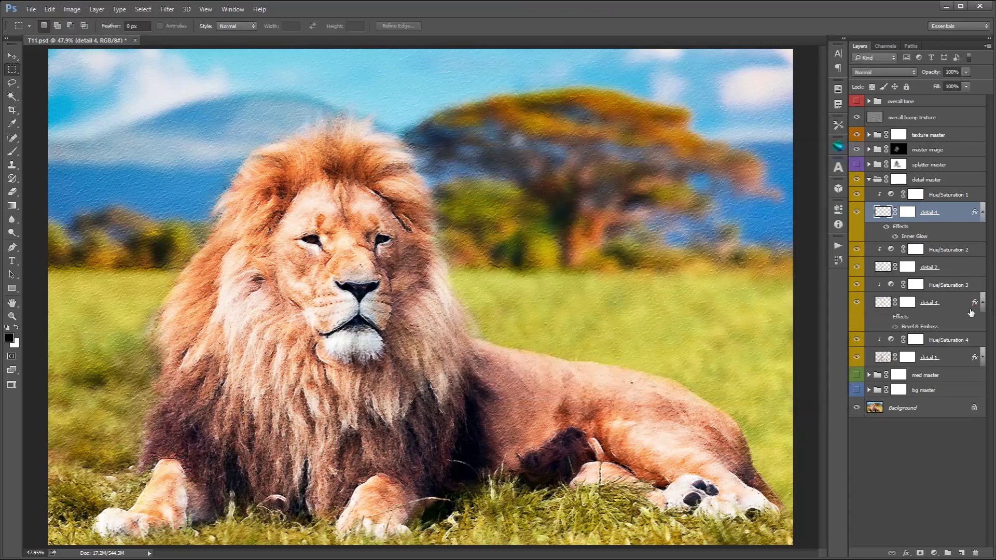
{"action": "left_click", "coordinate": [886, 317]}
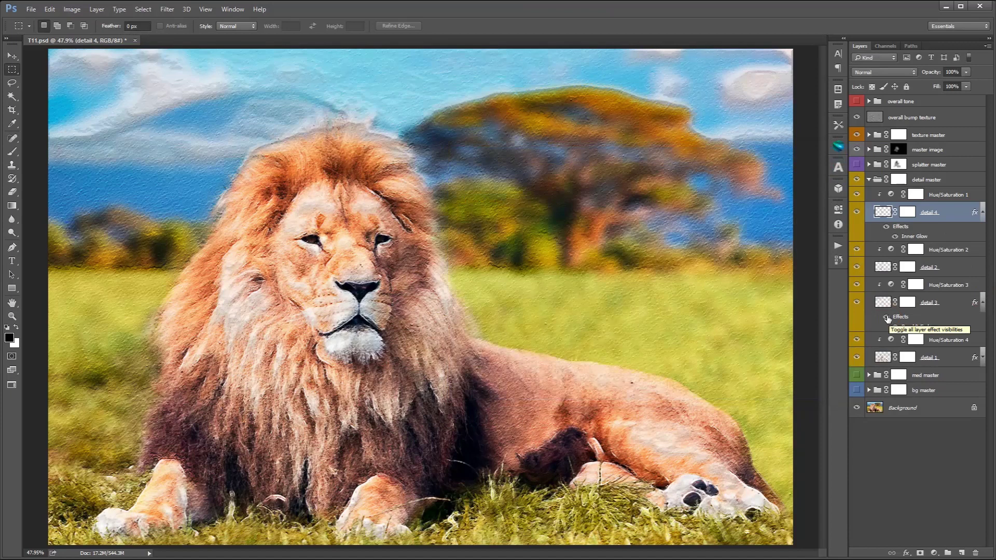
{"action": "left_click", "coordinate": [886, 317]}
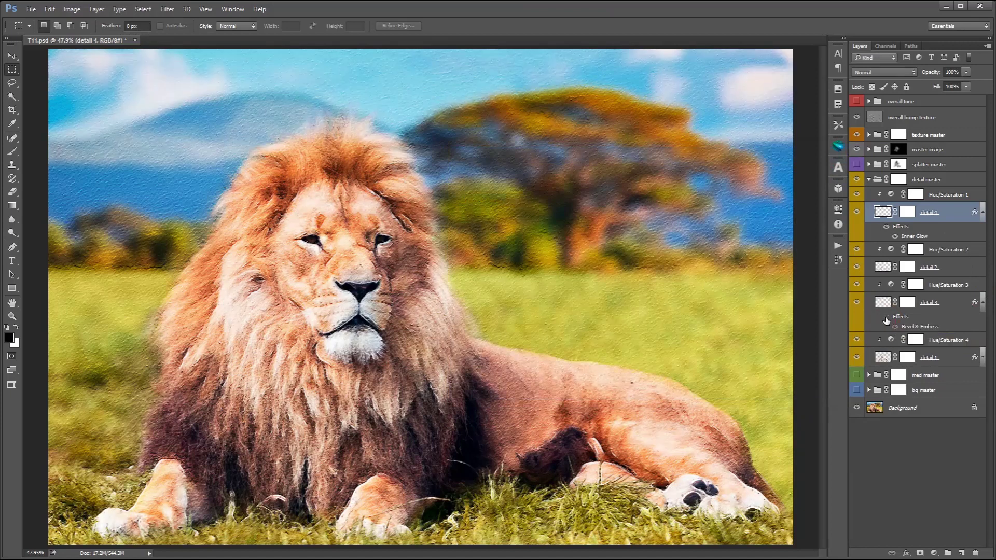
{"action": "left_click", "coordinate": [909, 327]}
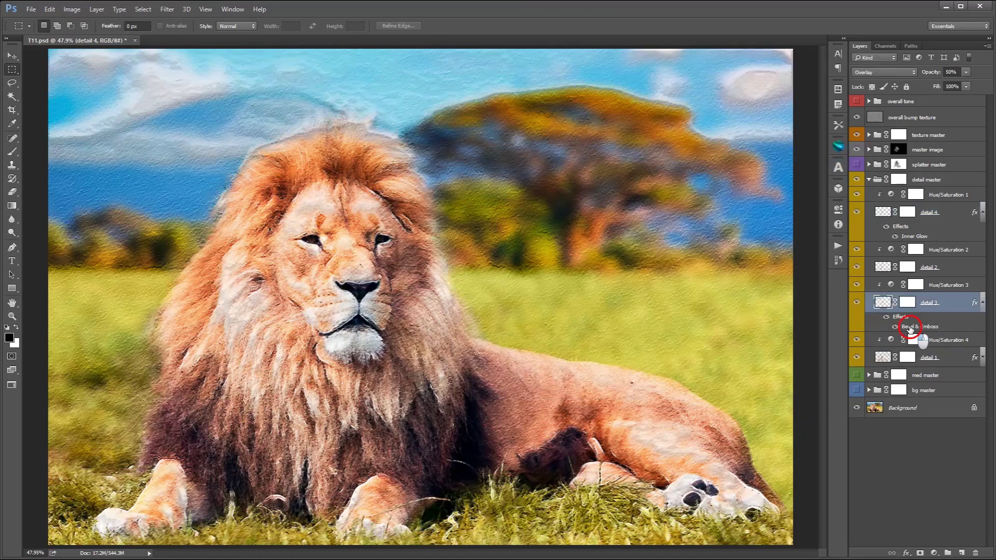
Lower detail 3's Bevel & Emboss to Depth 164% and Size 4 px.
{"action": "double_click", "coordinate": [910, 328]}
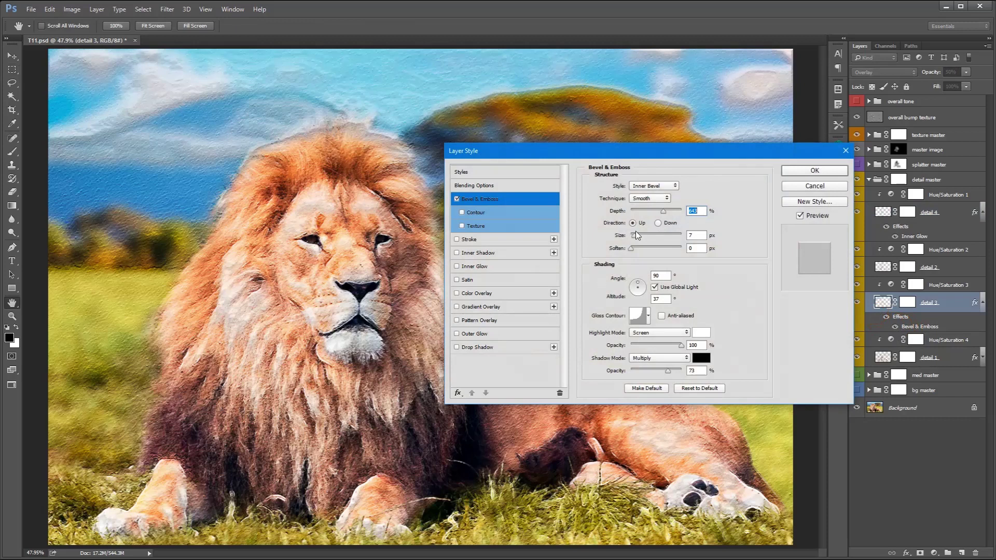
{"action": "mouse_move", "coordinate": [634, 236]}
{"action": "left_mouse_down"}
{"action": "mouse_move", "coordinate": [638, 210]}
{"action": "mouse_move", "coordinate": [633, 235]}
{"action": "left_mouse_up"}
{"action": "left_click", "coordinate": [650, 210]}
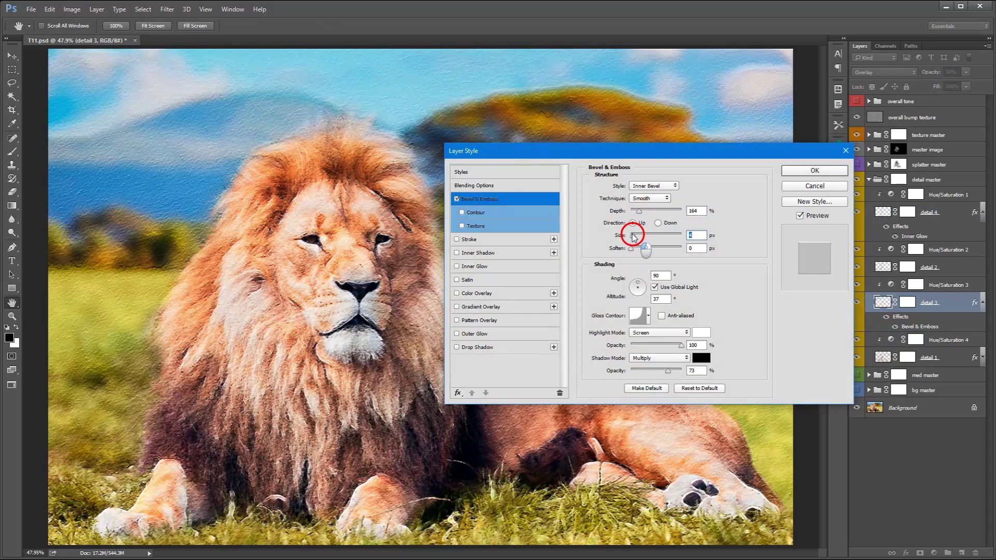
{"action": "mouse_move", "coordinate": [668, 370]}
{"action": "left_mouse_down"}
{"action": "mouse_move", "coordinate": [683, 371]}
{"action": "mouse_move", "coordinate": [633, 345]}
{"action": "mouse_move", "coordinate": [681, 345]}
{"action": "mouse_move", "coordinate": [671, 370]}
{"action": "left_mouse_up"}
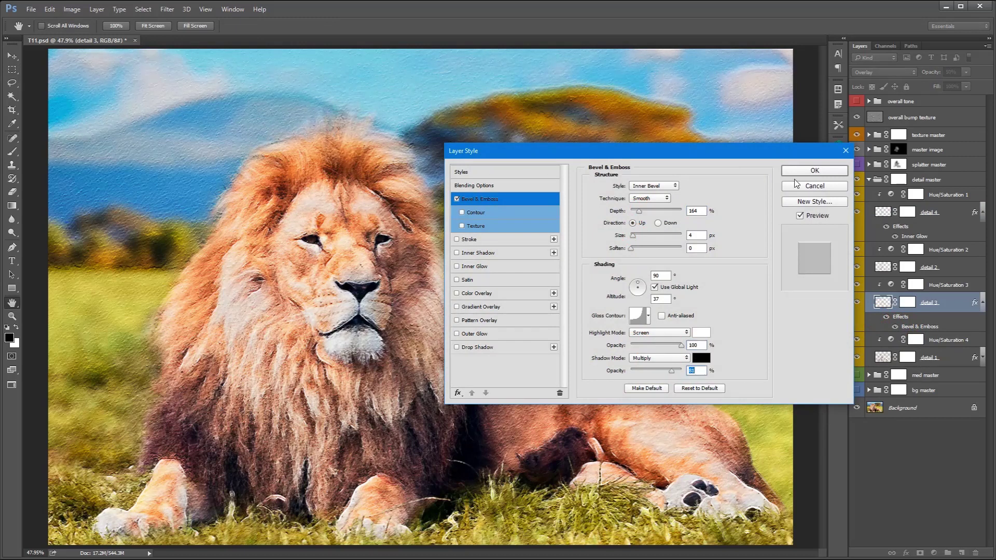
{"action": "left_click", "coordinate": [815, 171]}
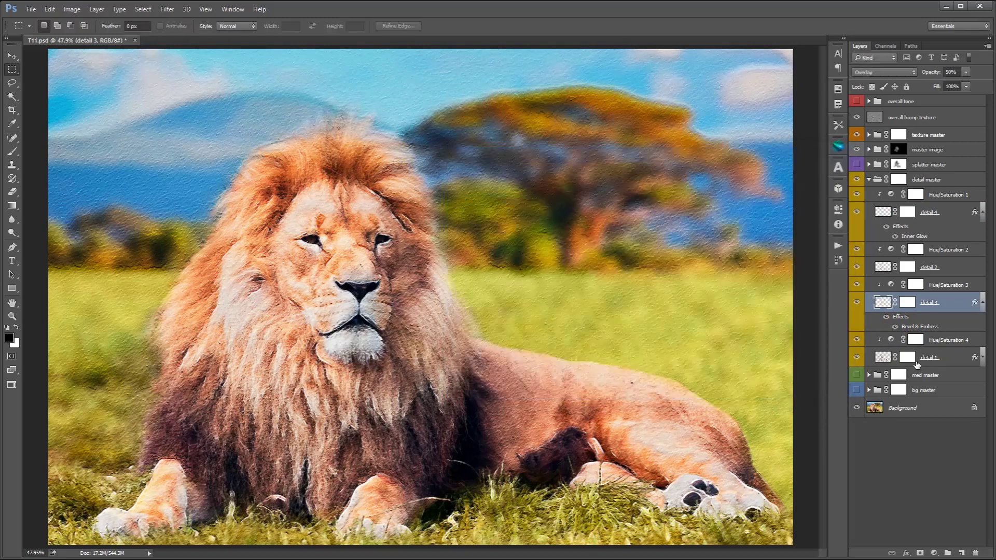
Tune detail 1's Bevel & Emboss to 123% depth, 4 px size and lower shadow opacity.
{"action": "left_click", "coordinate": [982, 352]}
{"action": "left_click", "coordinate": [886, 372]}
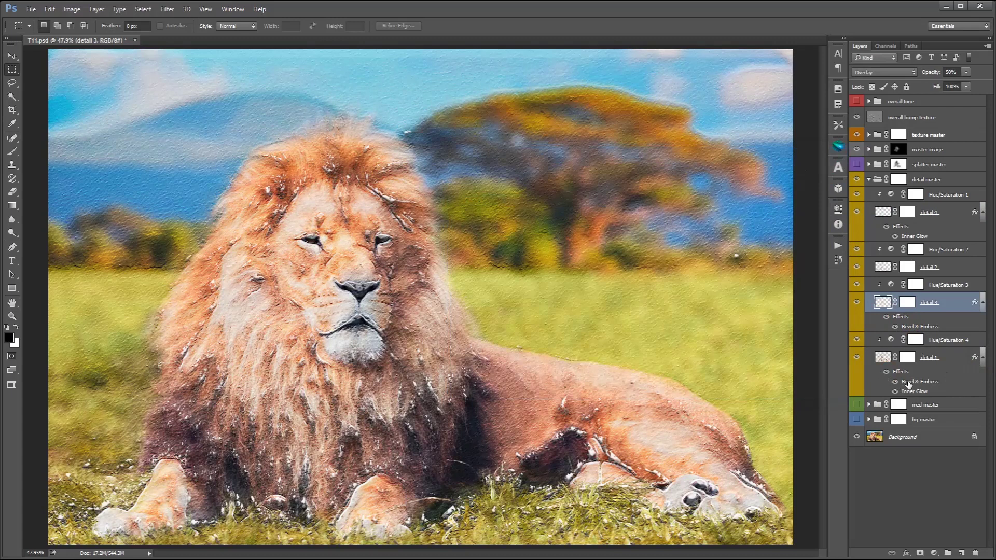
{"action": "left_click", "coordinate": [900, 383]}
{"action": "double_click", "coordinate": [903, 385]}
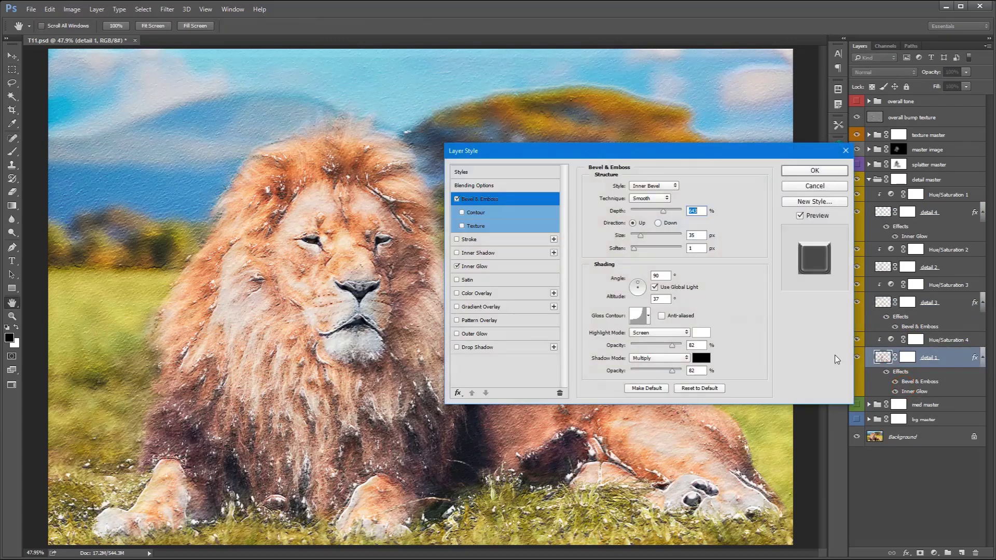
{"action": "left_click", "coordinate": [649, 210]}
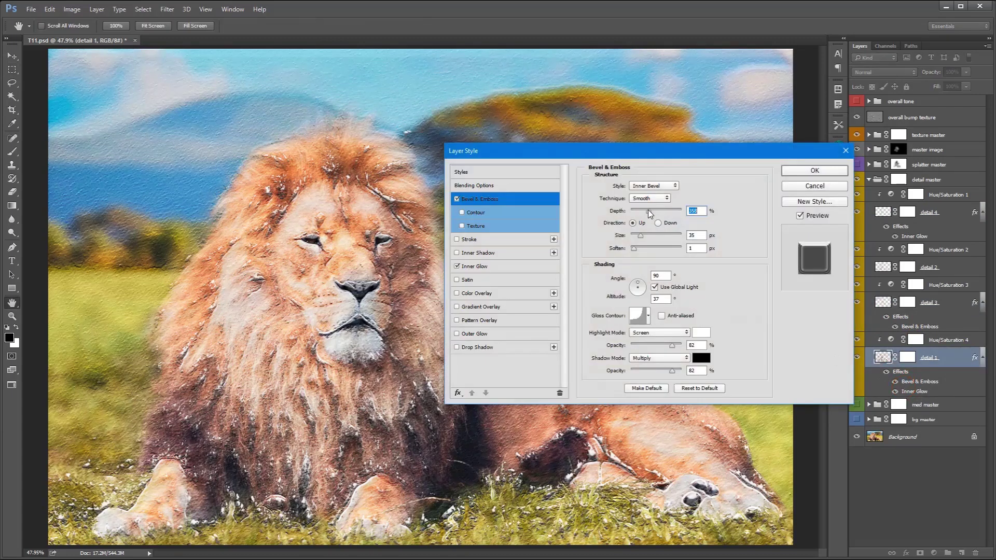
{"action": "left_click", "coordinate": [636, 236]}
{"action": "left_click_drag", "start_coordinate": [637, 240], "coordinate": [633, 240]}
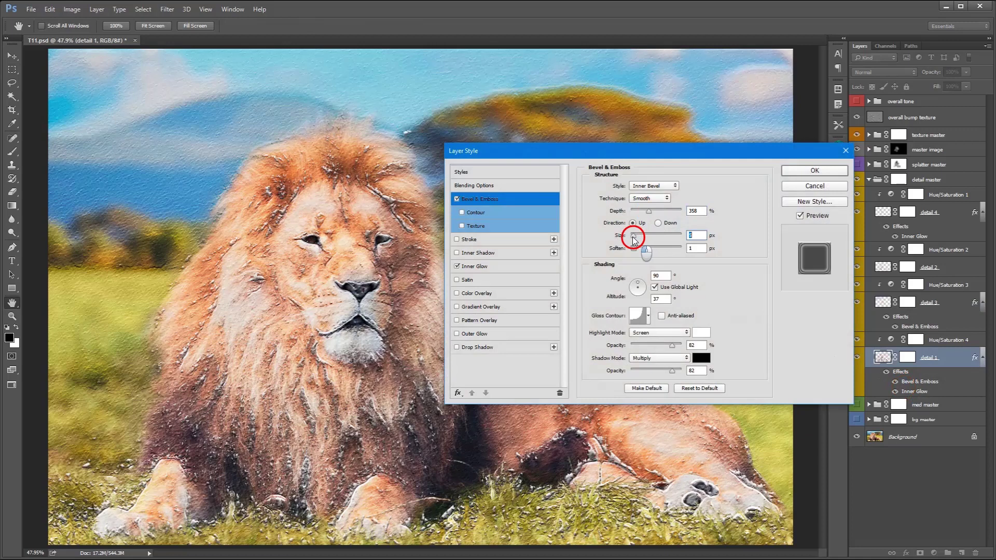
{"action": "left_click", "coordinate": [638, 211]}
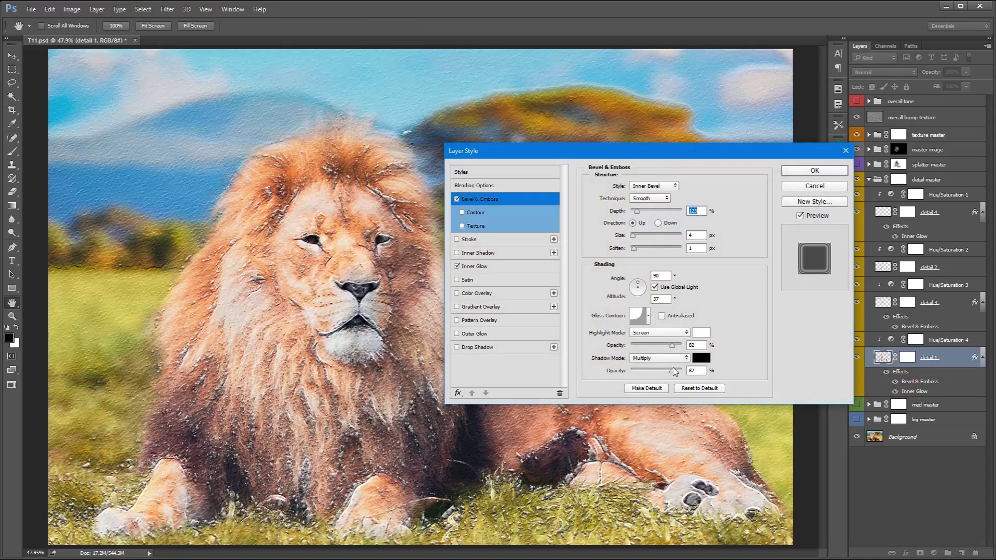
{"action": "left_click", "coordinate": [640, 370]}
{"action": "mouse_move", "coordinate": [640, 370]}
{"action": "left_mouse_down"}
{"action": "mouse_move", "coordinate": [636, 345]}
{"action": "mouse_move", "coordinate": [677, 345]}
{"action": "mouse_move", "coordinate": [643, 370]}
{"action": "left_mouse_up"}
Give detail 1 a Screen, Softer, Edge-source Inner Glow at 46 px size and 63% range.
{"action": "left_click", "coordinate": [475, 266]}
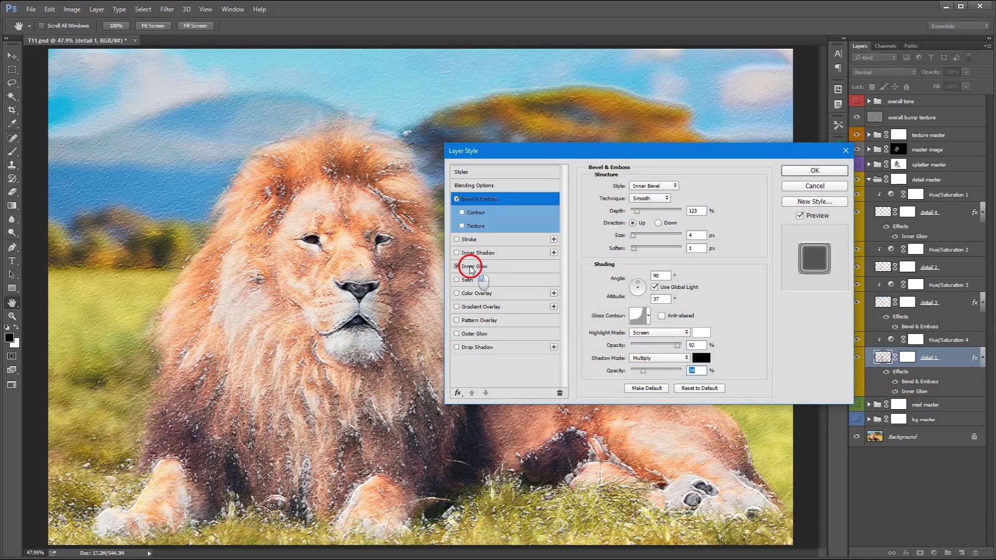
{"action": "left_click_drag", "start_coordinate": [649, 200], "coordinate": [642, 201]}
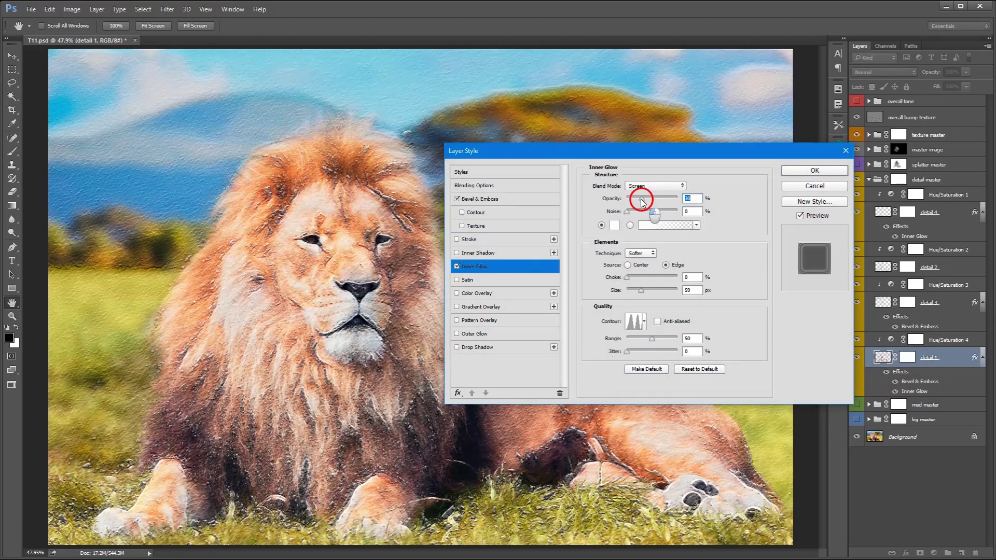
{"action": "left_click", "coordinate": [641, 337]}
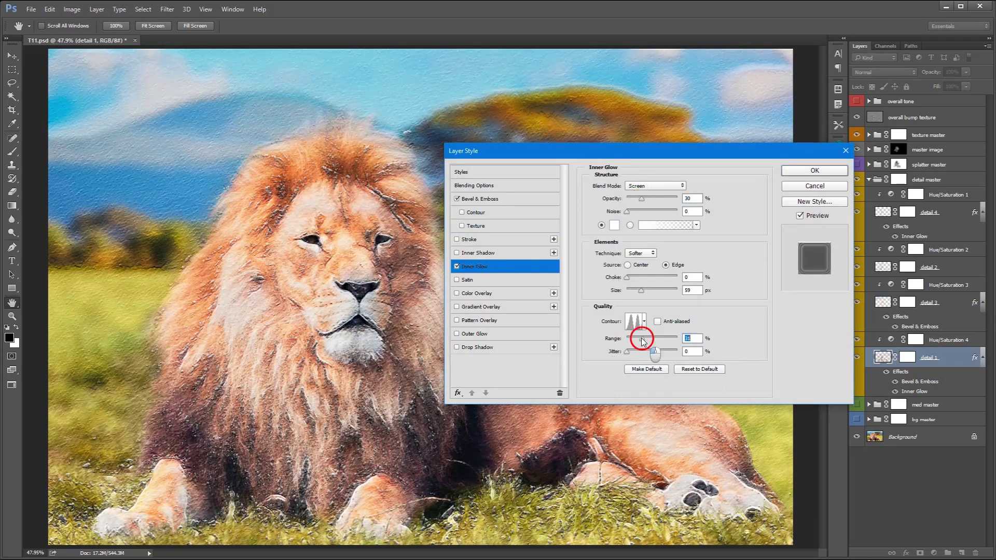
{"action": "mouse_move", "coordinate": [656, 338]}
{"action": "left_mouse_down"}
{"action": "mouse_move", "coordinate": [679, 342]}
{"action": "mouse_move", "coordinate": [657, 338]}
{"action": "left_mouse_up"}
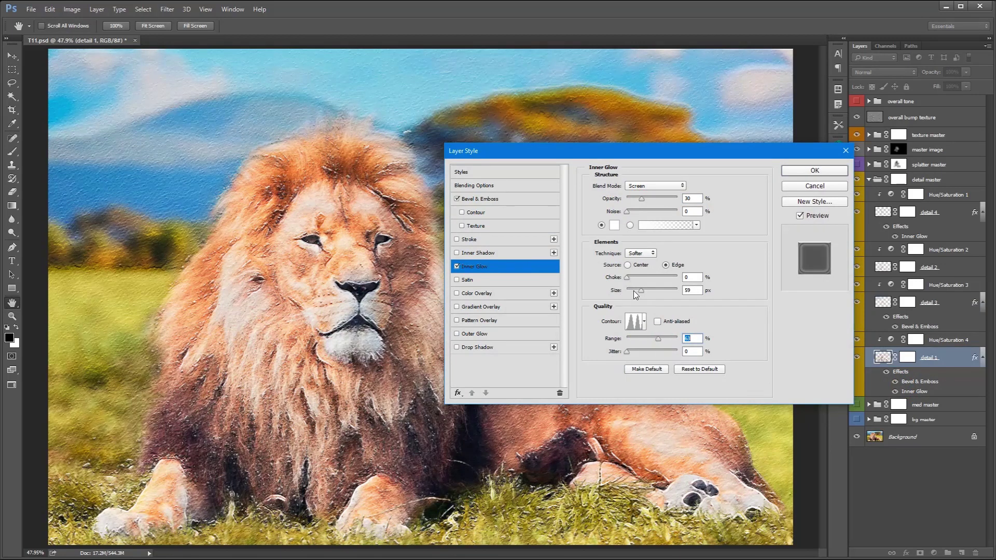
{"action": "mouse_move", "coordinate": [634, 291]}
{"action": "left_mouse_down"}
{"action": "mouse_move", "coordinate": [625, 289]}
{"action": "mouse_move", "coordinate": [639, 291]}
{"action": "left_mouse_up"}
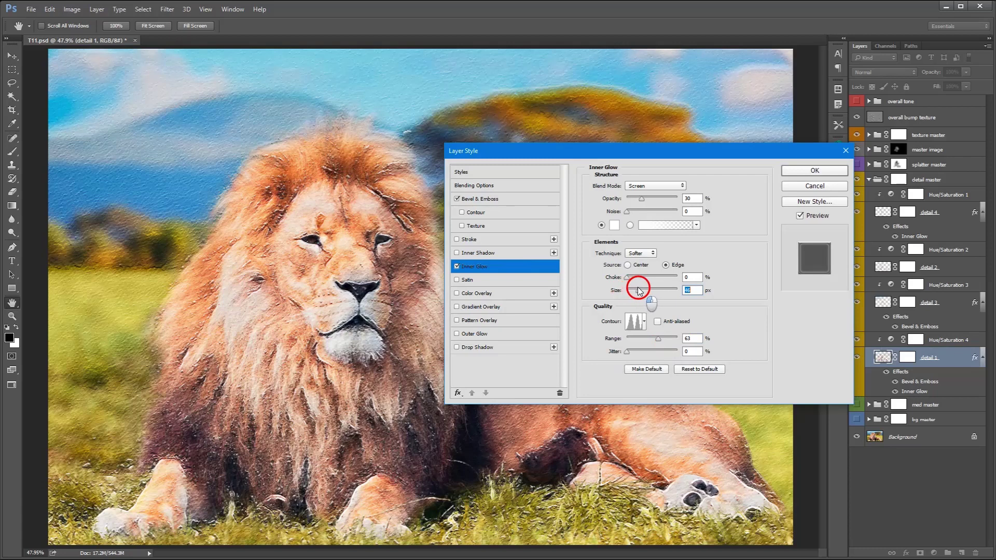
{"action": "left_click_drag", "start_coordinate": [641, 198], "coordinate": [643, 198]}
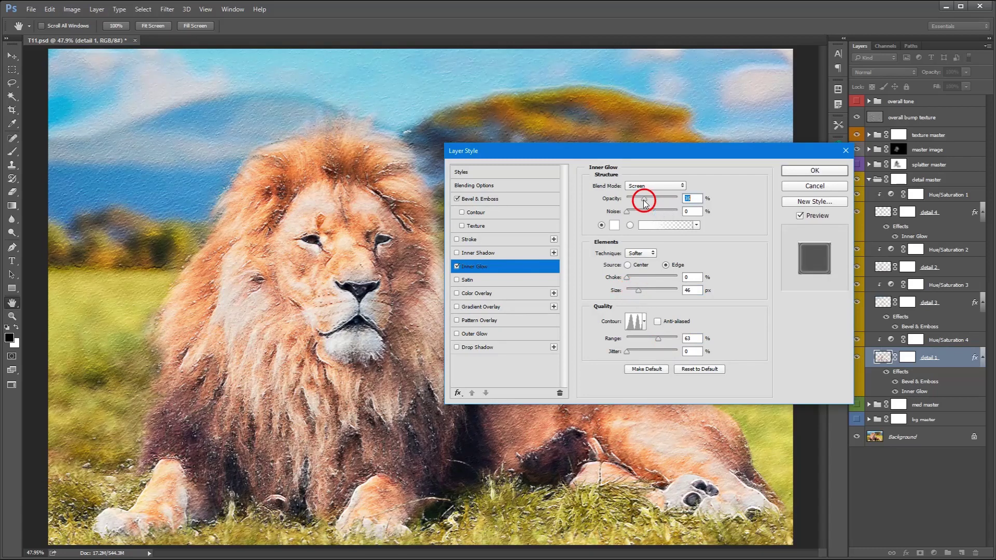
{"action": "left_click", "coordinate": [808, 170]}
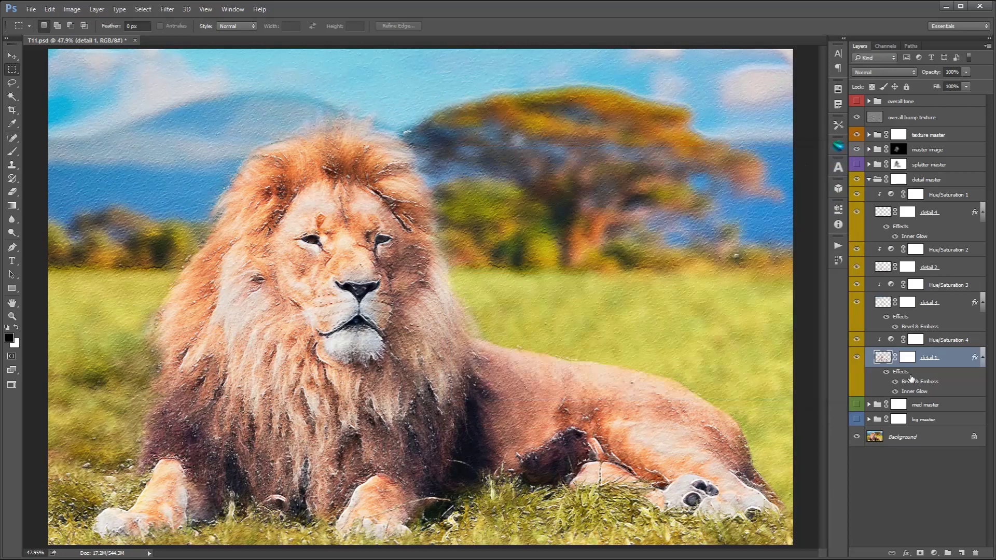
Collapse the detail 3, detail 1 and detail 4 effect lists and toggle med master to compare.
{"action": "left_click", "coordinate": [982, 304]}
{"action": "left_click", "coordinate": [982, 337]}
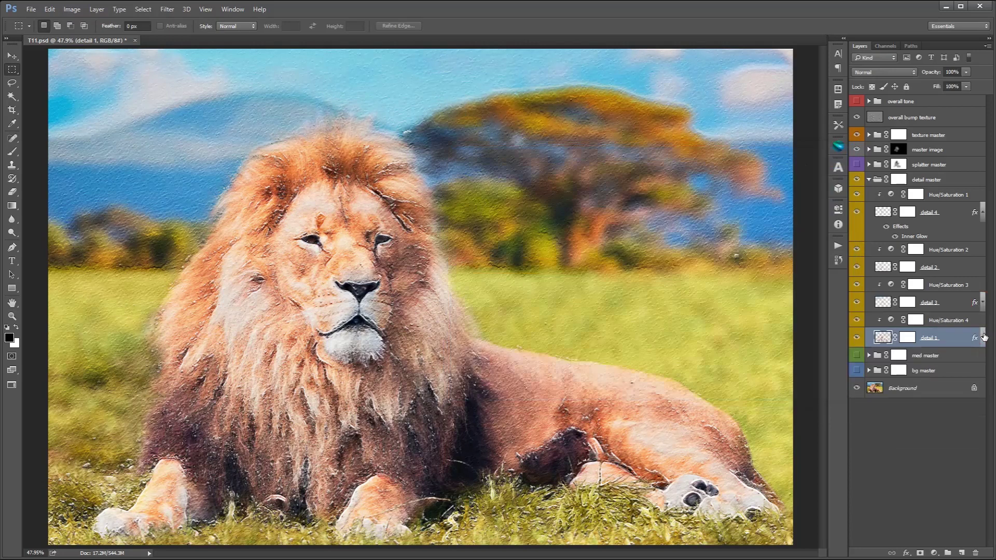
{"action": "left_click", "coordinate": [982, 213]}
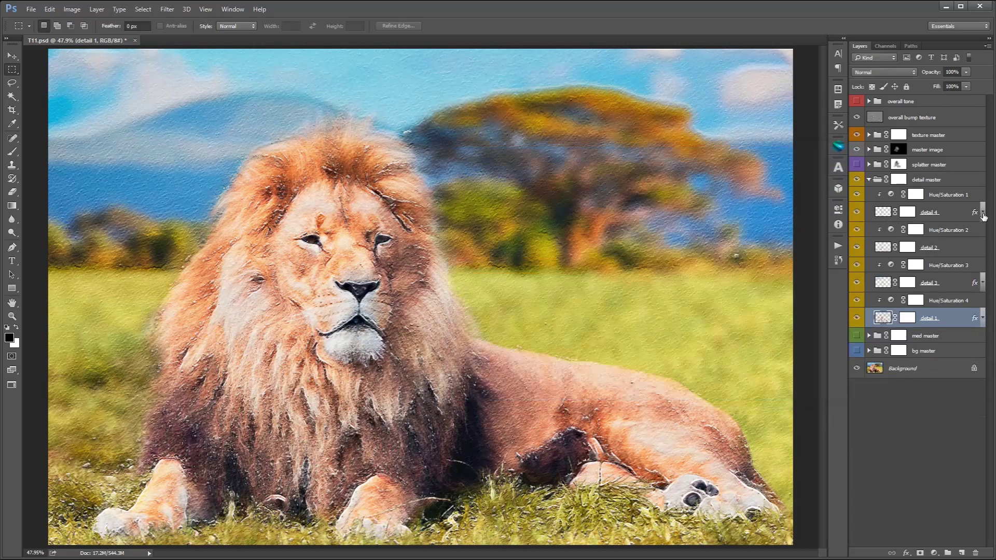
{"action": "left_click", "coordinate": [855, 338]}
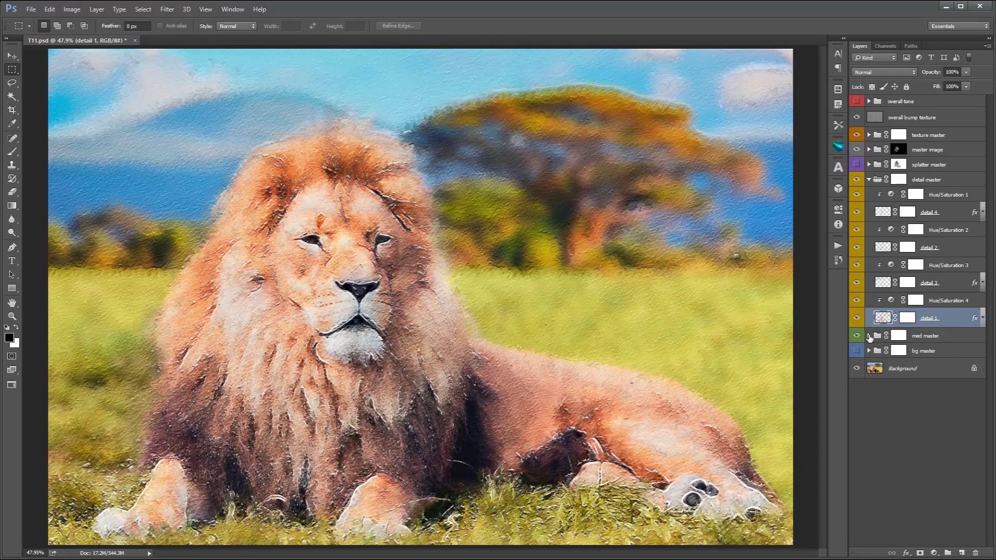
Set the overall med color adjustment to hue -8 and lightness -21, then collapse med master.
{"action": "left_click", "coordinate": [869, 336]}
{"action": "double_click", "coordinate": [881, 352]}
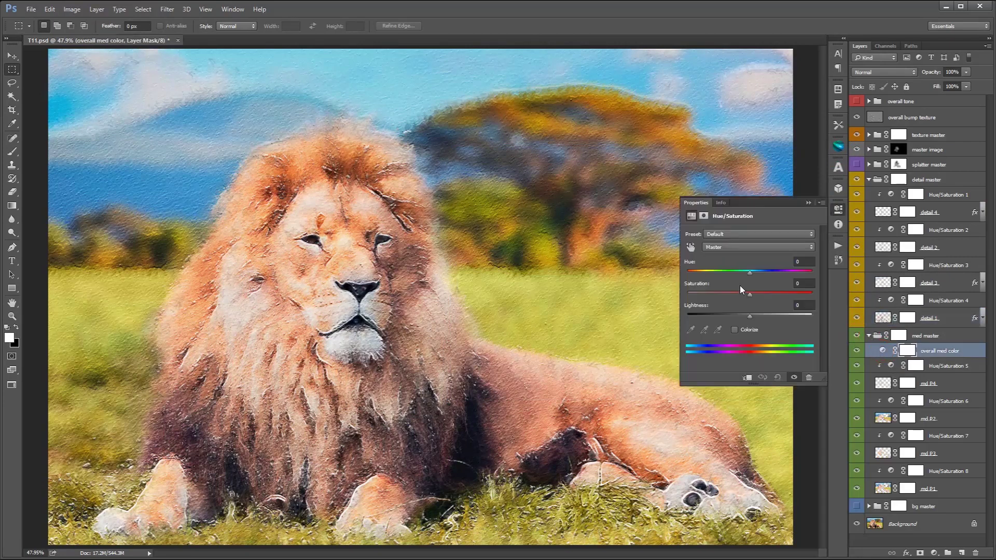
{"action": "left_click_drag", "start_coordinate": [749, 271], "coordinate": [744, 269]}
{"action": "left_click_drag", "start_coordinate": [749, 316], "coordinate": [747, 316]}
{"action": "left_click", "coordinate": [807, 202]}
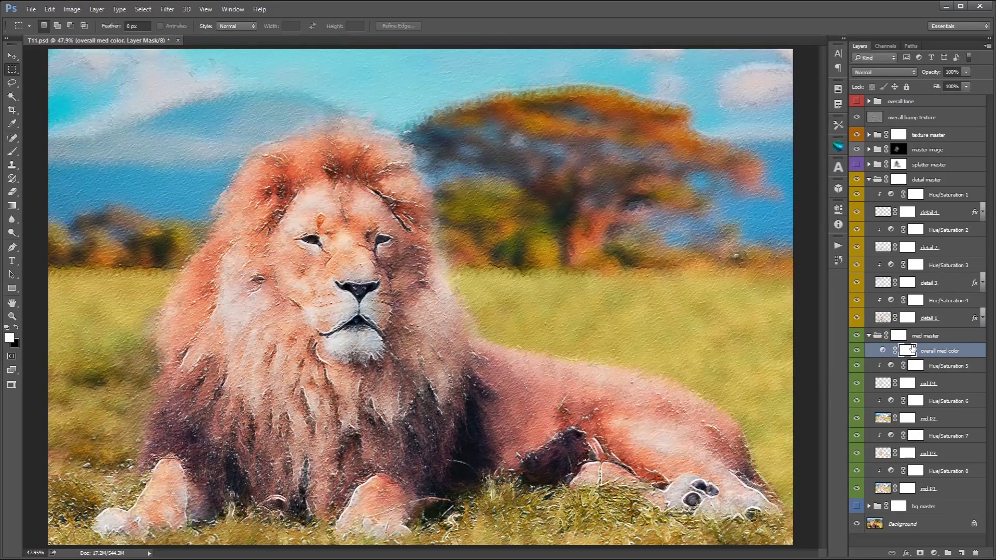
{"action": "left_click", "coordinate": [868, 336]}
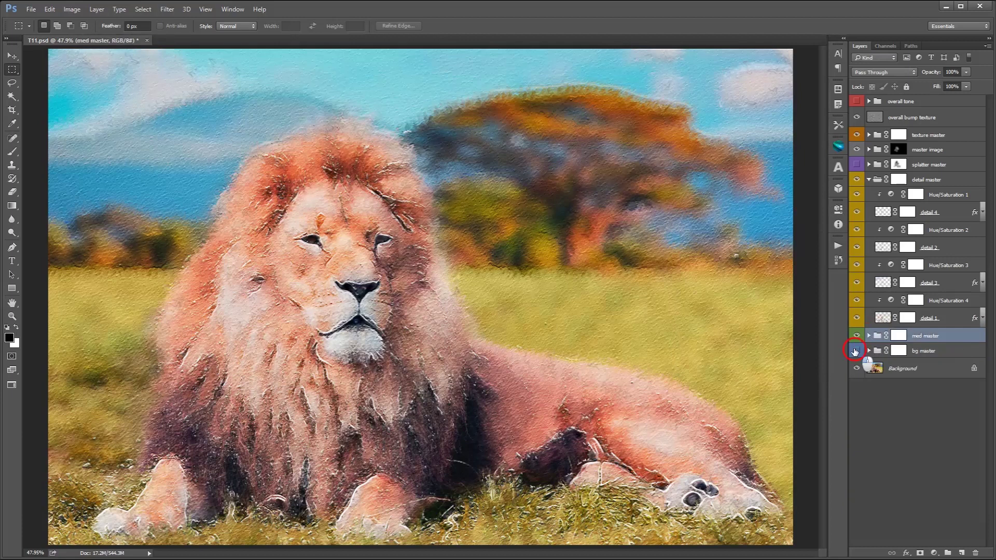
Expand bg master and hide Hue/Saturation 9 and bg P6 through bg P1 one by one.
{"action": "left_click", "coordinate": [856, 351]}
{"action": "left_click", "coordinate": [869, 351]}
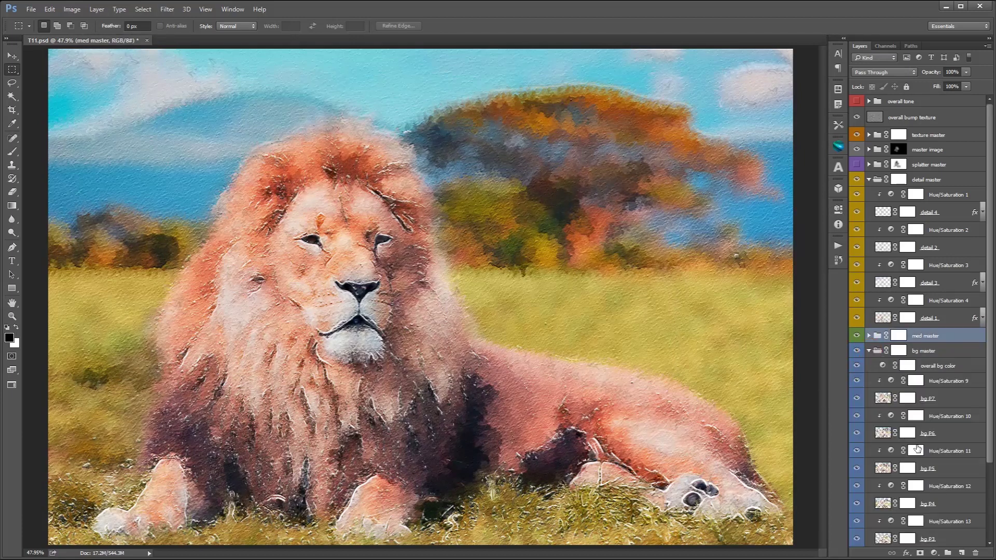
{"action": "scroll", "coordinate": [863, 332], "scroll_direction": "down", "scroll_amount": 3}
{"action": "scroll", "coordinate": [856, 316], "scroll_direction": "down", "scroll_amount": 1}
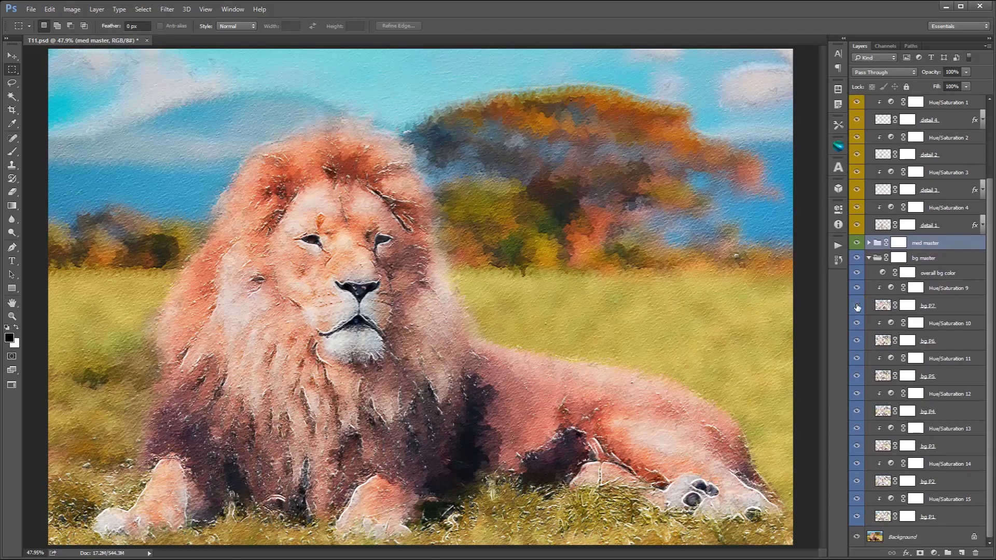
{"action": "left_click", "coordinate": [856, 288]}
{"action": "left_click", "coordinate": [856, 341]}
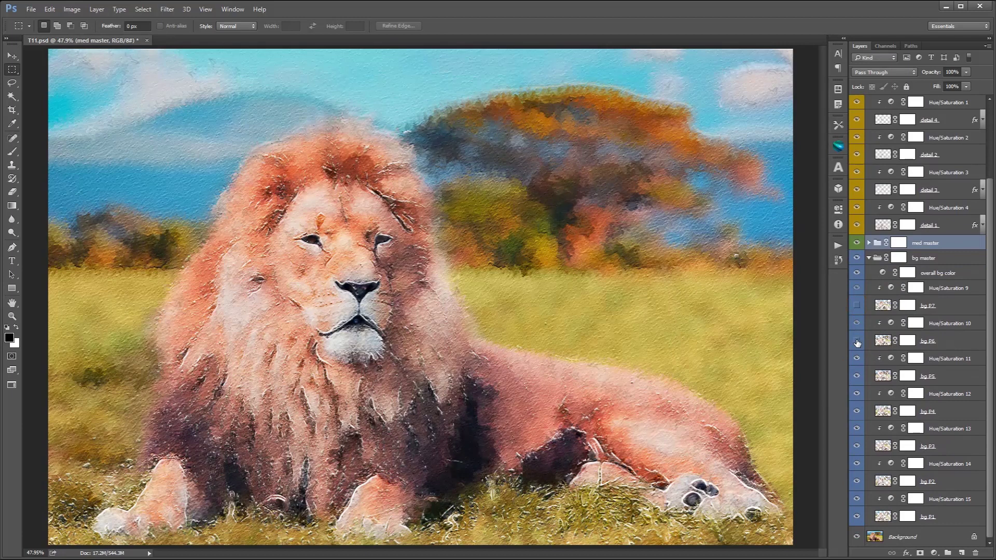
{"action": "left_click", "coordinate": [856, 376]}
{"action": "left_click", "coordinate": [857, 412]}
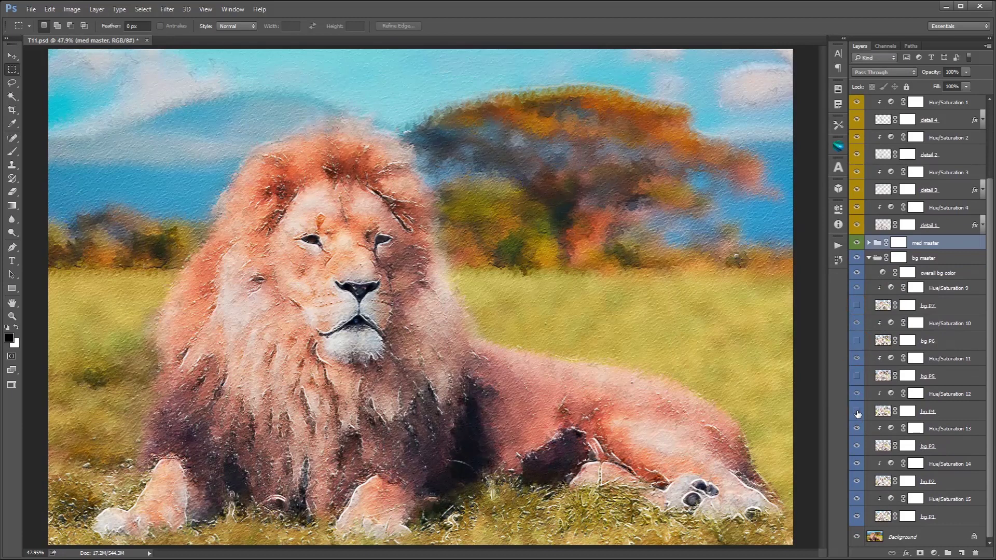
{"action": "left_click", "coordinate": [857, 446]}
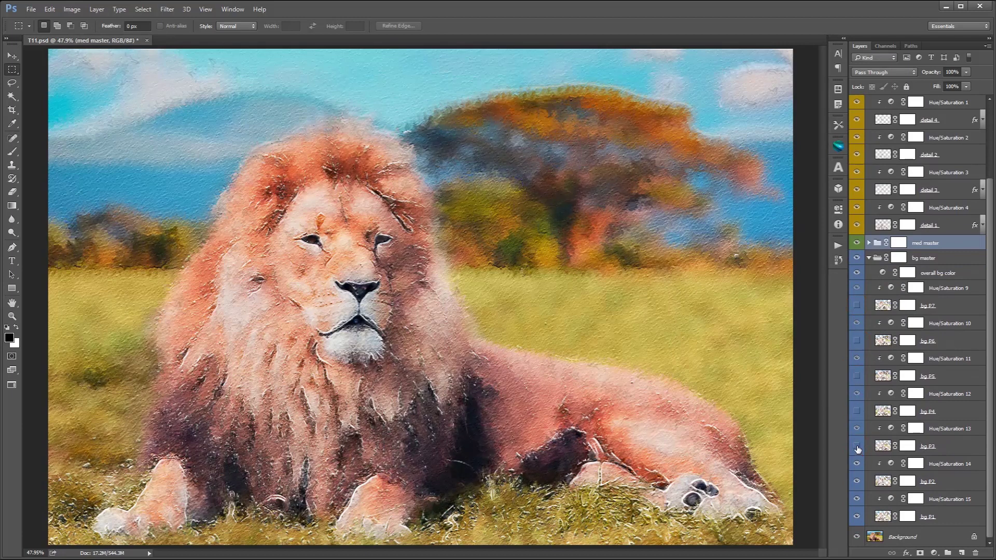
{"action": "left_click", "coordinate": [857, 482]}
{"action": "left_click", "coordinate": [857, 516]}
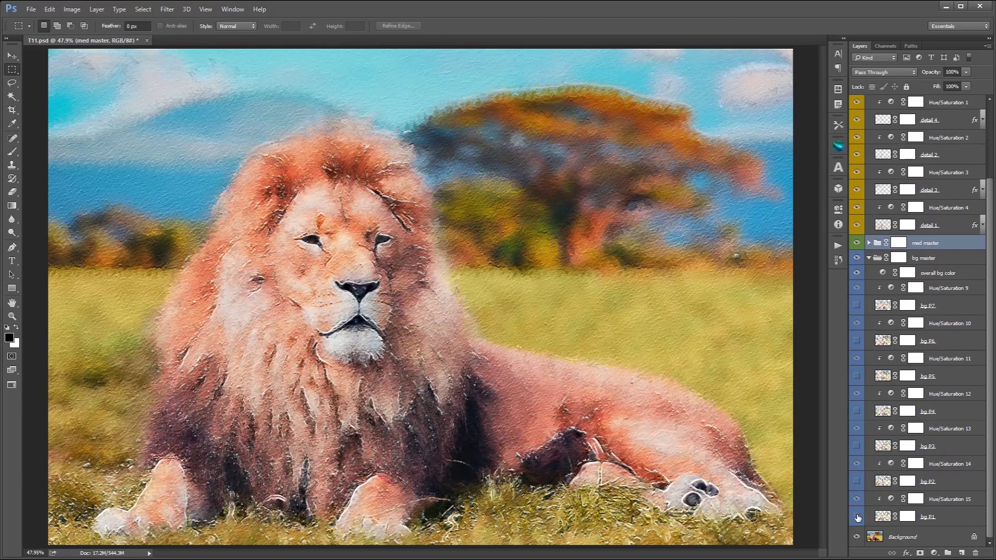
Turn bg P1 through bg P6 back on.
{"action": "left_click", "coordinate": [857, 516]}
{"action": "left_click", "coordinate": [856, 481]}
{"action": "left_click", "coordinate": [856, 446]}
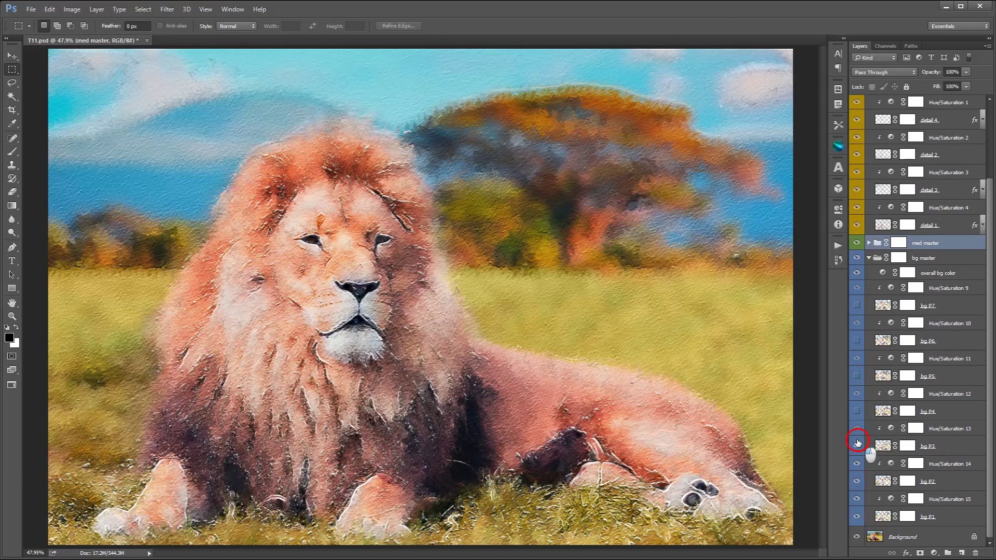
{"action": "left_click", "coordinate": [857, 411]}
{"action": "left_click", "coordinate": [857, 376]}
{"action": "left_click", "coordinate": [857, 341]}
Show bg P7 and set the overall bg color adjustment to Hue +6, Lightness -17.
{"action": "left_click", "coordinate": [857, 305]}
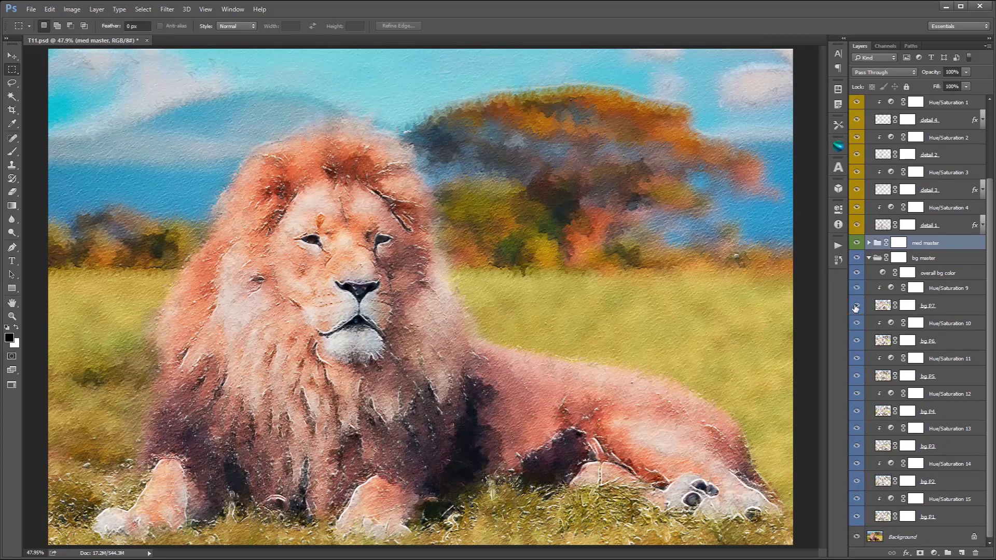
{"action": "double_click", "coordinate": [881, 273]}
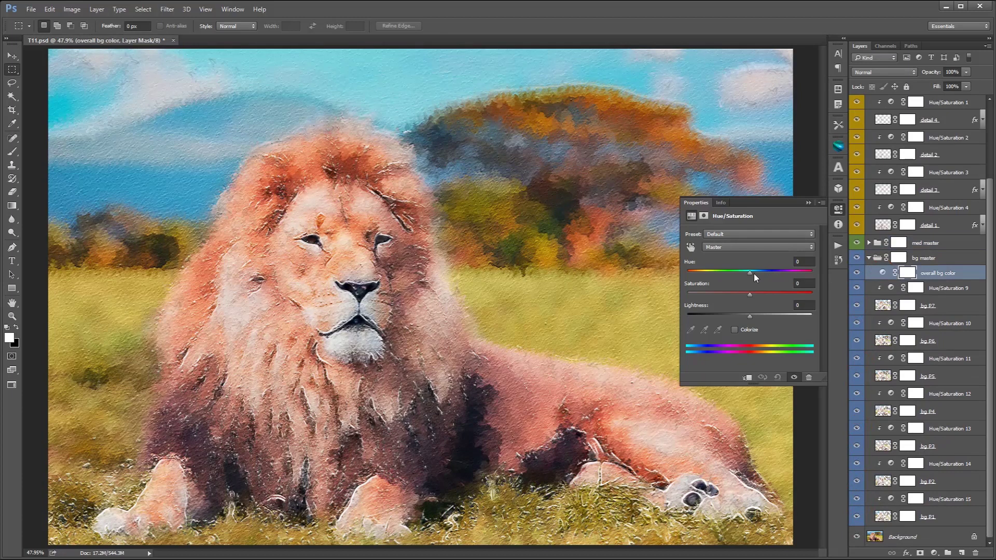
{"action": "left_click_drag", "start_coordinate": [749, 272], "coordinate": [729, 270]}
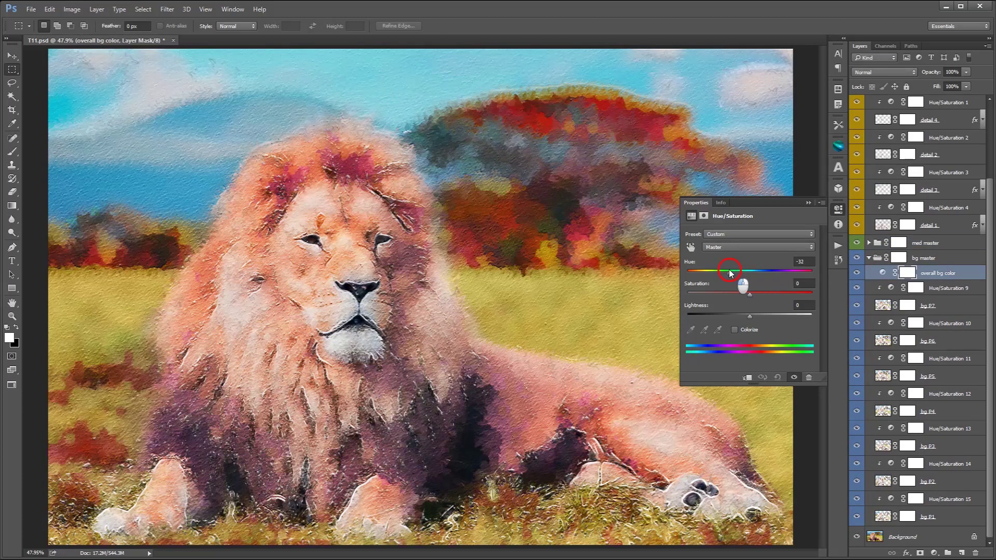
{"action": "mouse_move", "coordinate": [729, 270]}
{"action": "left_mouse_down"}
{"action": "mouse_move", "coordinate": [775, 277]}
{"action": "mouse_move", "coordinate": [753, 276]}
{"action": "left_mouse_up"}
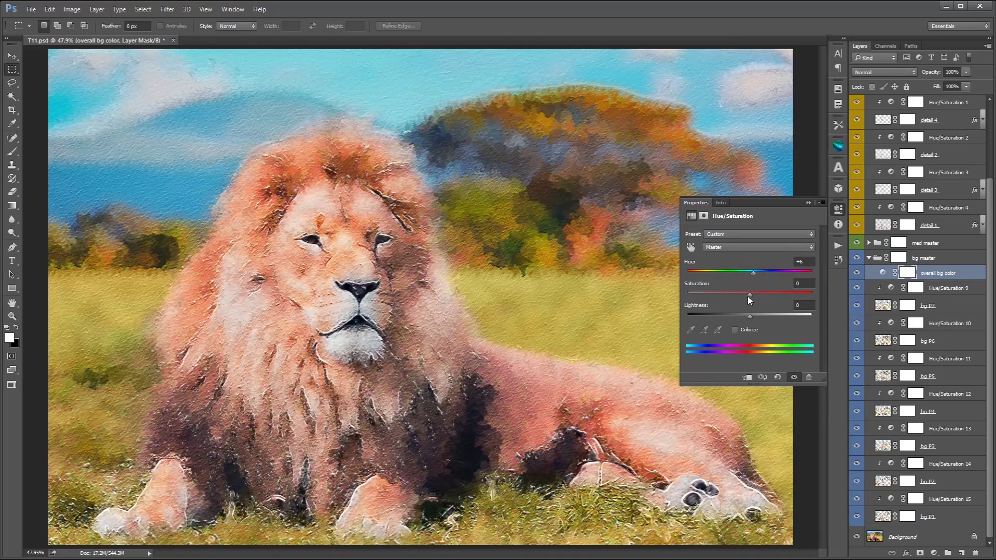
{"action": "left_click_drag", "start_coordinate": [738, 318], "coordinate": [740, 316]}
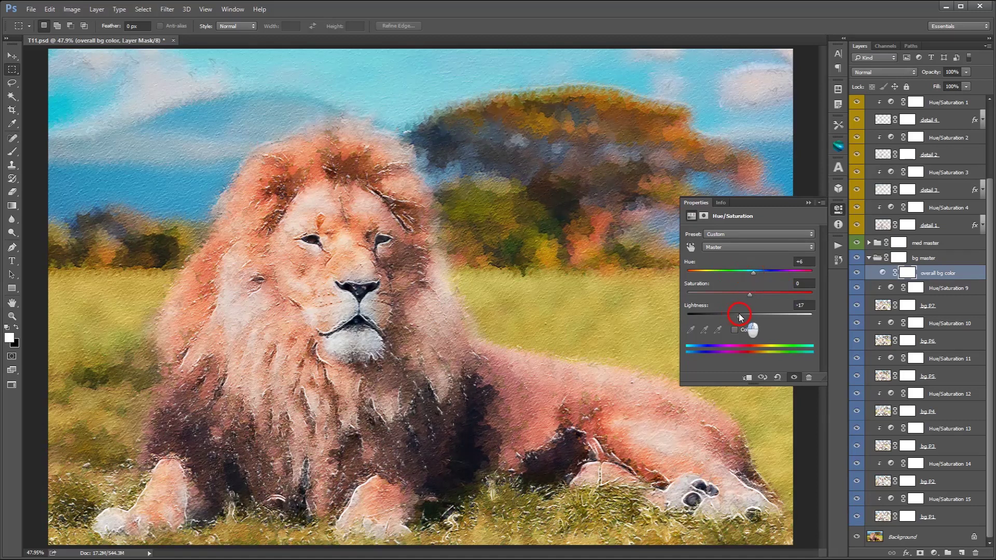
{"action": "left_click", "coordinate": [808, 203]}
{"action": "left_click", "coordinate": [856, 258]}
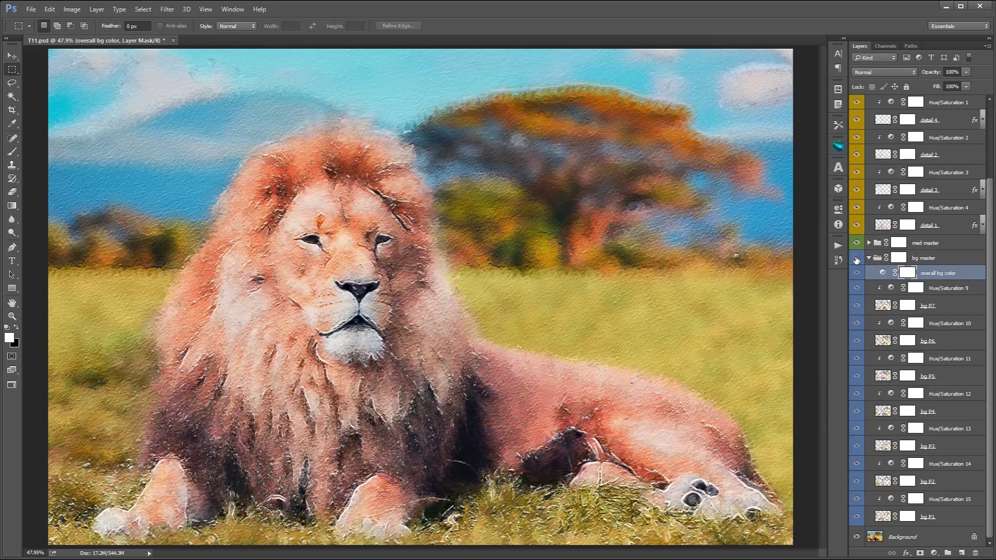
Collapse bg master and toggle detail 1 and detail 2 to compare the lion.
{"action": "left_click", "coordinate": [870, 258]}
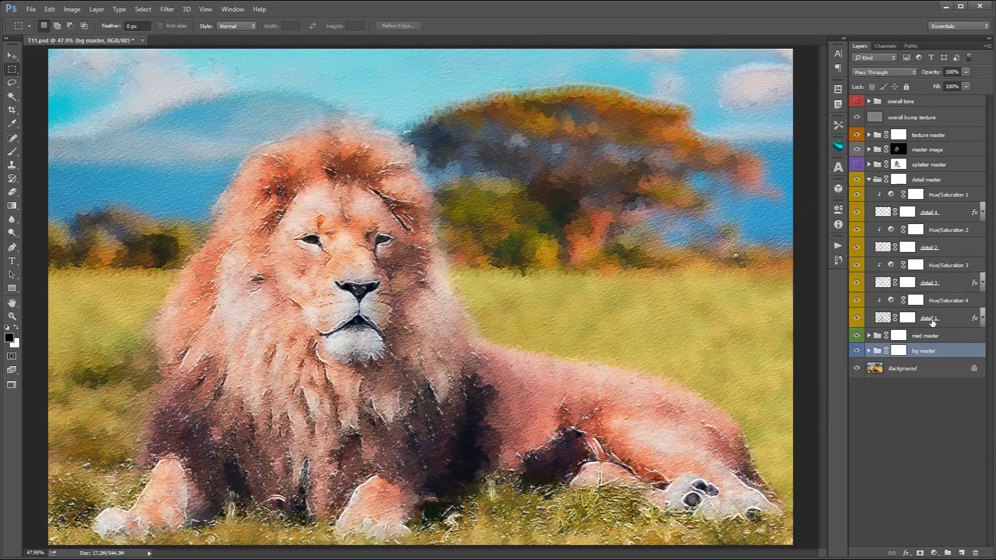
{"action": "left_click", "coordinate": [855, 319]}
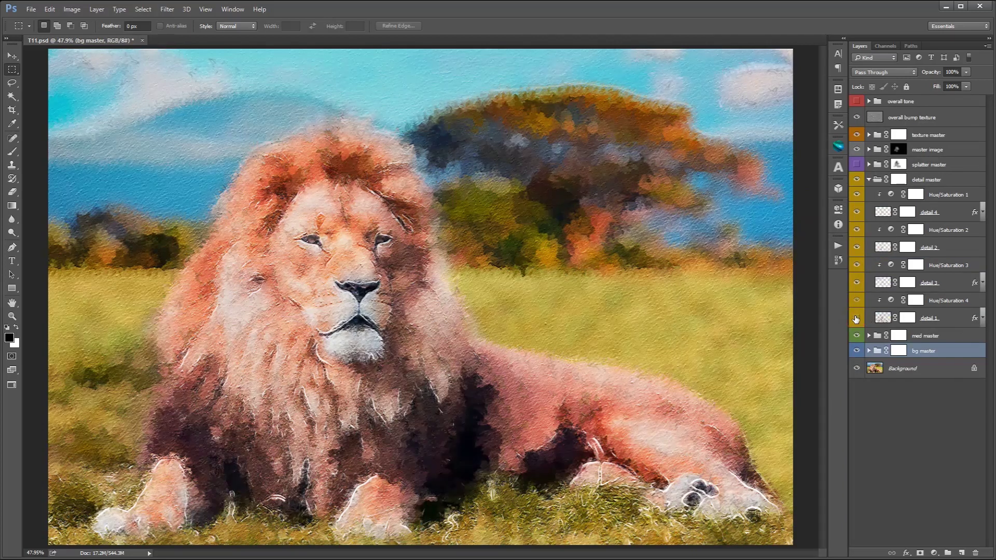
{"action": "left_click", "coordinate": [856, 318]}
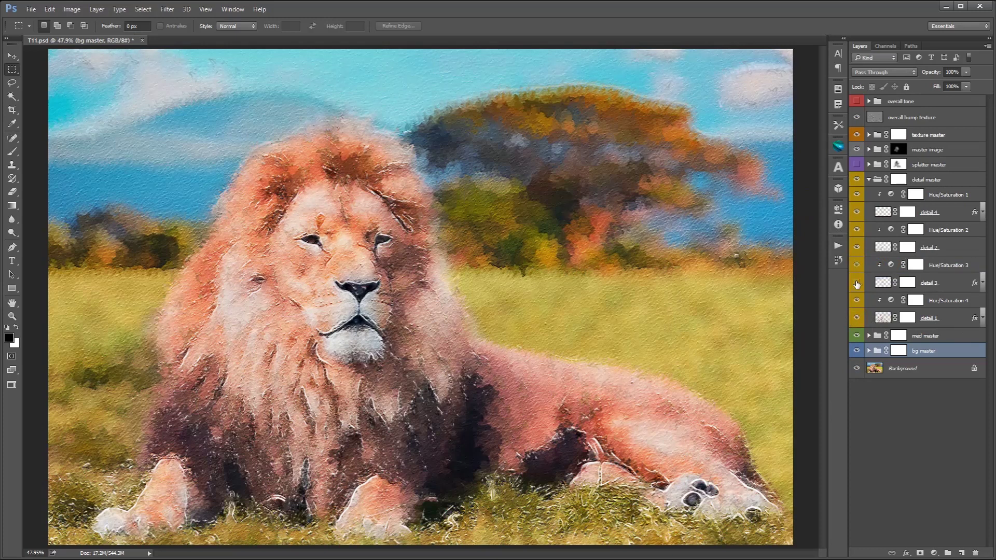
{"action": "left_click", "coordinate": [856, 247]}
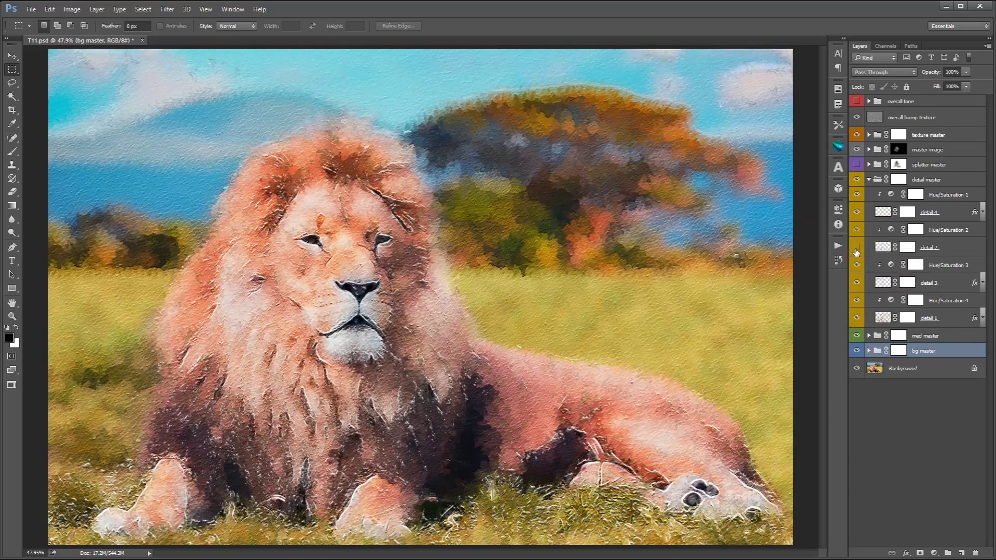
{"action": "left_click", "coordinate": [856, 248]}
Shift Hue/Saturation 2's hue and darken the detail 2 strokes.
{"action": "double_click", "coordinate": [892, 230]}
{"action": "left_click_drag", "start_coordinate": [750, 270], "coordinate": [736, 271]}
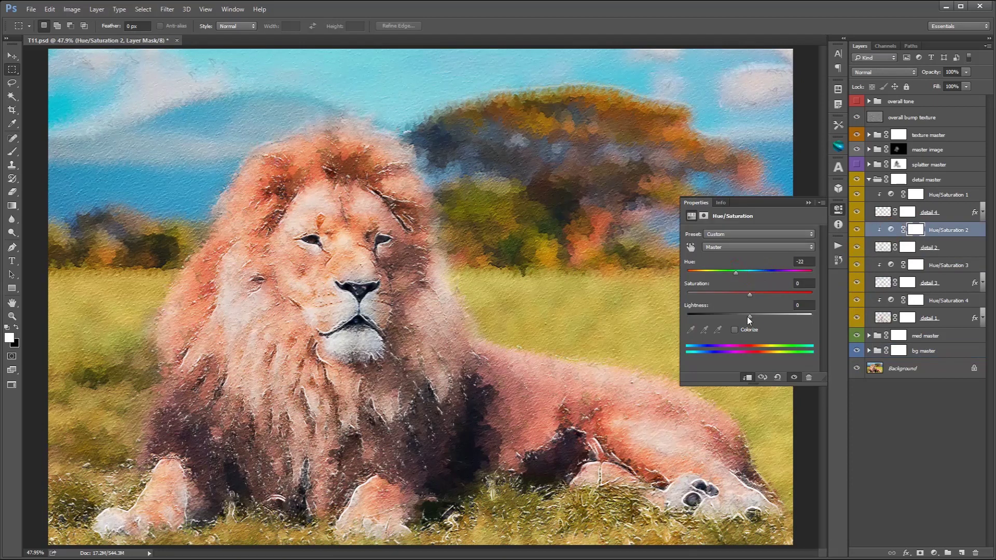
{"action": "left_click_drag", "start_coordinate": [749, 315], "coordinate": [723, 314]}
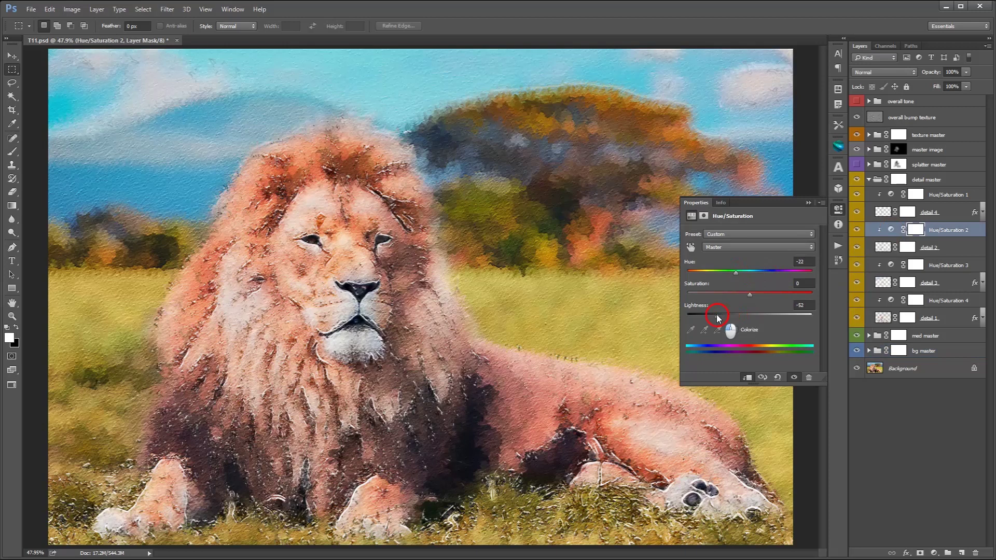
{"action": "left_click", "coordinate": [807, 204]}
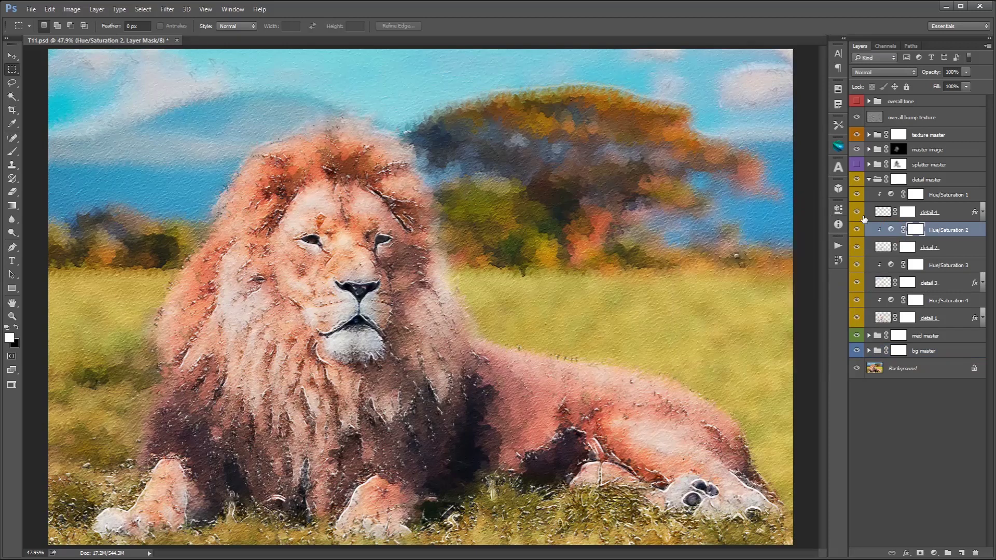
Try lightness, hue and Colorize on Hue/Saturation 1, then reset it to defaults.
{"action": "left_click", "coordinate": [857, 213]}
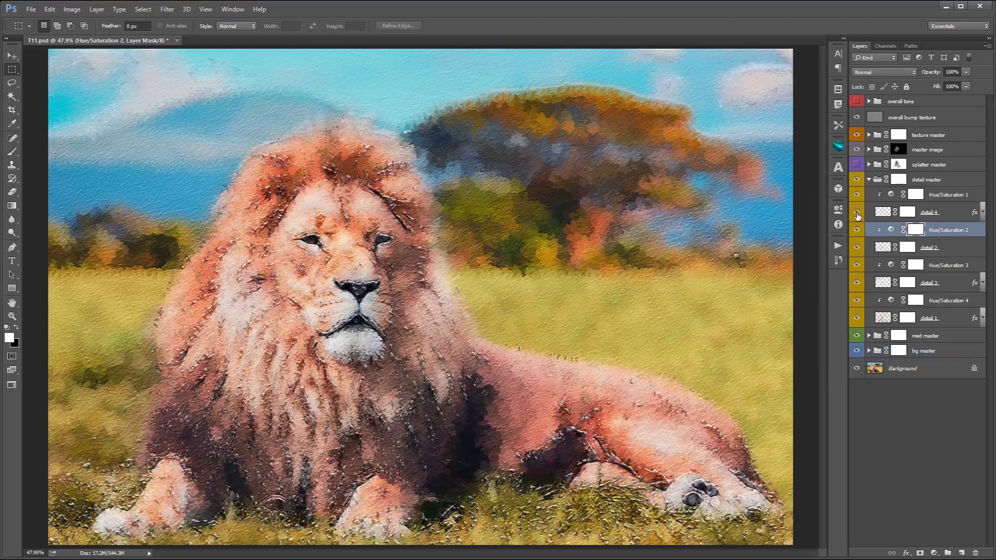
{"action": "left_click", "coordinate": [891, 195]}
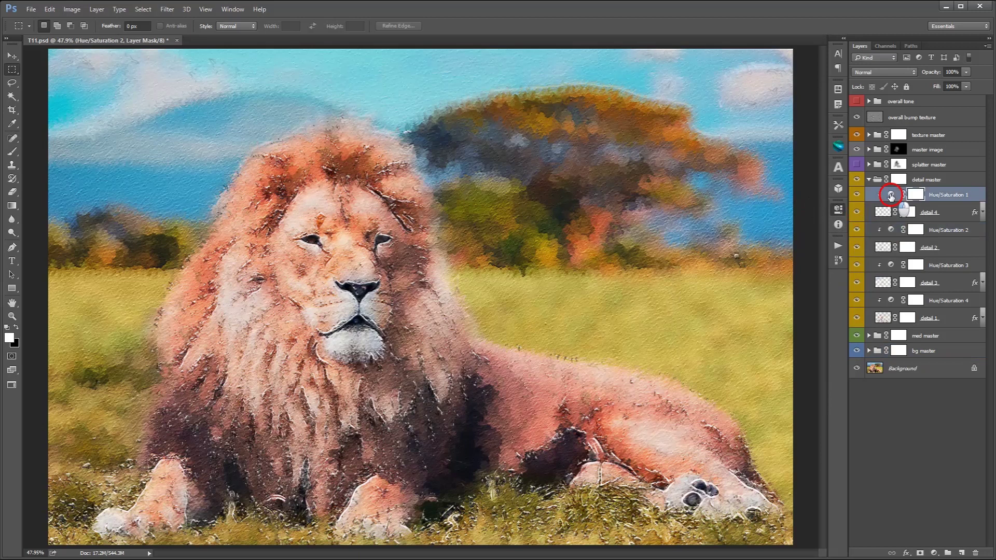
{"action": "mouse_move", "coordinate": [749, 314]}
{"action": "left_mouse_down"}
{"action": "mouse_move", "coordinate": [792, 314]}
{"action": "mouse_move", "coordinate": [757, 315]}
{"action": "left_mouse_up"}
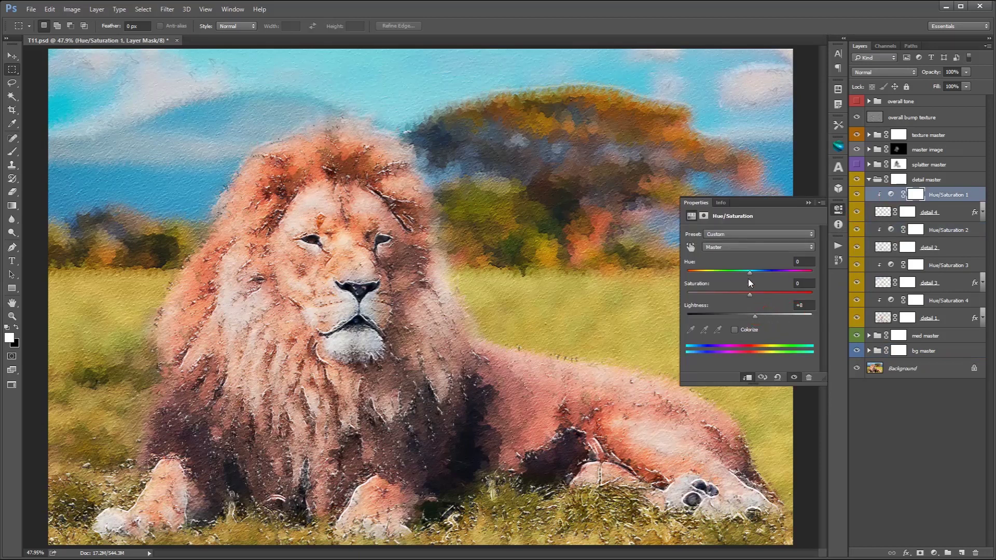
{"action": "mouse_move", "coordinate": [749, 273]}
{"action": "left_mouse_down"}
{"action": "mouse_move", "coordinate": [778, 277]}
{"action": "mouse_move", "coordinate": [766, 276]}
{"action": "left_mouse_up"}
{"action": "left_click", "coordinate": [734, 331]}
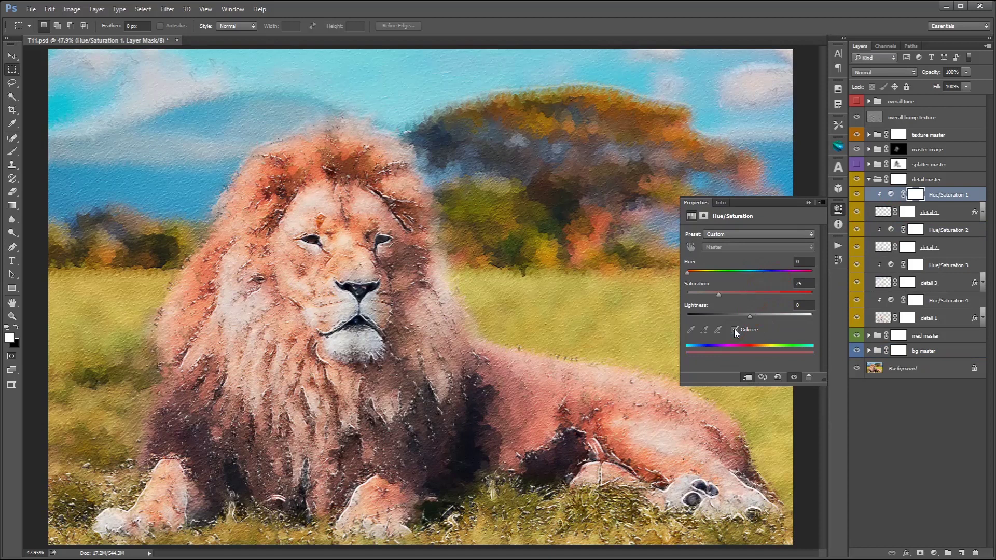
{"action": "left_click", "coordinate": [734, 330]}
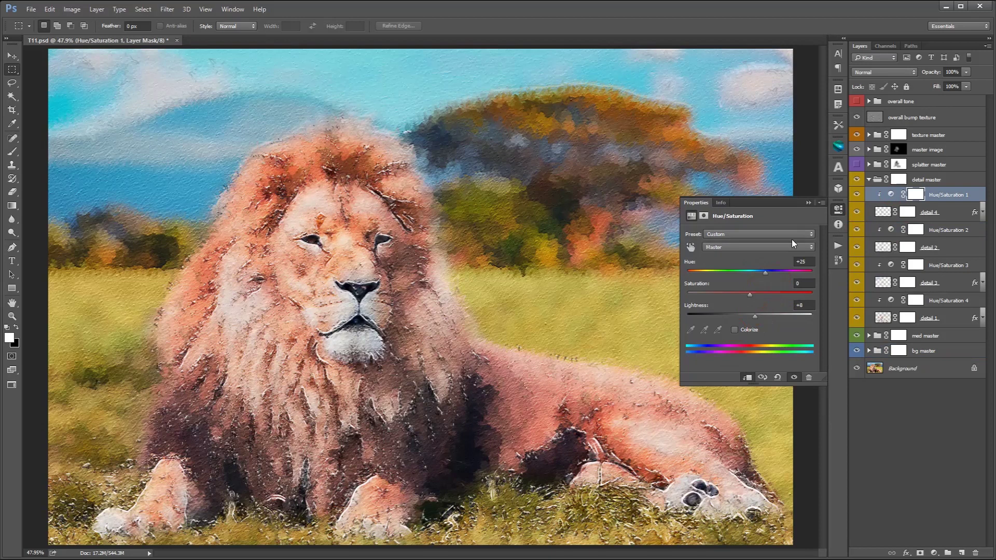
{"action": "left_click", "coordinate": [777, 378]}
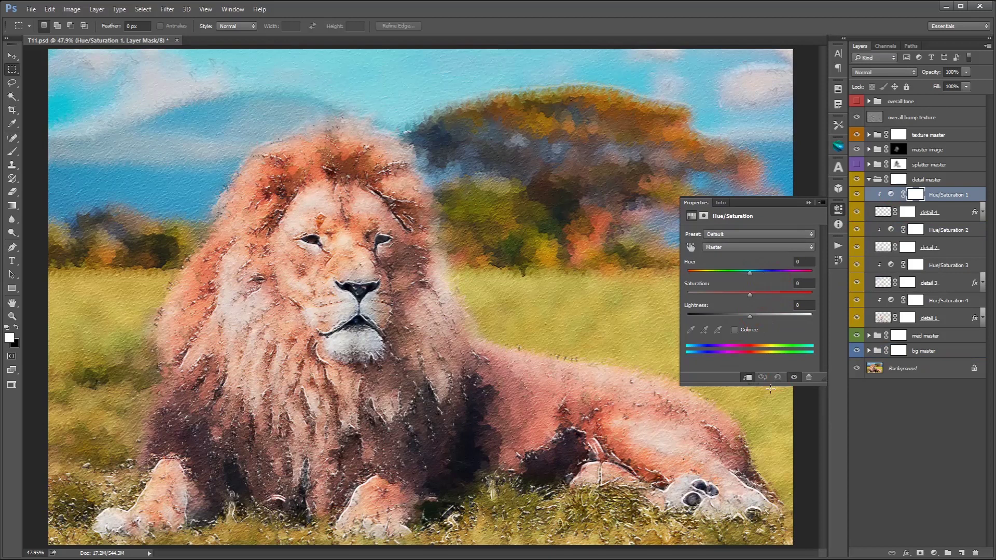
{"action": "left_click", "coordinate": [807, 202]}
Show splatter master again with spl 1 and spl 2 hidden and spl 3 kept visible.
{"action": "left_click", "coordinate": [857, 164]}
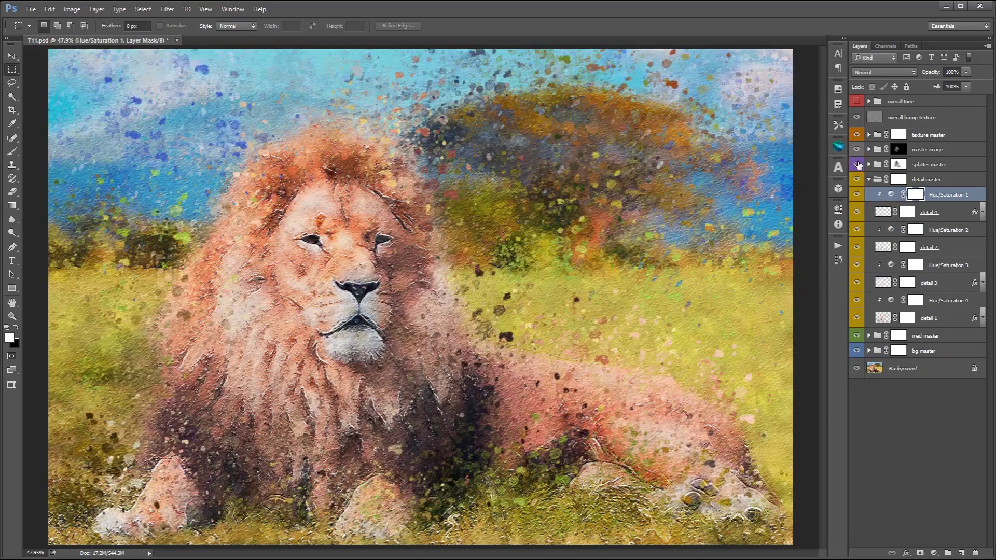
{"action": "left_click", "coordinate": [868, 164]}
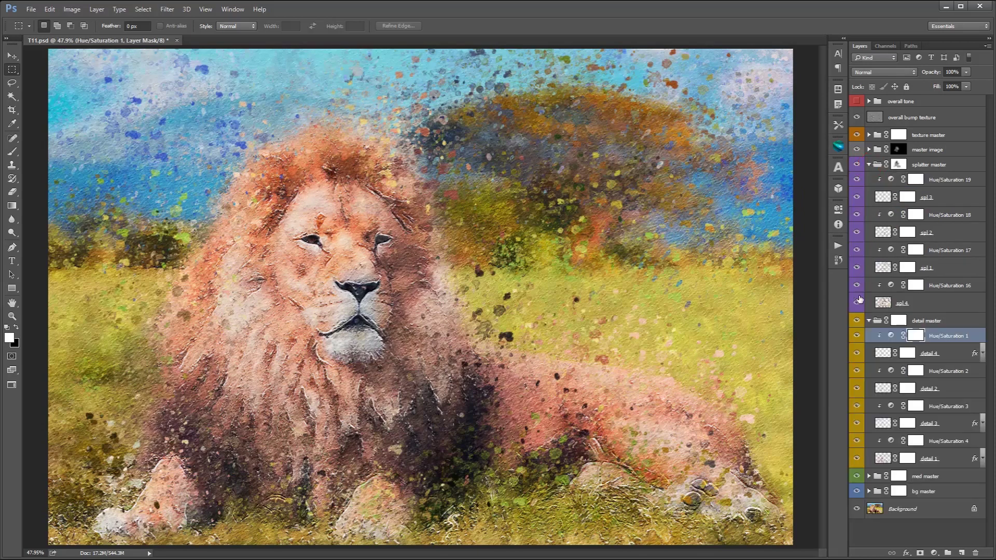
{"action": "left_click", "coordinate": [857, 268]}
{"action": "left_click", "coordinate": [857, 232]}
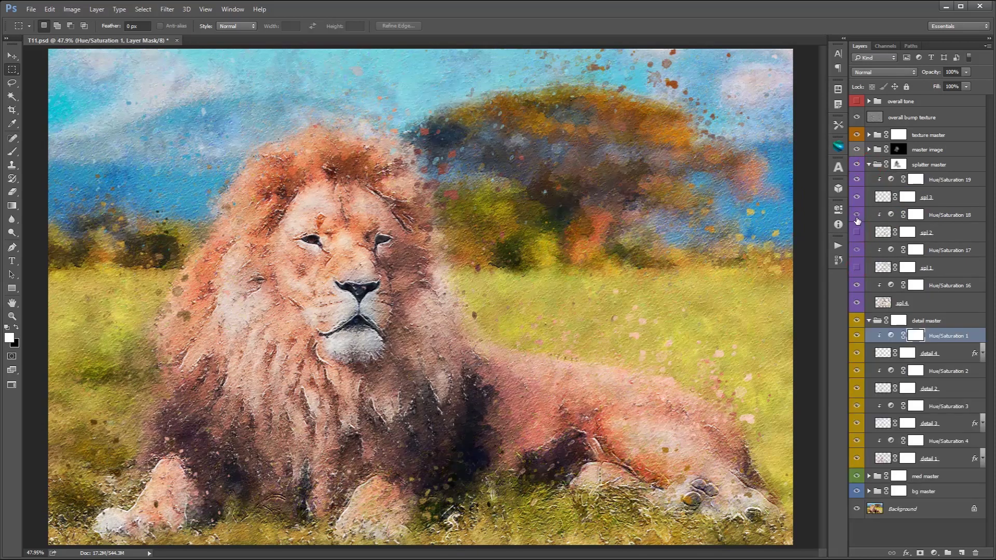
{"action": "left_click", "coordinate": [856, 198]}
{"action": "left_click", "coordinate": [857, 197]}
Check the master image and texture master groups' visibility, then fold texture master up.
{"action": "left_click", "coordinate": [869, 149]}
{"action": "left_click", "coordinate": [856, 149]}
{"action": "left_click", "coordinate": [857, 149]}
{"action": "left_click", "coordinate": [869, 135]}
{"action": "left_click", "coordinate": [857, 173]}
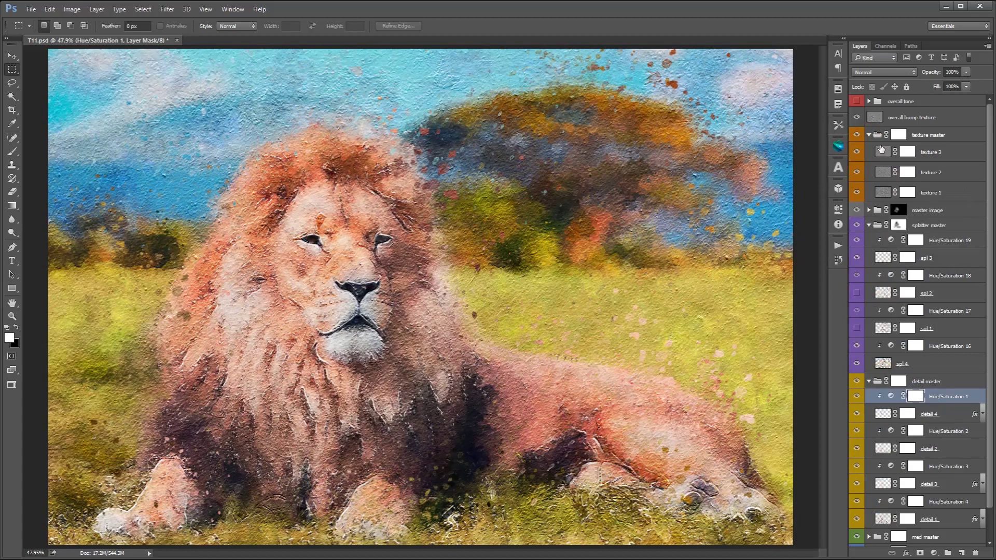
{"action": "left_click", "coordinate": [868, 135]}
Enable the overall tone group and set Levels 1 input to 11 / 1.00.
{"action": "left_click", "coordinate": [857, 101]}
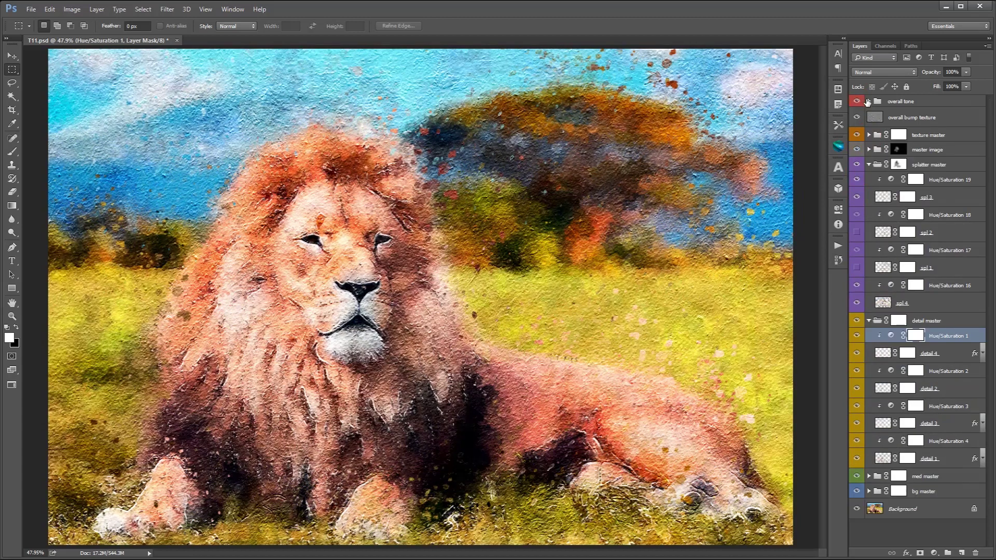
{"action": "left_click", "coordinate": [897, 115]}
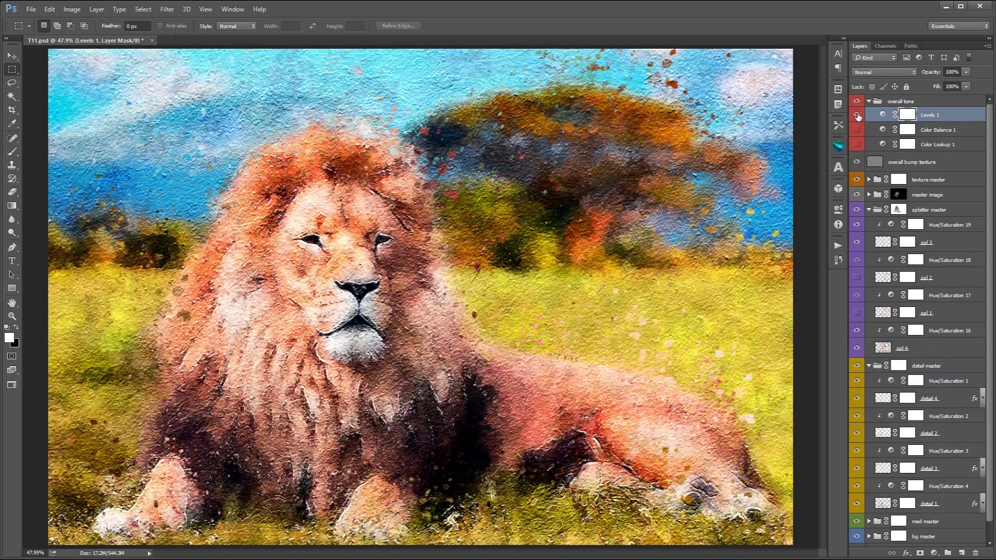
{"action": "left_click", "coordinate": [857, 115]}
{"action": "left_click", "coordinate": [857, 115]}
{"action": "double_click", "coordinate": [882, 115]}
{"action": "left_click_drag", "start_coordinate": [708, 308], "coordinate": [801, 307]}
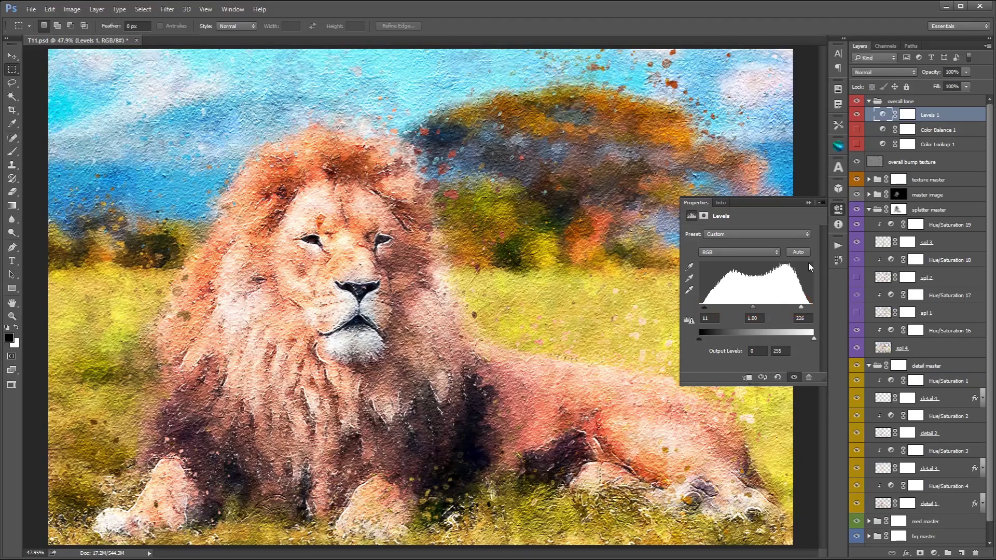
{"action": "left_click", "coordinate": [808, 202]}
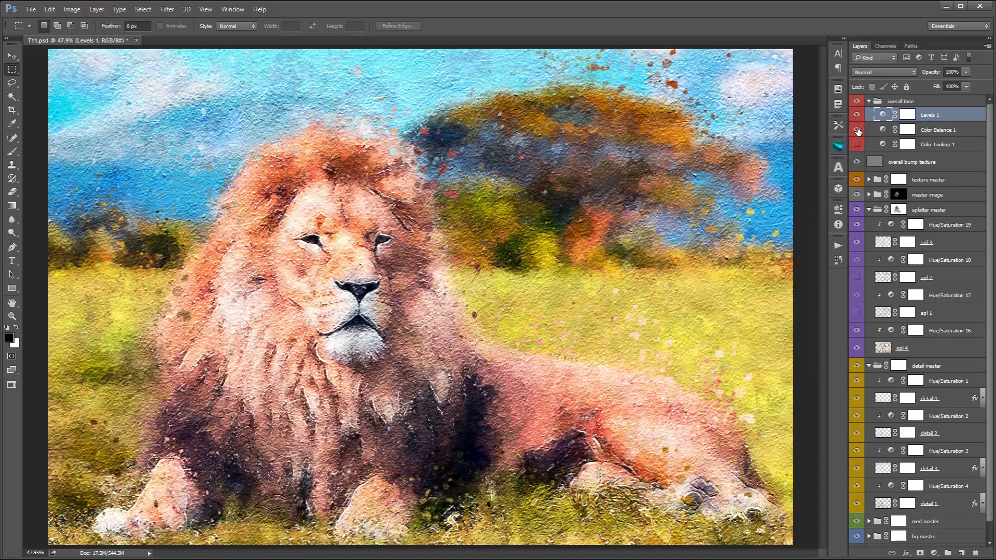
Set Color Balance 1 midtones to -46, +3, -5 and switch on Color Lookup 1.
{"action": "double_click", "coordinate": [882, 129]}
{"action": "left_click_drag", "start_coordinate": [725, 257], "coordinate": [713, 261]}
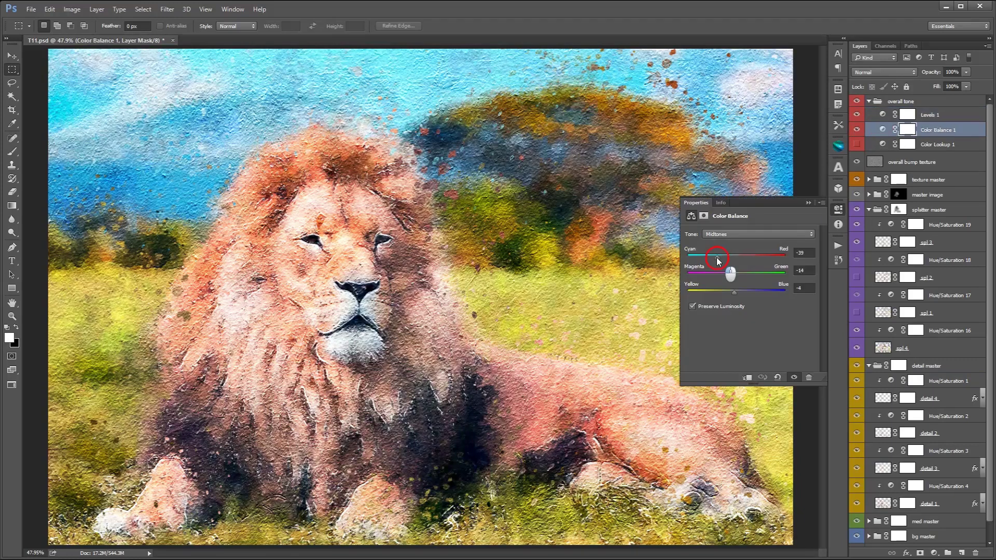
{"action": "left_click_drag", "start_coordinate": [742, 292], "coordinate": [739, 277]}
{"action": "left_click_drag", "start_coordinate": [744, 294], "coordinate": [733, 292]}
{"action": "left_click", "coordinate": [807, 204]}
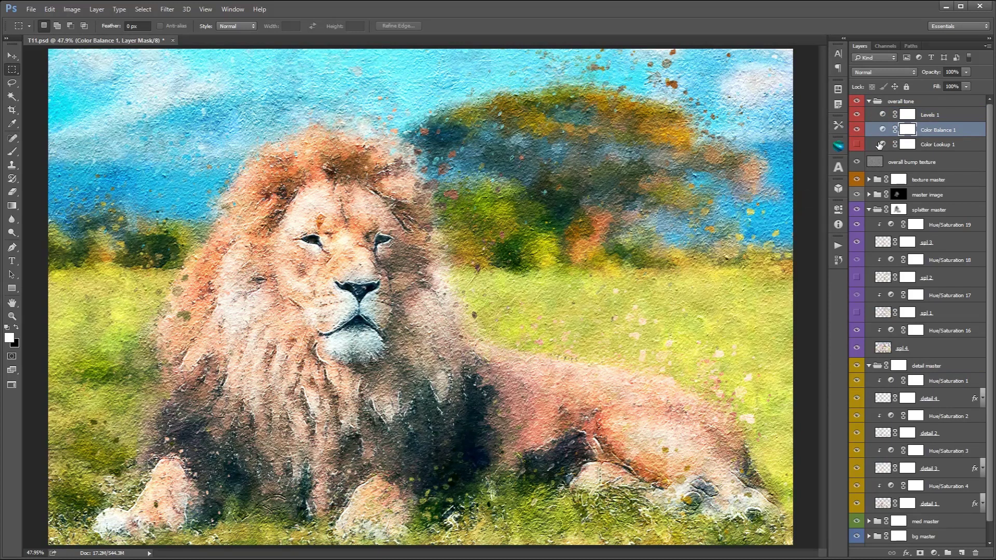
{"action": "left_click", "coordinate": [857, 145]}
Try the Fuji F125 Kodak 2393, Fuji REALA 500D Kodak 2393 and HorrorBlue LUTs at about 28% opacity.
{"action": "left_click", "coordinate": [885, 146]}
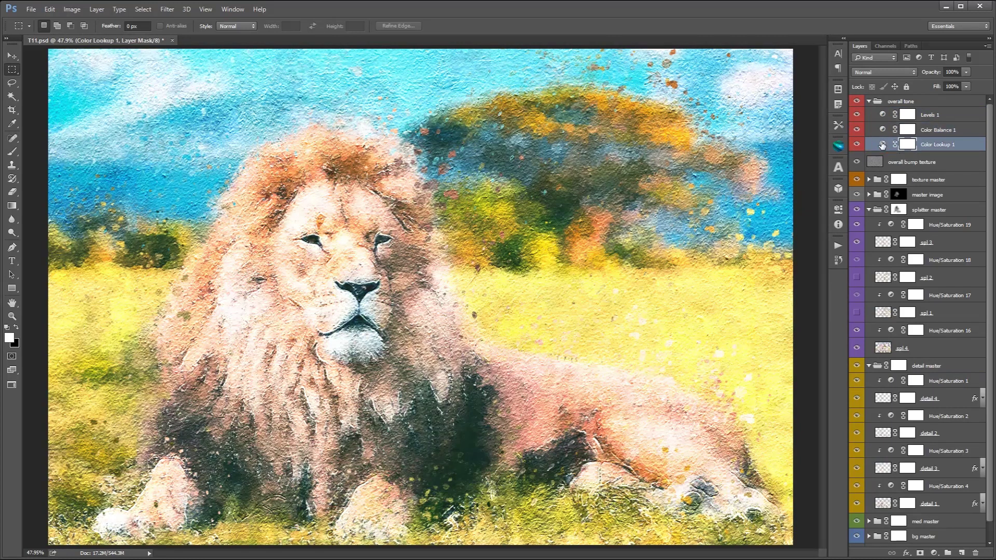
{"action": "double_click", "coordinate": [884, 145]}
{"action": "left_click", "coordinate": [768, 233]}
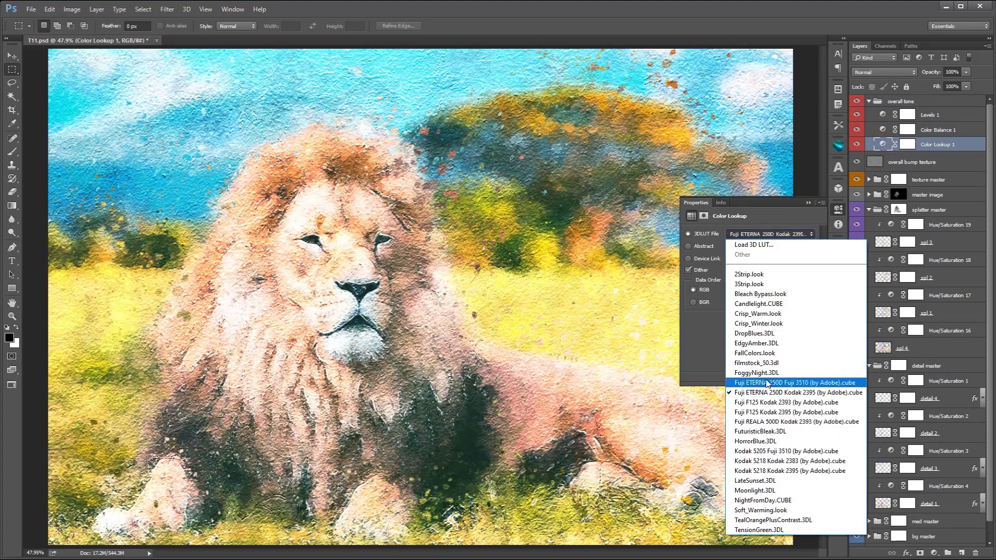
{"action": "left_click", "coordinate": [764, 402]}
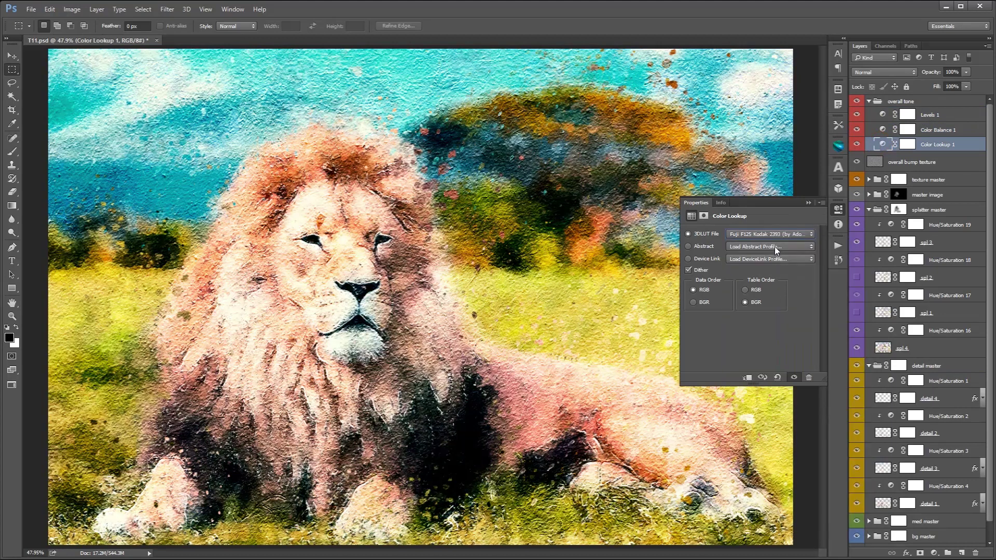
{"action": "left_click", "coordinate": [768, 233]}
{"action": "left_click", "coordinate": [775, 413]}
{"action": "left_click", "coordinate": [791, 233]}
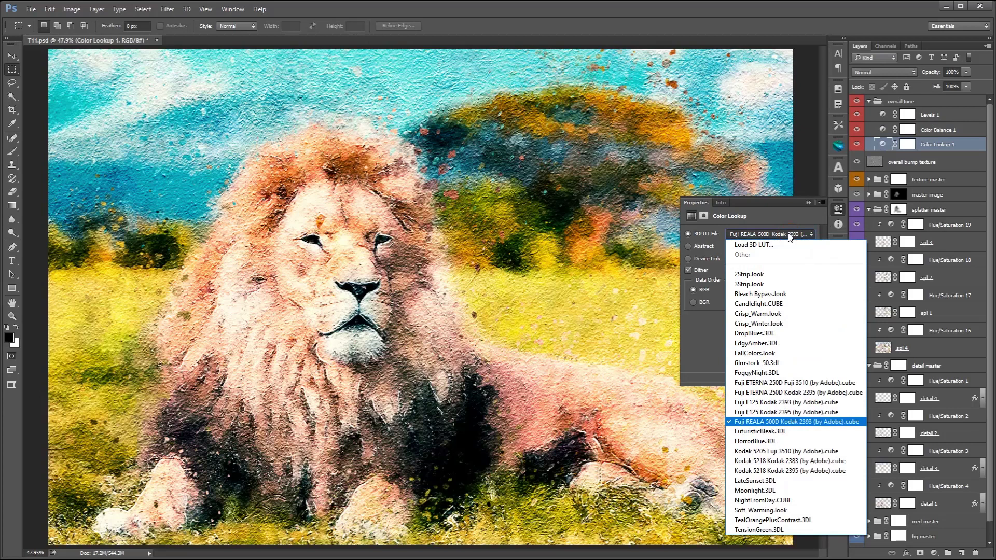
{"action": "left_click", "coordinate": [777, 441]}
{"action": "left_click", "coordinate": [965, 73]}
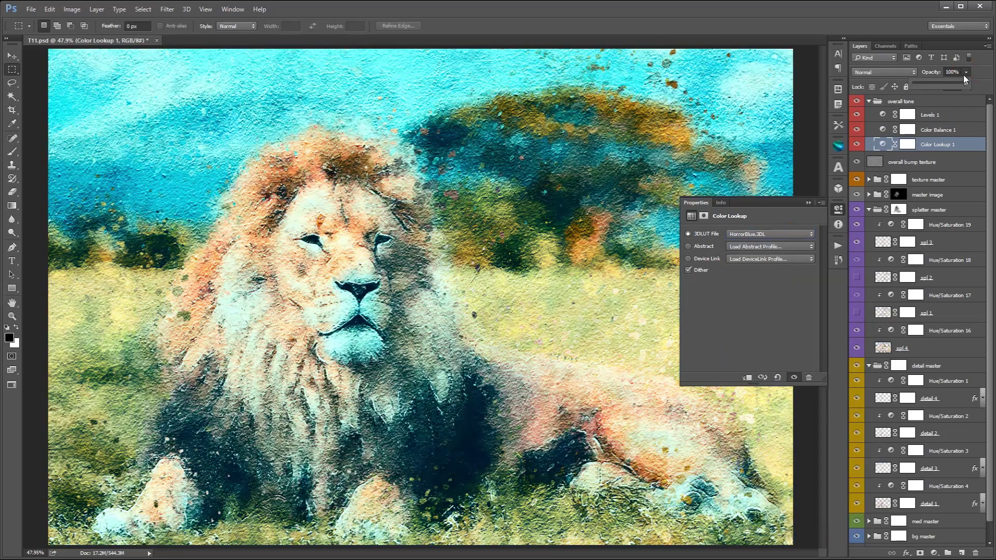
{"action": "left_click_drag", "start_coordinate": [965, 82], "coordinate": [929, 85]}
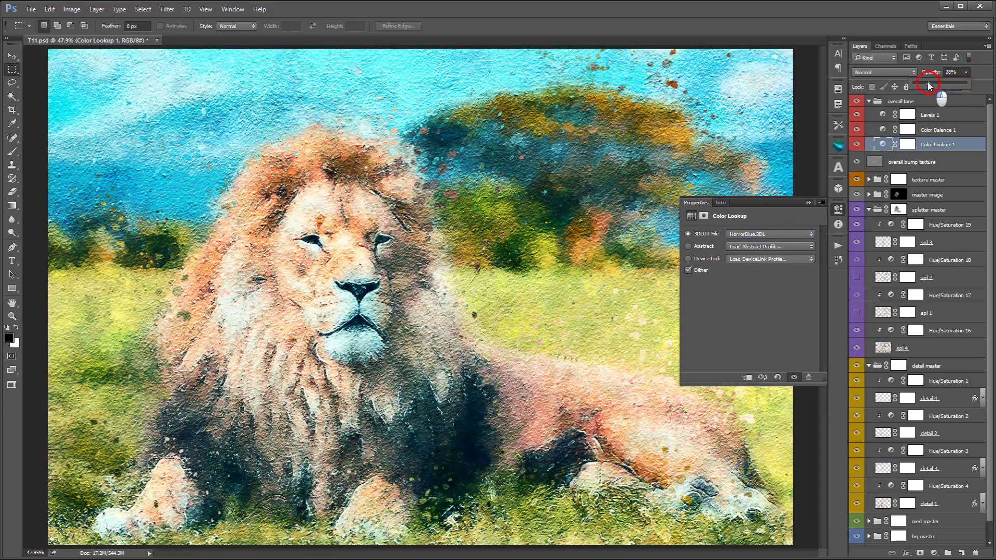
{"action": "left_click", "coordinate": [857, 145]}
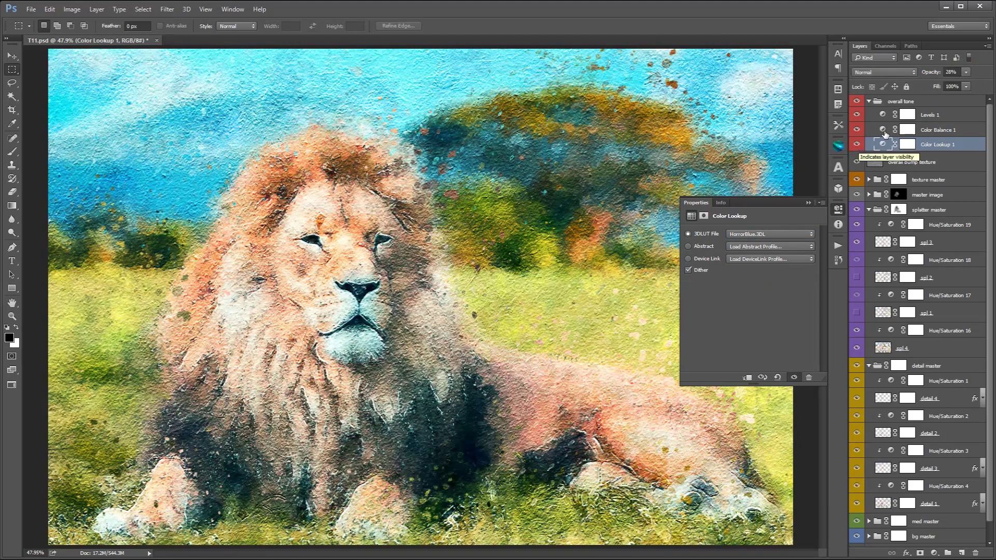
Try the Moonlight and NightFromDay LUTs at about 22-25% opacity.
{"action": "left_click", "coordinate": [799, 234]}
{"action": "left_click", "coordinate": [765, 491]}
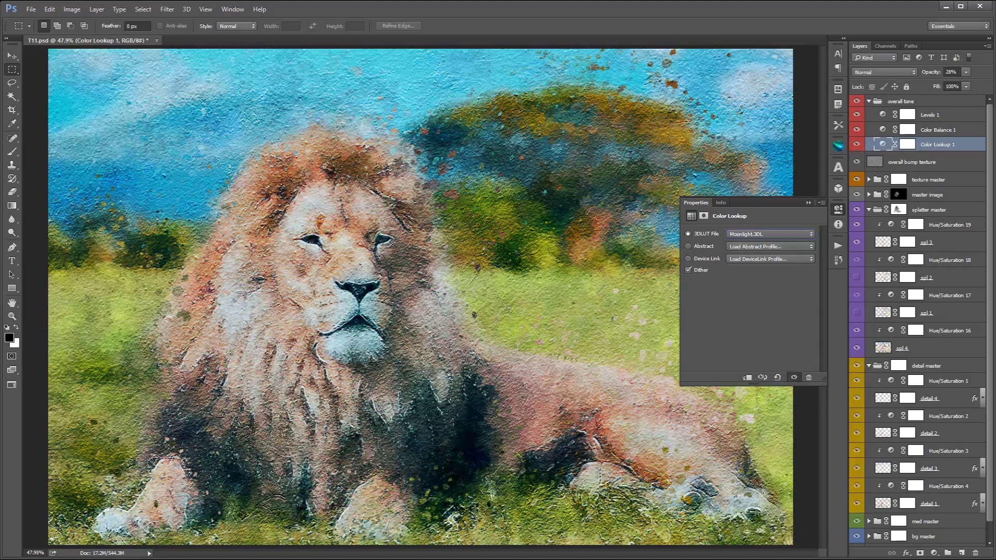
{"action": "left_click", "coordinate": [966, 72]}
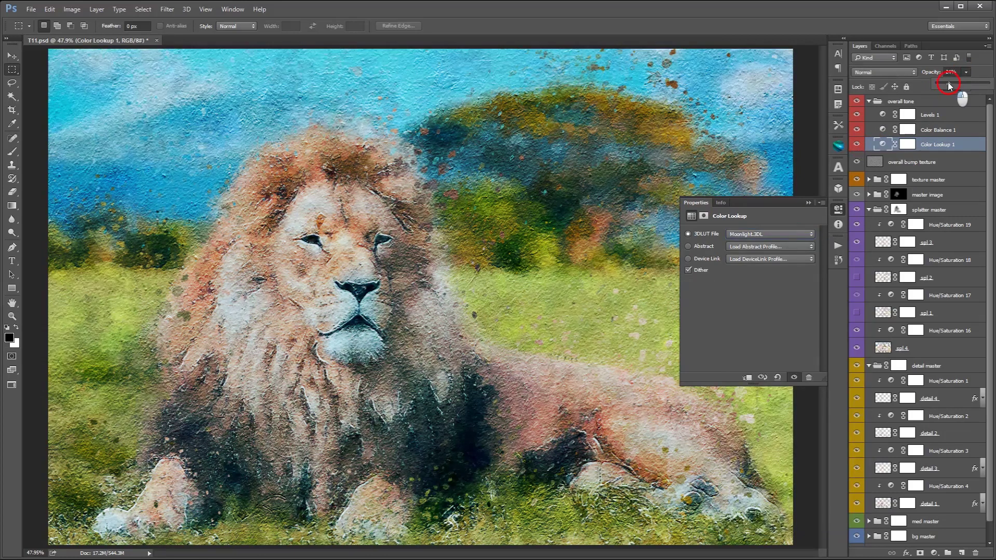
{"action": "left_click_drag", "start_coordinate": [950, 83], "coordinate": [950, 84]}
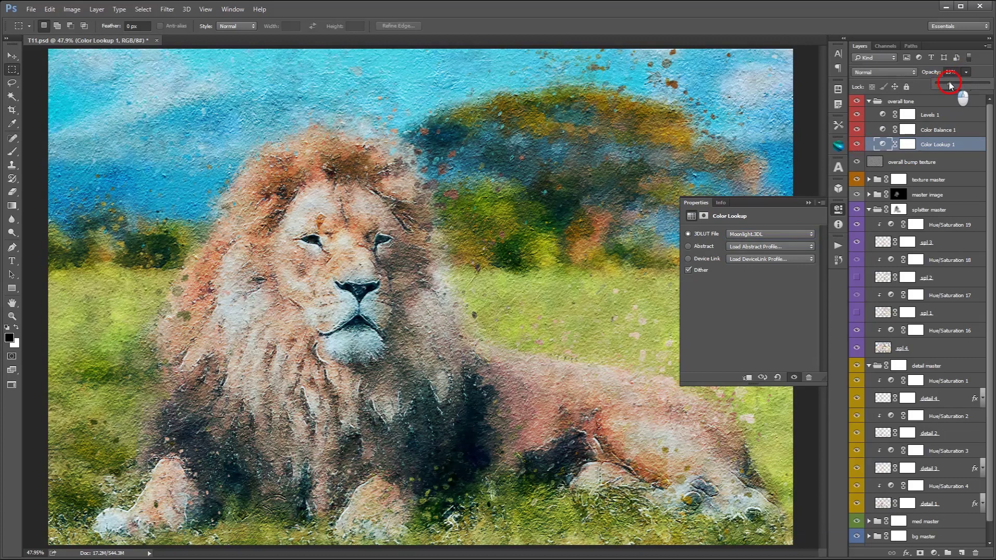
{"action": "left_click", "coordinate": [774, 234]}
{"action": "left_click", "coordinate": [764, 501]}
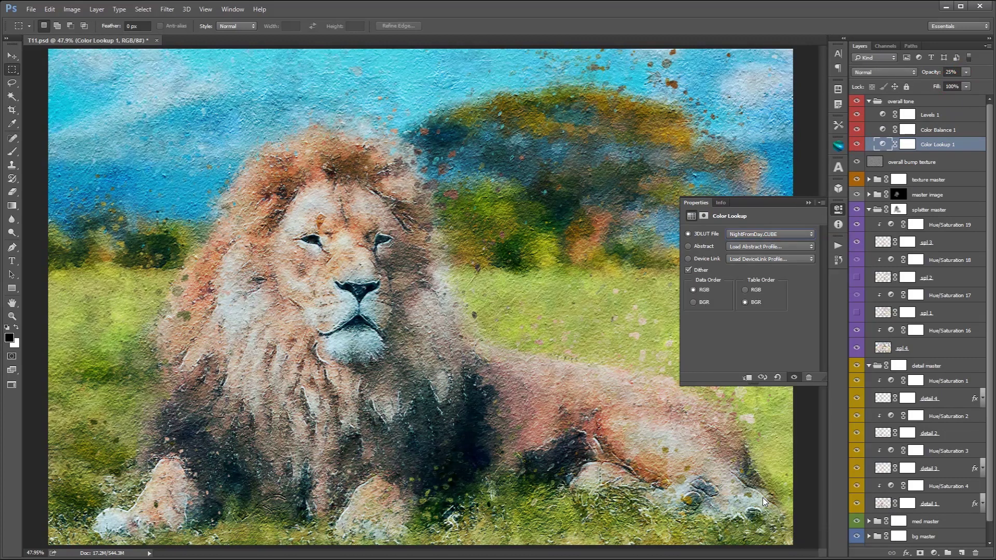
Apply the FallColors.look LUT at 73% opacity.
{"action": "left_click", "coordinate": [755, 234]}
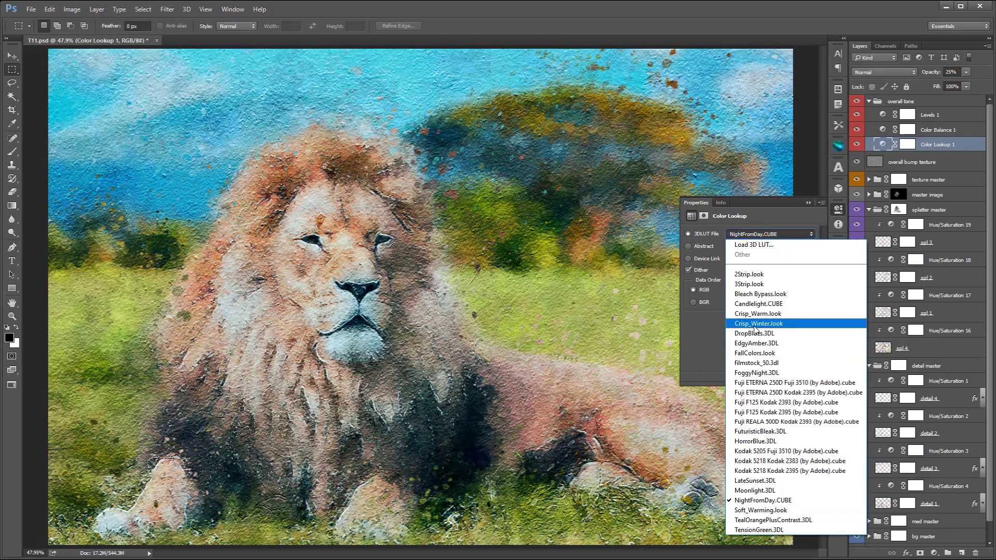
{"action": "left_click", "coordinate": [757, 355]}
{"action": "left_click_drag", "start_coordinate": [965, 72], "coordinate": [967, 84]}
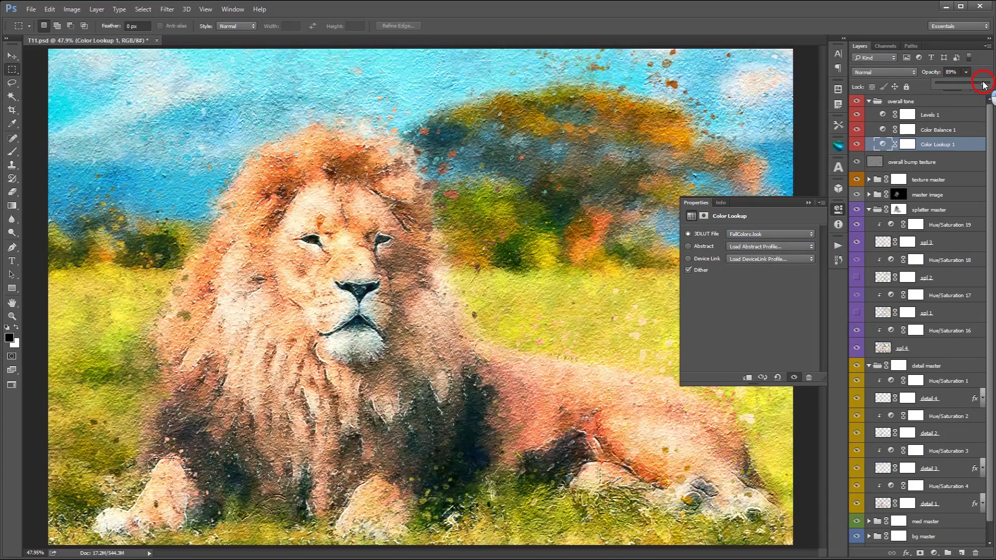
{"action": "left_click_drag", "start_coordinate": [984, 85], "coordinate": [971, 86]}
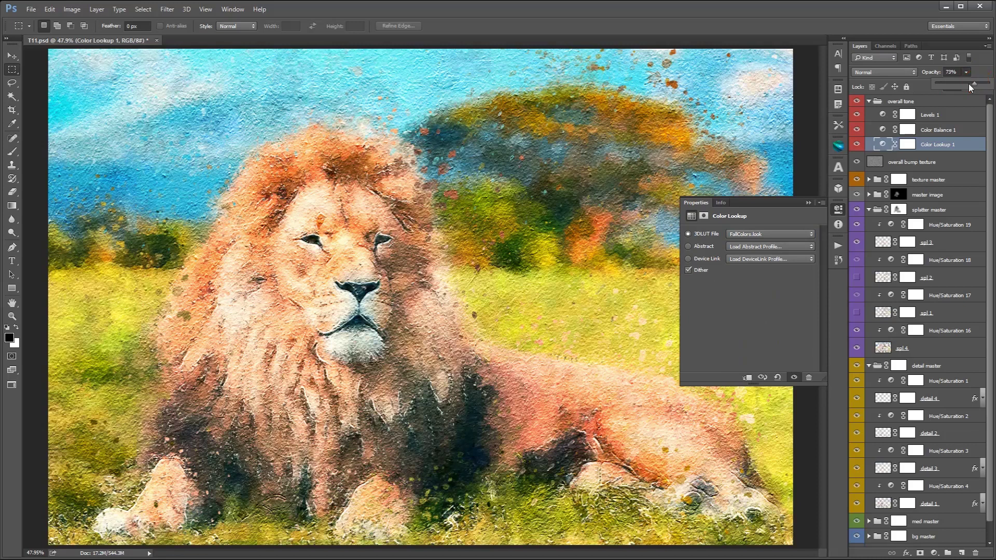
{"action": "left_click", "coordinate": [809, 202]}
Fold the overall tone, splatter and detail groups, then close T11.psd discarding changes.
{"action": "left_click", "coordinate": [868, 102]}
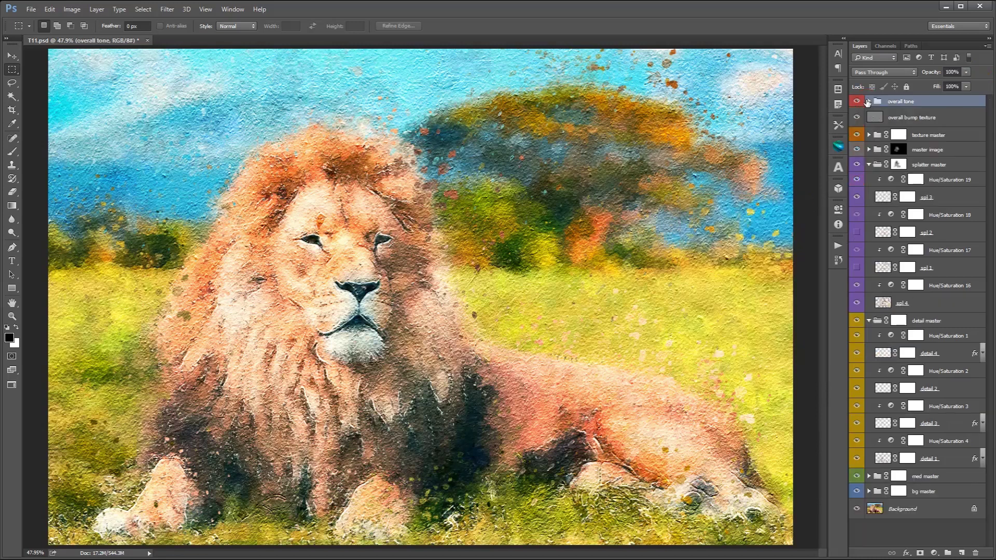
{"action": "key", "text": "super+space"}
{"action": "left_click", "coordinate": [869, 165]}
{"action": "left_click", "coordinate": [885, 283]}
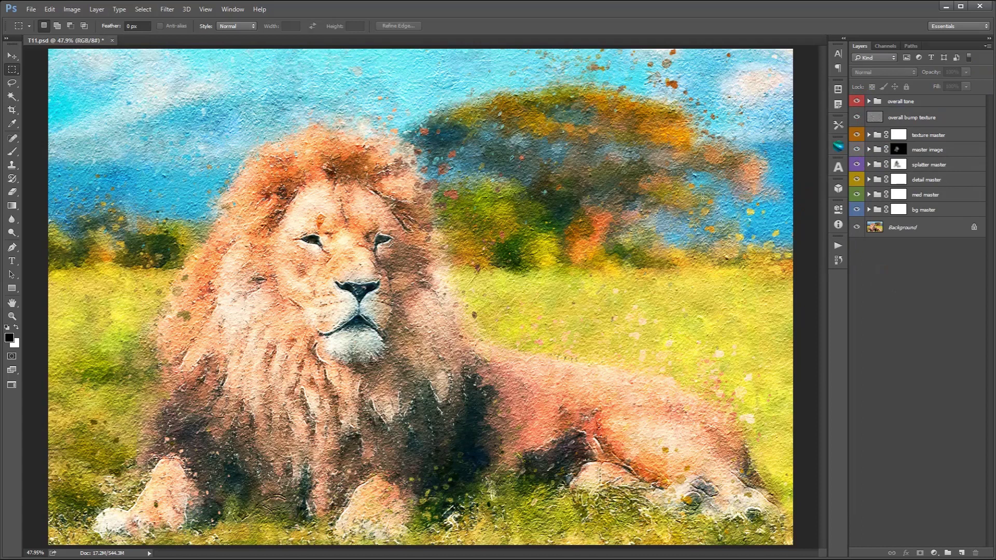
{"action": "left_click", "coordinate": [113, 41]}
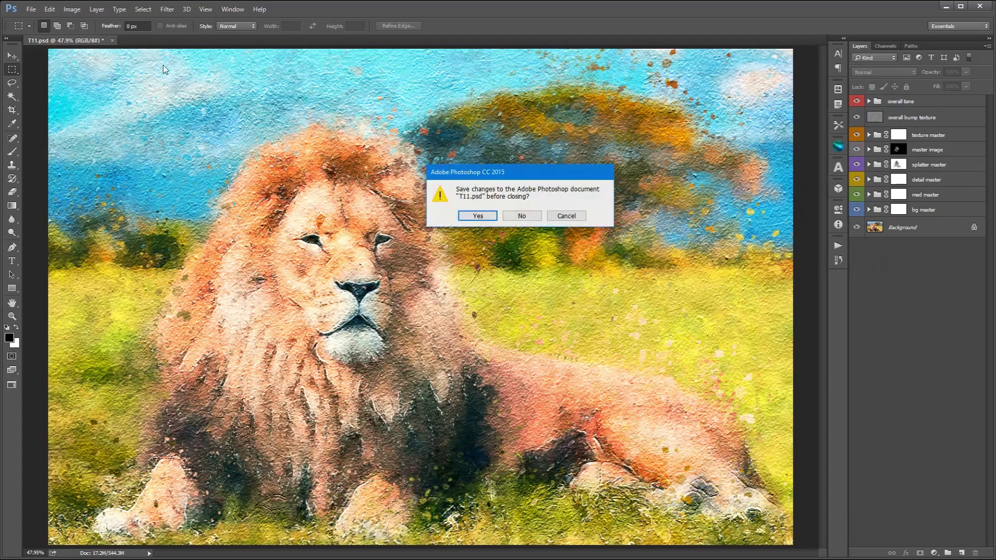
{"action": "left_click", "coordinate": [515, 216]}
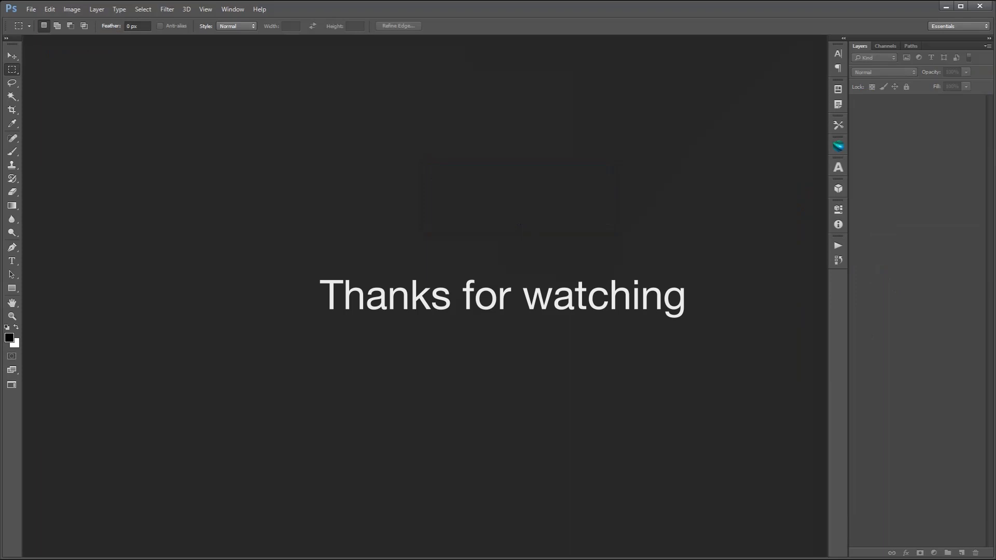